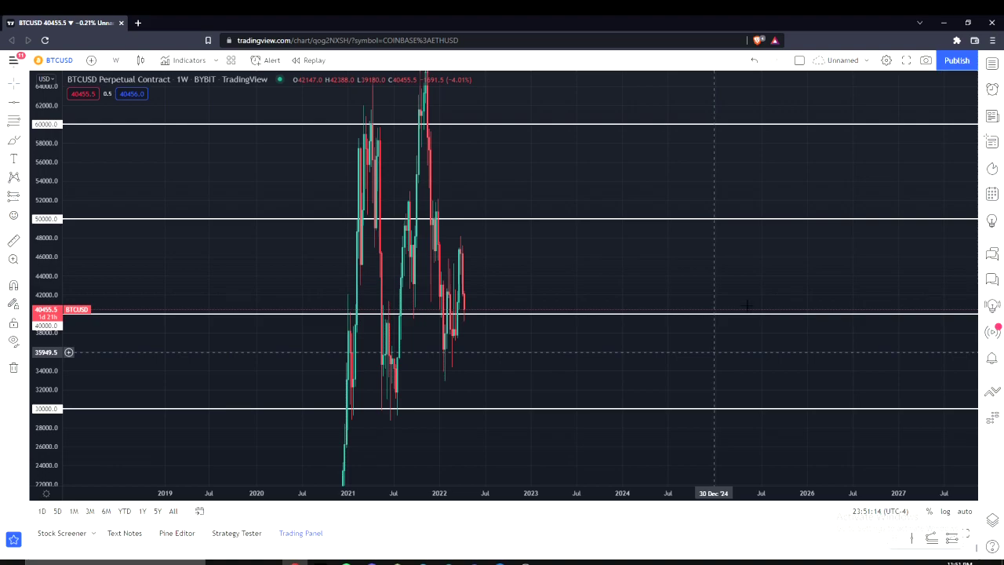
Step: Examine the weekly BTCUSD price action from 2021 to April 2022 against the horizontal levels between 20000 and 80000
{"action": "scroll", "coordinate": [470, 342], "scroll_direction": "up", "scroll_amount": 4}
{"action": "left_click_drag", "start_coordinate": [361, 364], "coordinate": [750, 371]}
{"action": "scroll", "coordinate": [690, 360], "scroll_direction": "up", "scroll_amount": 2}
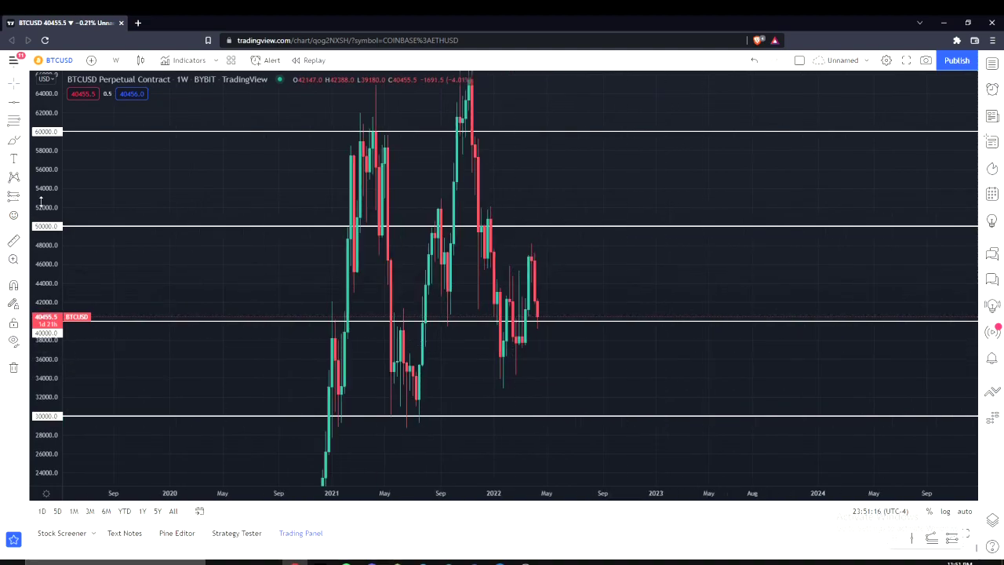
{"action": "left_click_drag", "start_coordinate": [40, 200], "coordinate": [41, 351]}
{"action": "scroll", "coordinate": [772, 365], "scroll_direction": "down", "scroll_amount": 3}
{"action": "left_click_drag", "start_coordinate": [713, 337], "coordinate": [695, 351]}
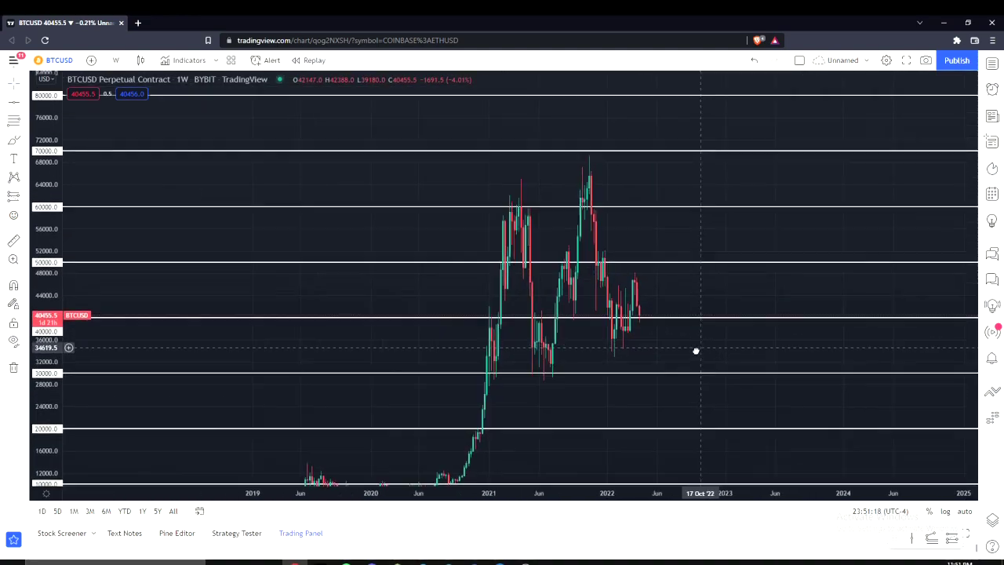
{"action": "scroll", "coordinate": [617, 367], "scroll_direction": "up", "scroll_amount": 2}
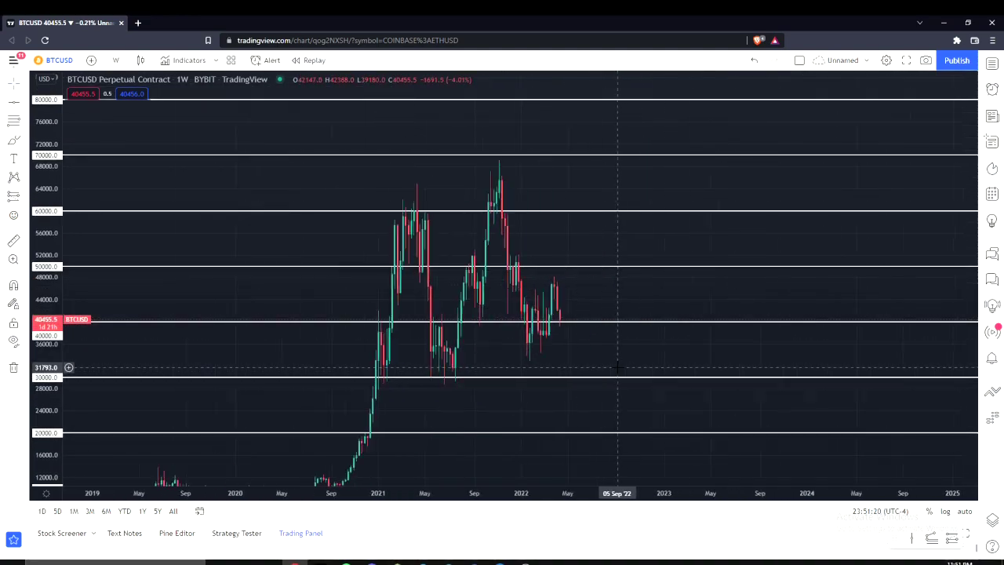
{"action": "scroll", "coordinate": [560, 331], "scroll_direction": "up", "scroll_amount": 2}
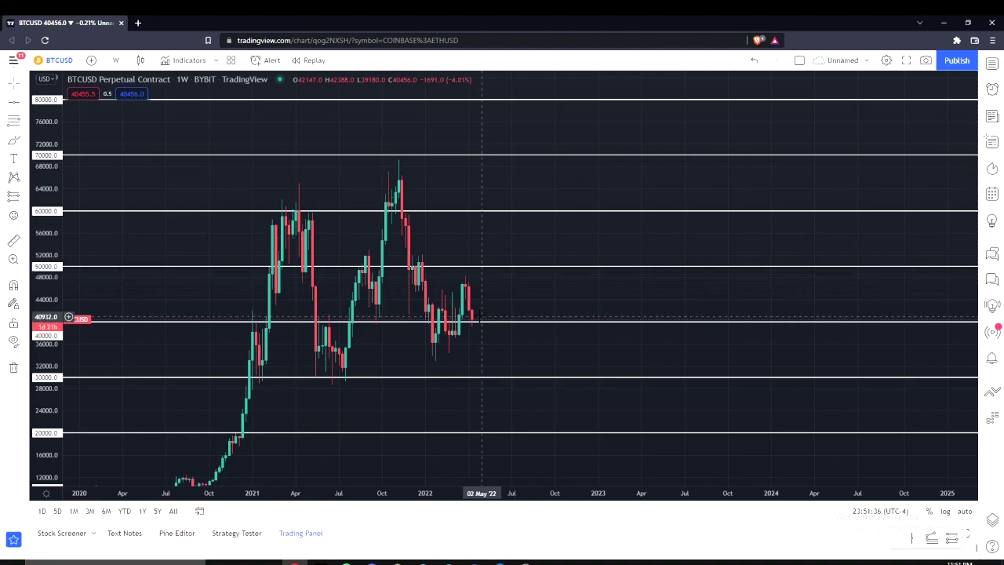
{"action": "scroll", "coordinate": [463, 355], "scroll_direction": "up", "scroll_amount": 1}
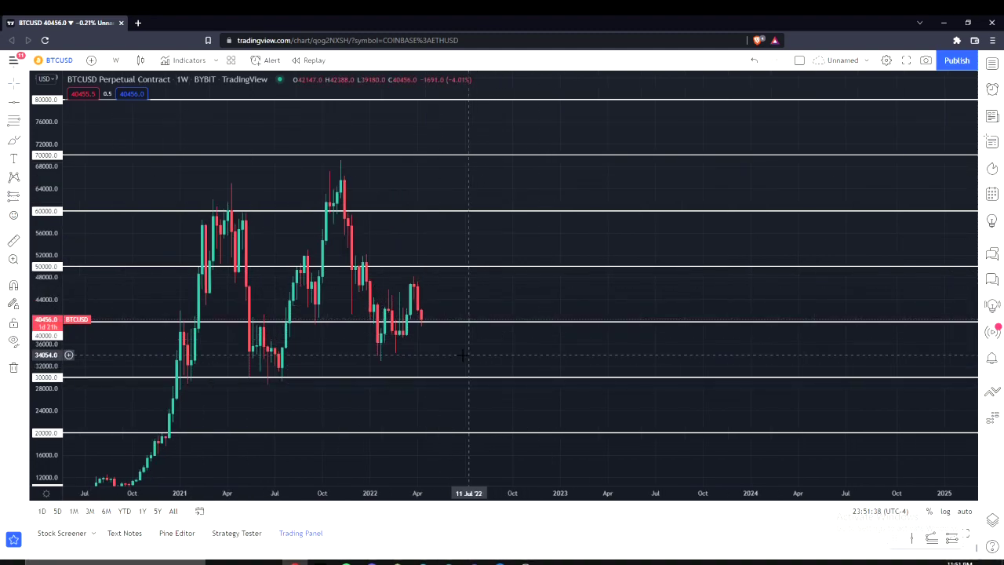
Step: Draw two rising trend lines around the 2022 weekly candles, the lower from about 34054 to 41403 and the upper from about 42816 to 48186
{"action": "left_click", "coordinate": [25, 104]}
{"action": "left_click", "coordinate": [63, 101]}
{"action": "left_click", "coordinate": [380, 355]}
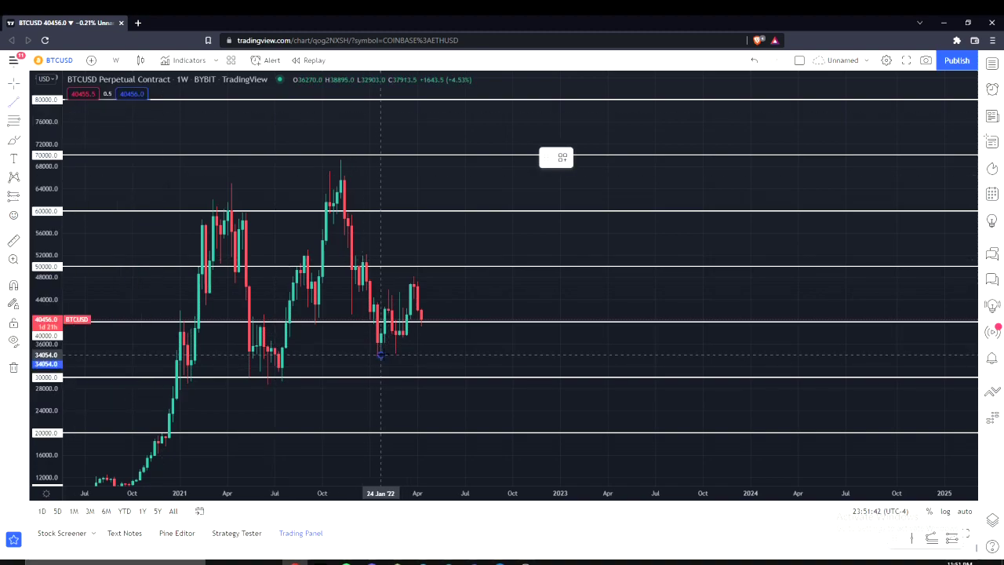
{"action": "left_click", "coordinate": [431, 314]}
{"action": "left_click", "coordinate": [11, 103]}
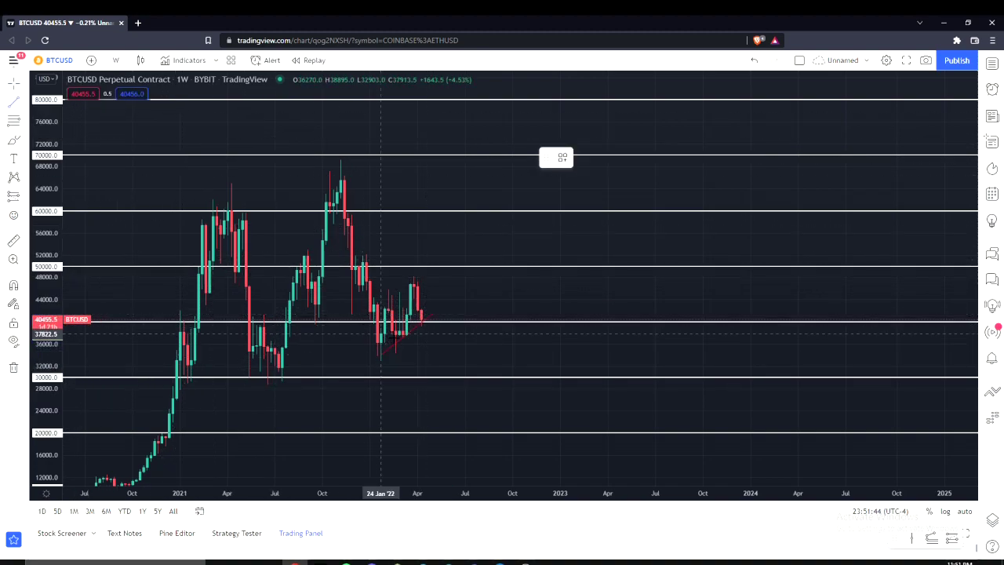
{"action": "left_click", "coordinate": [376, 306]}
{"action": "left_click", "coordinate": [425, 276]}
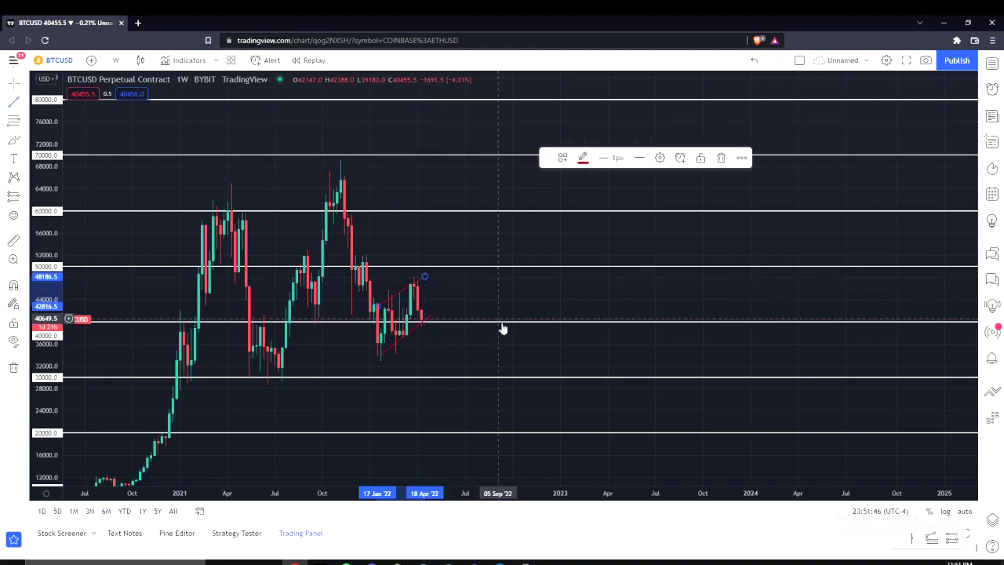
Step: Draw a trend line from the November 2021 peak at about 67219 to the January 2022 low at about 33206, and delete it
{"action": "left_click", "coordinate": [341, 168]}
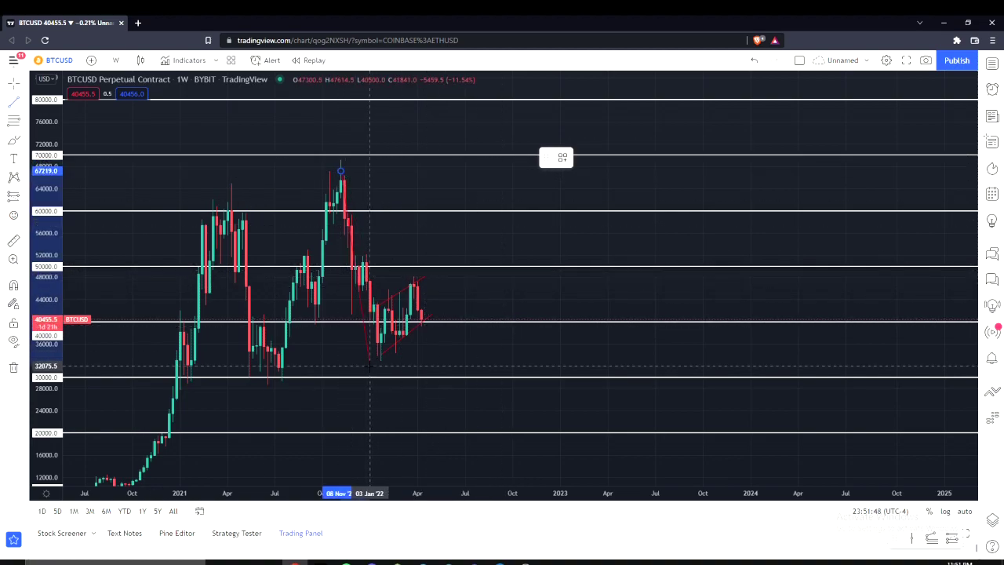
{"action": "left_click", "coordinate": [381, 359]}
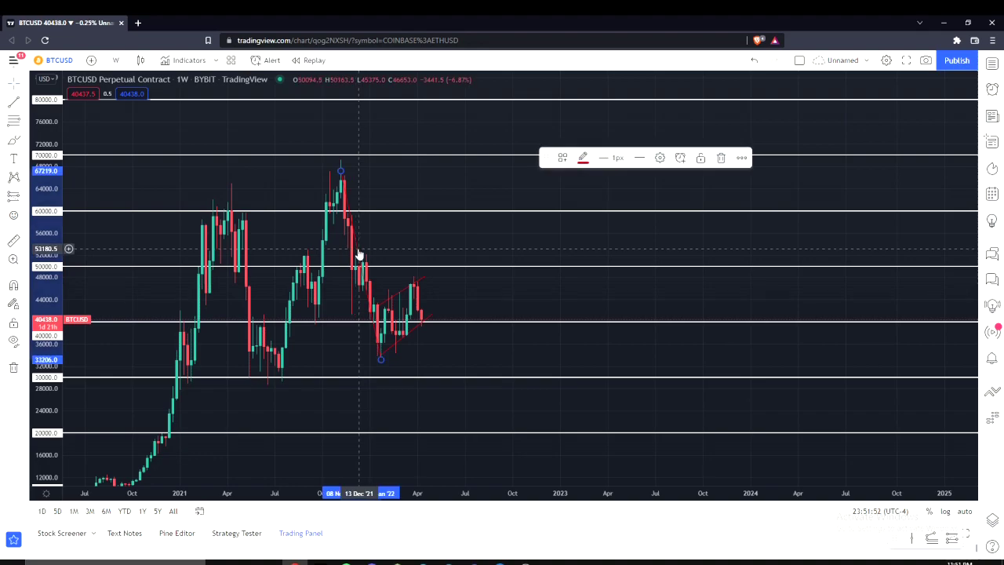
{"action": "key", "text": "Delete"}
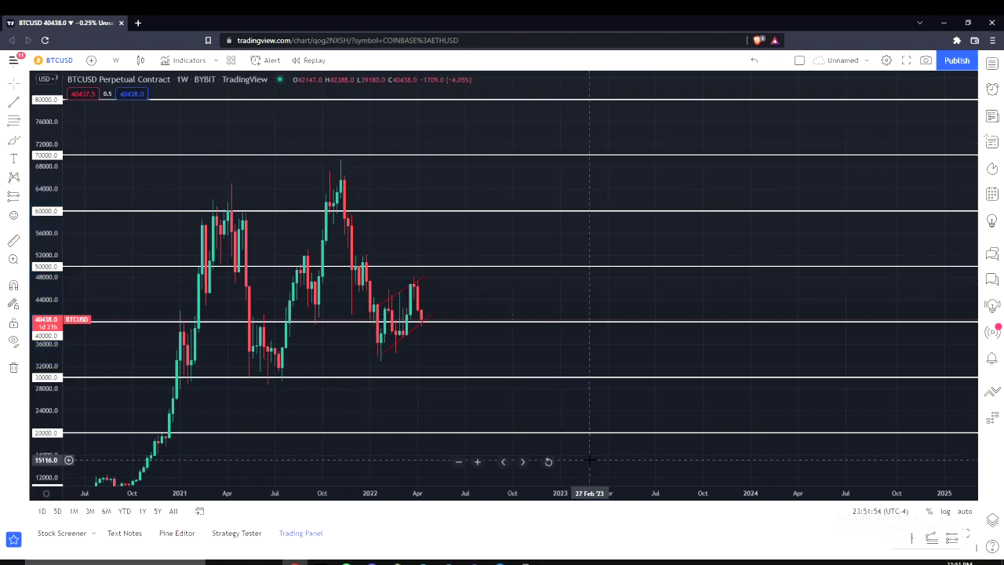
{"action": "left_click", "coordinate": [412, 334]}
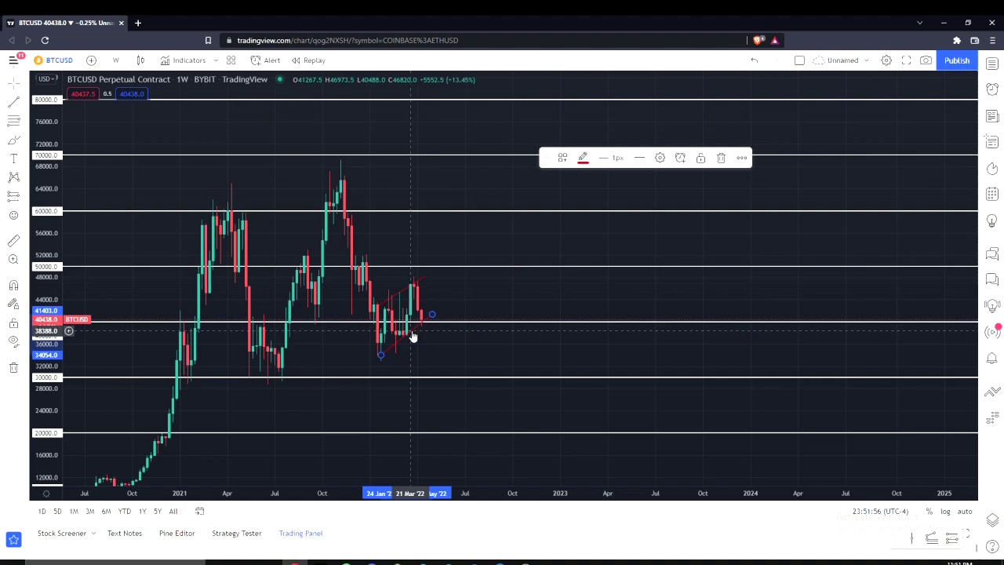
{"action": "left_click", "coordinate": [421, 351]}
{"action": "scroll", "coordinate": [473, 345], "scroll_direction": "up", "scroll_amount": 2}
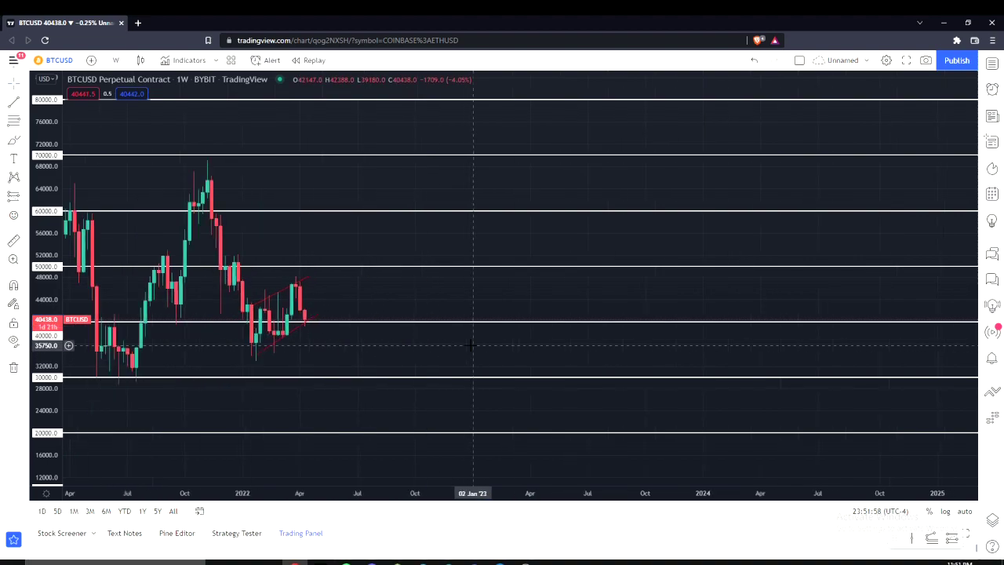
{"action": "scroll", "coordinate": [475, 343], "scroll_direction": "down", "scroll_amount": 2}
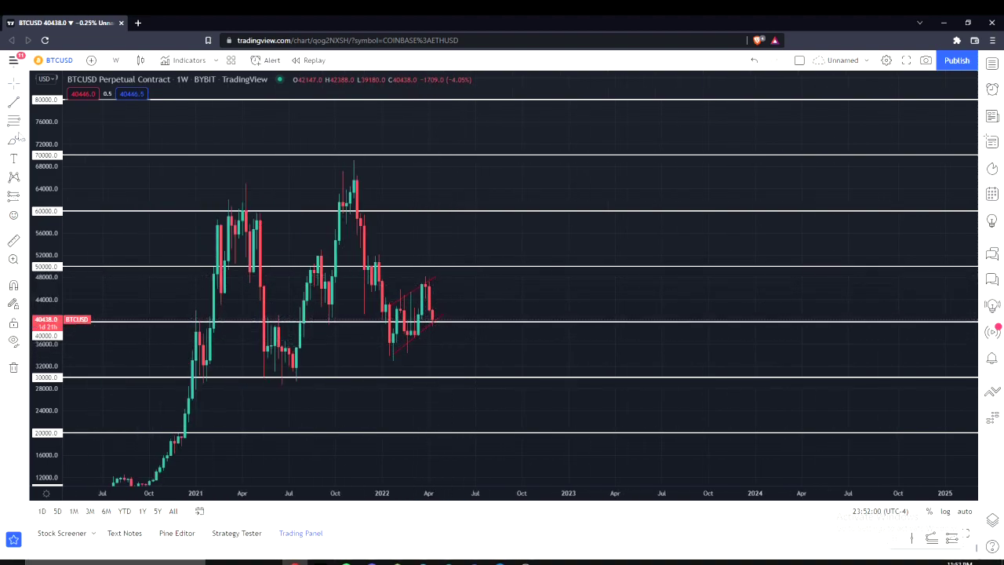
Step: Draw a bearish zigzag projection with the Path tool from the April 2022 candles down through 40000, ending at about 30000
{"action": "left_click", "coordinate": [24, 143]}
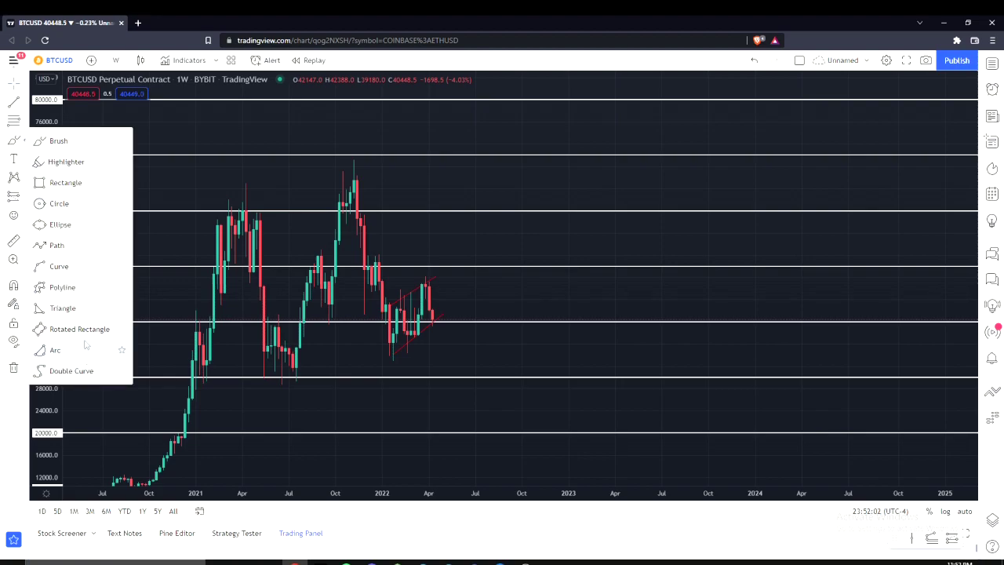
{"action": "left_click", "coordinate": [82, 253]}
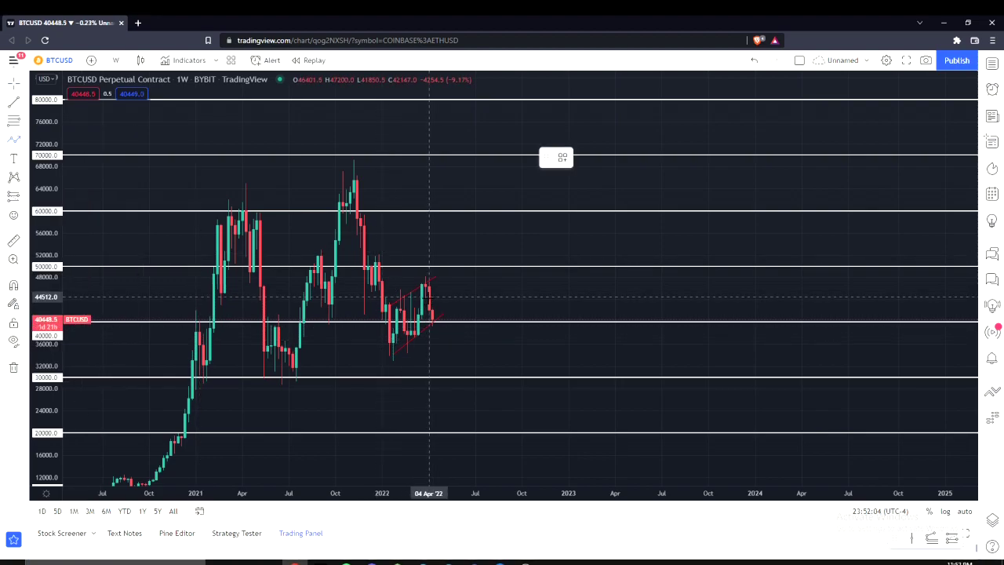
{"action": "left_click", "coordinate": [429, 288]}
{"action": "left_click", "coordinate": [442, 291]}
{"action": "left_click", "coordinate": [464, 351]}
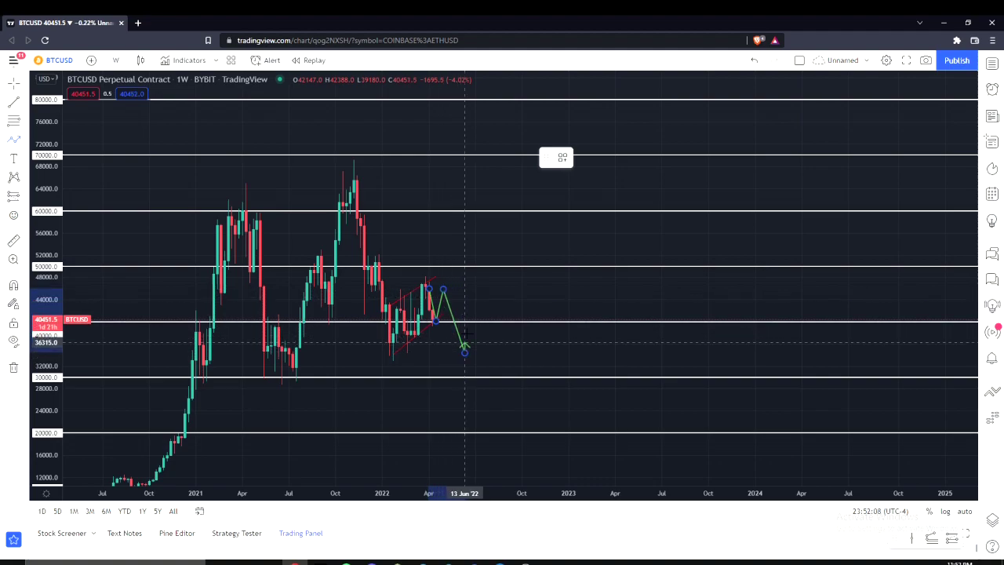
{"action": "left_click", "coordinate": [471, 314]}
{"action": "double_click", "coordinate": [496, 378]}
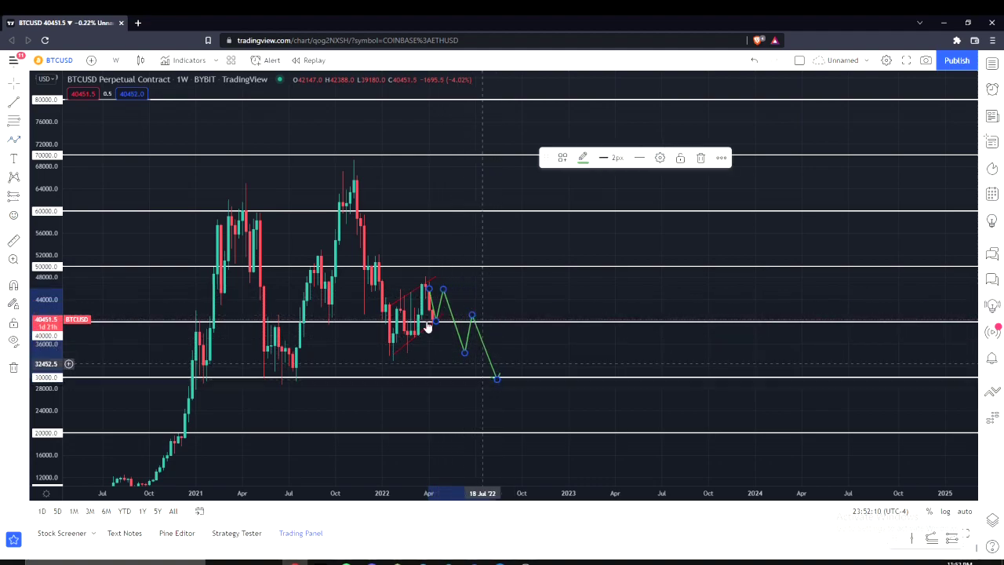
Step: Draw a bullish path projection from the April 2022 candles off the 40000 level, ending at about 67124 on 29 Aug '22
{"action": "left_click", "coordinate": [14, 142]}
{"action": "left_click", "coordinate": [425, 284]}
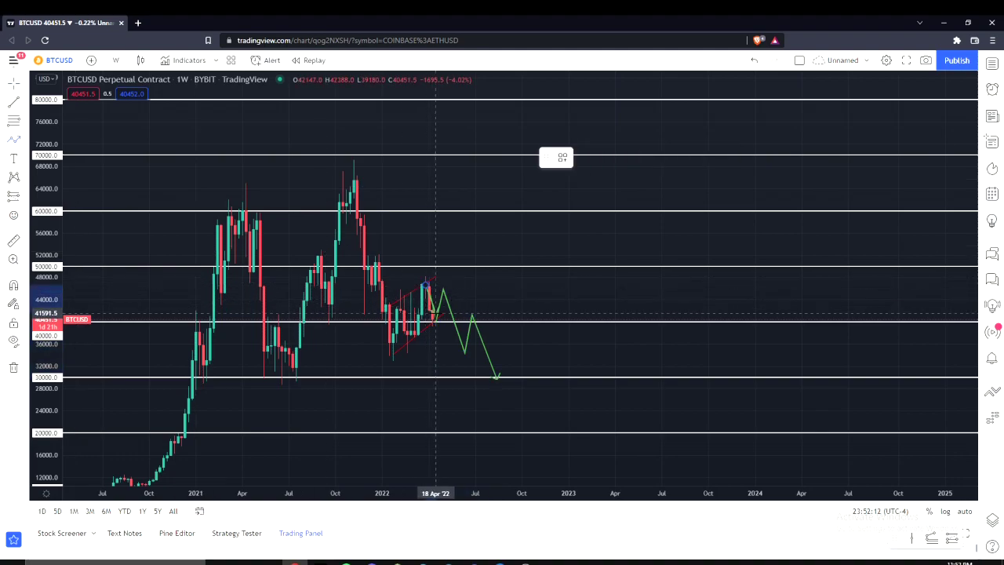
{"action": "left_click", "coordinate": [439, 321]}
{"action": "left_click", "coordinate": [454, 222]}
{"action": "left_click", "coordinate": [476, 278]}
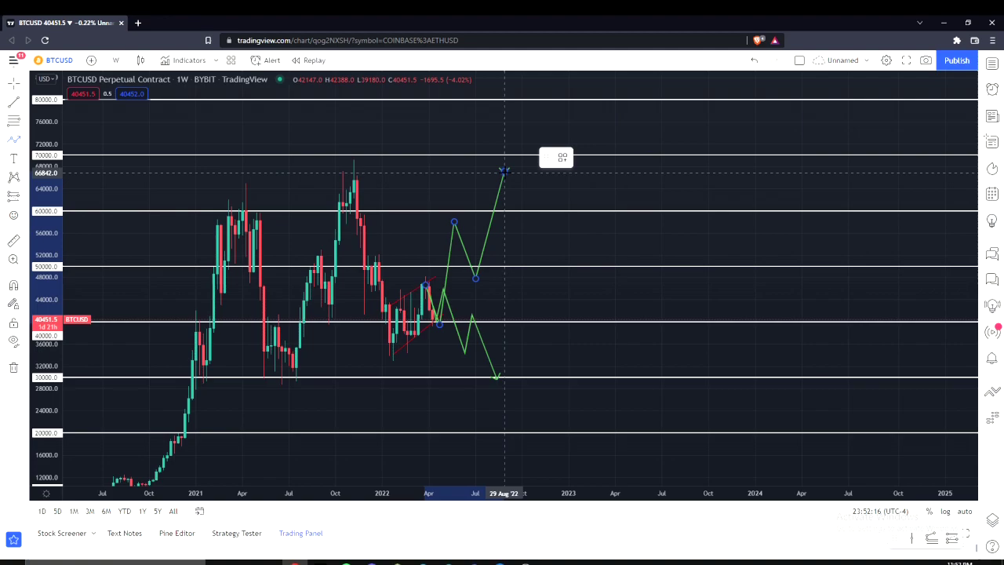
{"action": "double_click", "coordinate": [504, 170]}
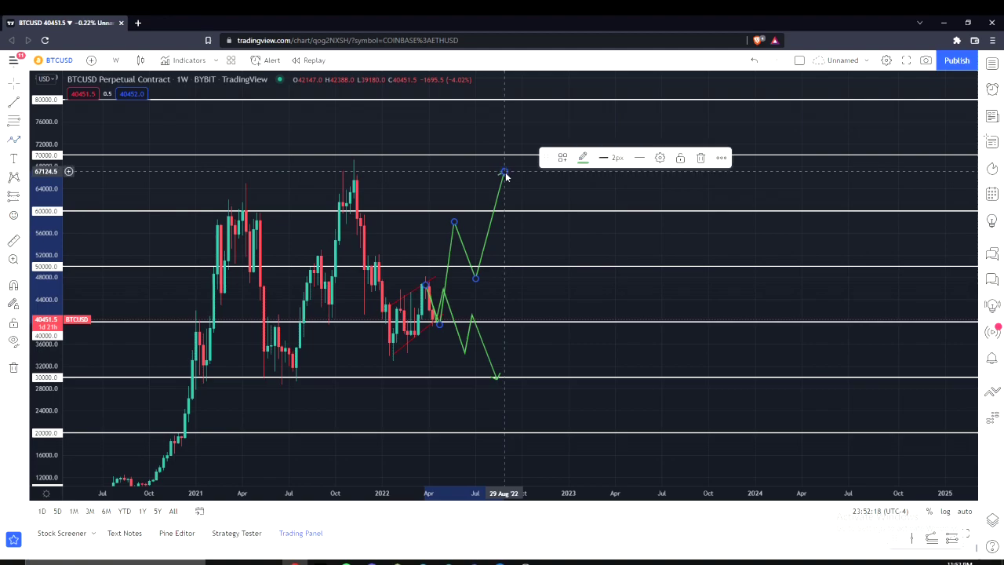
Step: Delete both the bullish and the bearish projection paths from the chart
{"action": "key", "text": "Delete"}
{"action": "left_click", "coordinate": [487, 354]}
{"action": "key", "text": "Delete"}
Step: Delete the lower and upper red trend lines around the 2022 weekly candles
{"action": "scroll", "coordinate": [352, 356], "scroll_direction": "up", "scroll_amount": 2}
{"action": "scroll", "coordinate": [376, 352], "scroll_direction": "down", "scroll_amount": 3}
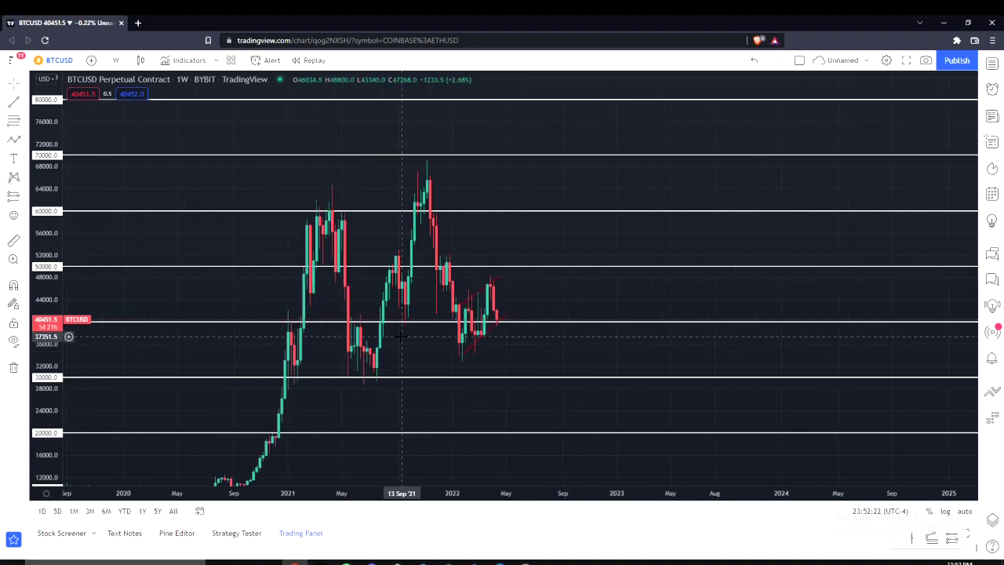
{"action": "scroll", "coordinate": [408, 335], "scroll_direction": "up", "scroll_amount": 1}
{"action": "left_click", "coordinate": [442, 331]}
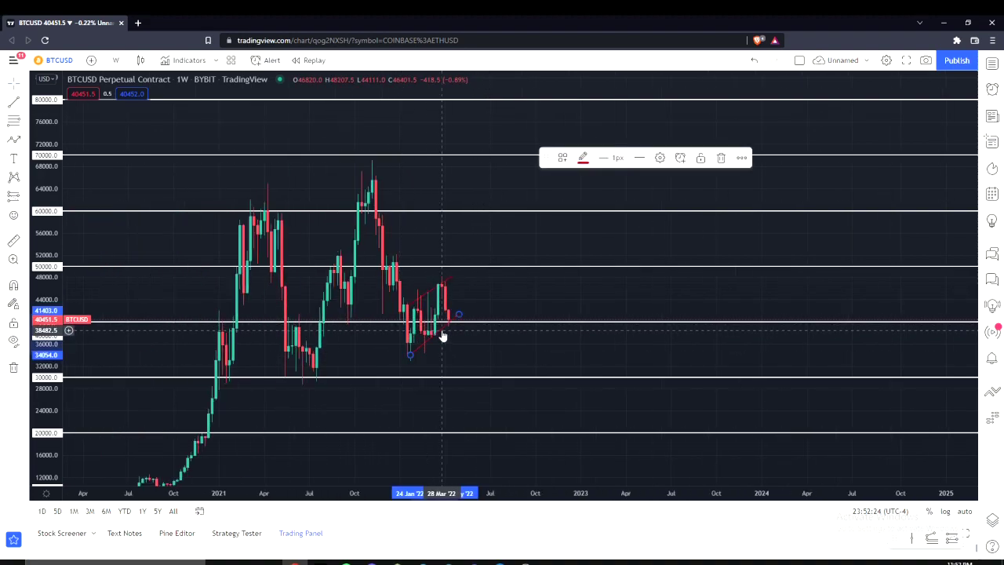
{"action": "key", "text": "Delete"}
{"action": "left_click", "coordinate": [428, 291]}
{"action": "key", "text": "Delete"}
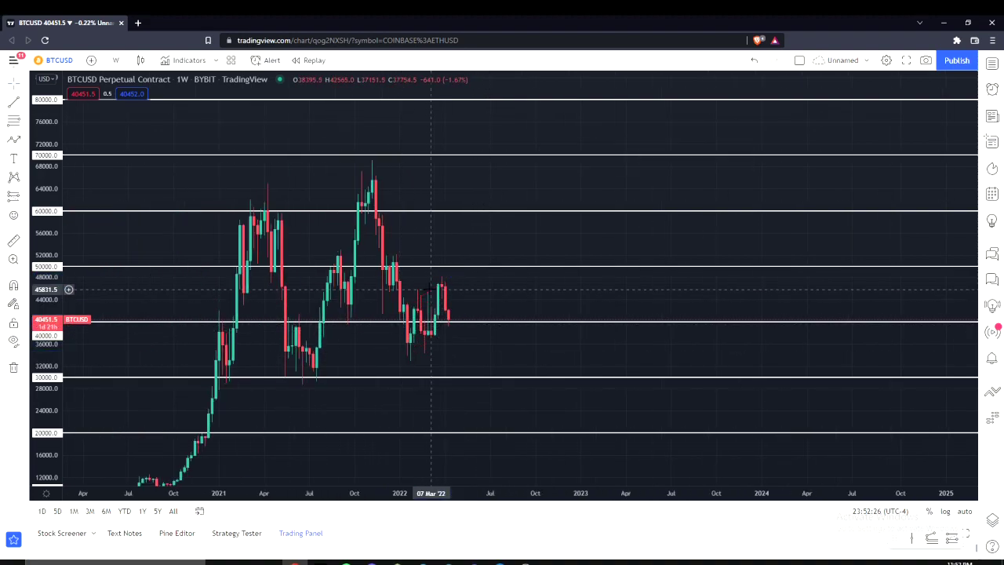
Step: Switch the BTCUSD chart to the 1 day interval and stretch its price scale
{"action": "left_click", "coordinate": [115, 61]}
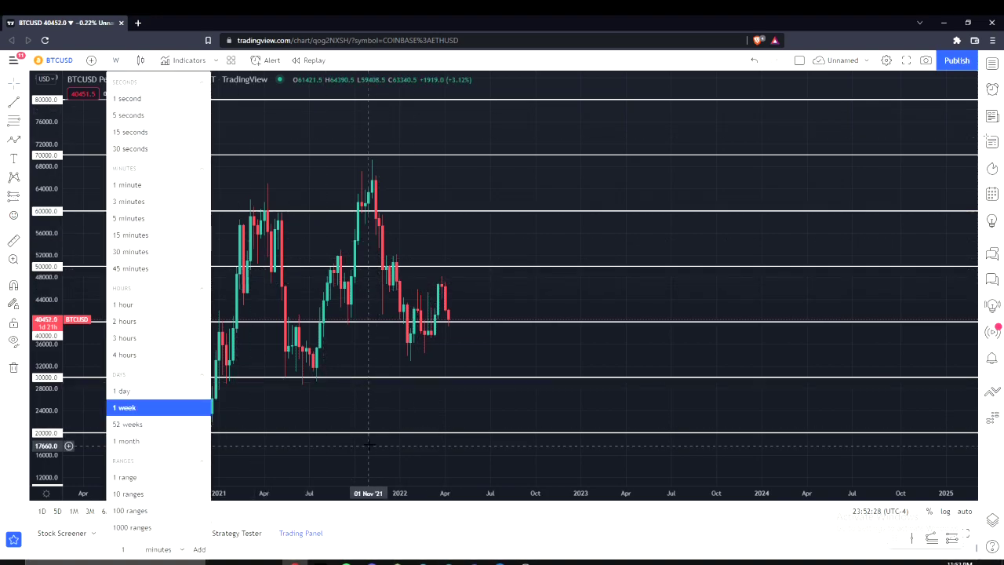
{"action": "left_click", "coordinate": [126, 391]}
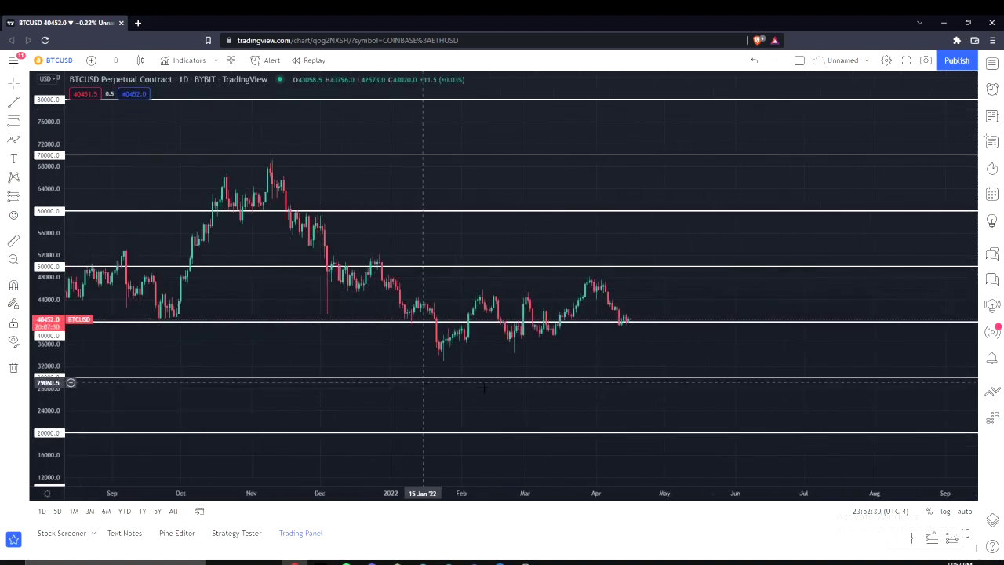
{"action": "left_click_drag", "start_coordinate": [60, 405], "coordinate": [60, 224]}
{"action": "scroll", "coordinate": [515, 415], "scroll_direction": "down", "scroll_amount": 2}
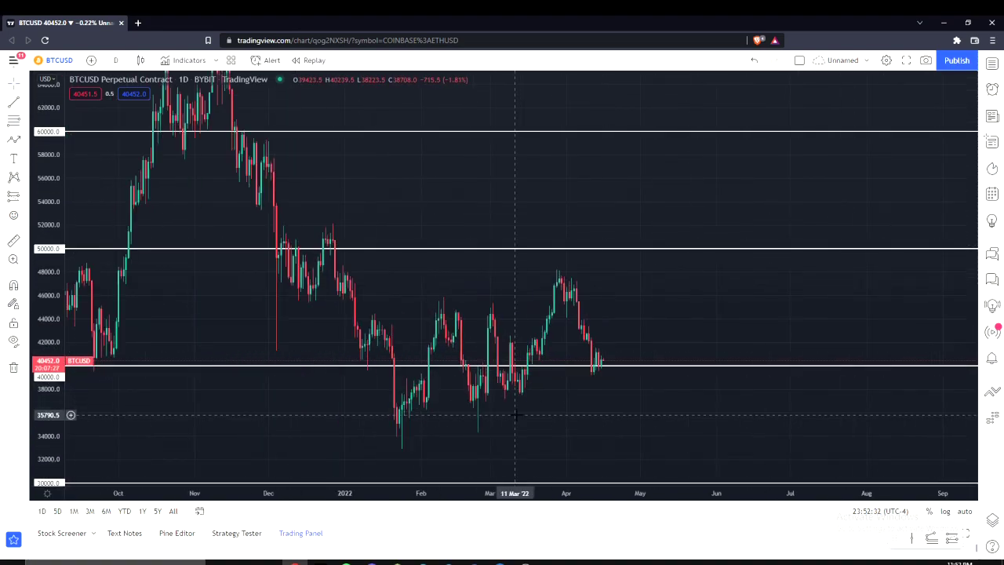
Step: Examine the daily price action from mid-2021 to April 2022 relative to the 30000, 40000 and 50000 levels
{"action": "left_click_drag", "start_coordinate": [578, 407], "coordinate": [670, 324]}
{"action": "scroll", "coordinate": [549, 362], "scroll_direction": "up", "scroll_amount": 3}
{"action": "left_click_drag", "start_coordinate": [52, 418], "coordinate": [47, 176]}
{"action": "scroll", "coordinate": [544, 405], "scroll_direction": "down", "scroll_amount": 3}
{"action": "left_click_drag", "start_coordinate": [694, 412], "coordinate": [674, 439]}
{"action": "left_click_drag", "start_coordinate": [56, 221], "coordinate": [49, 399]}
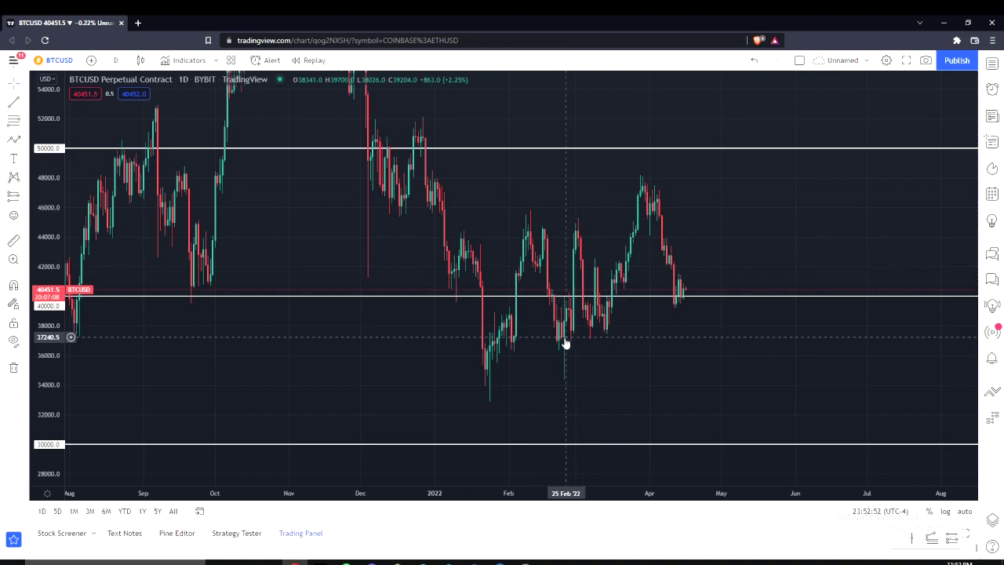
{"action": "mouse_move", "coordinate": [632, 369]}
{"action": "left_mouse_down"}
{"action": "mouse_move", "coordinate": [594, 392]}
{"action": "mouse_move", "coordinate": [587, 422]}
{"action": "mouse_move", "coordinate": [642, 383]}
{"action": "left_mouse_up"}
{"action": "scroll", "coordinate": [642, 386], "scroll_direction": "down", "scroll_amount": 4}
{"action": "scroll", "coordinate": [560, 381], "scroll_direction": "up", "scroll_amount": 2}
{"action": "scroll", "coordinate": [592, 376], "scroll_direction": "up", "scroll_amount": 4}
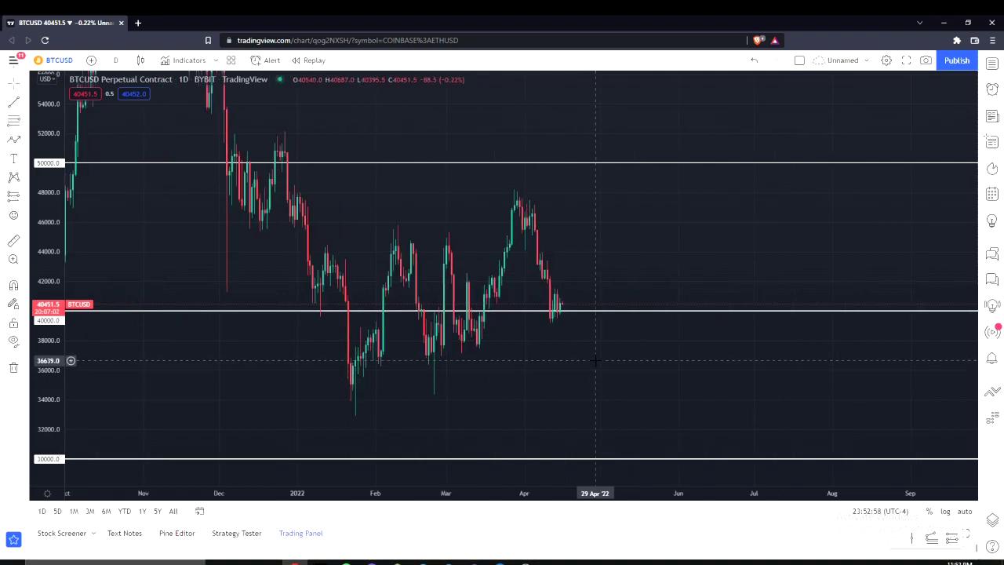
{"action": "left_click_drag", "start_coordinate": [596, 373], "coordinate": [535, 434]}
{"action": "scroll", "coordinate": [535, 433], "scroll_direction": "down", "scroll_amount": 5}
{"action": "left_click_drag", "start_coordinate": [546, 274], "coordinate": [554, 255]}
{"action": "scroll", "coordinate": [660, 408], "scroll_direction": "down", "scroll_amount": 2}
{"action": "scroll", "coordinate": [690, 412], "scroll_direction": "up", "scroll_amount": 6}
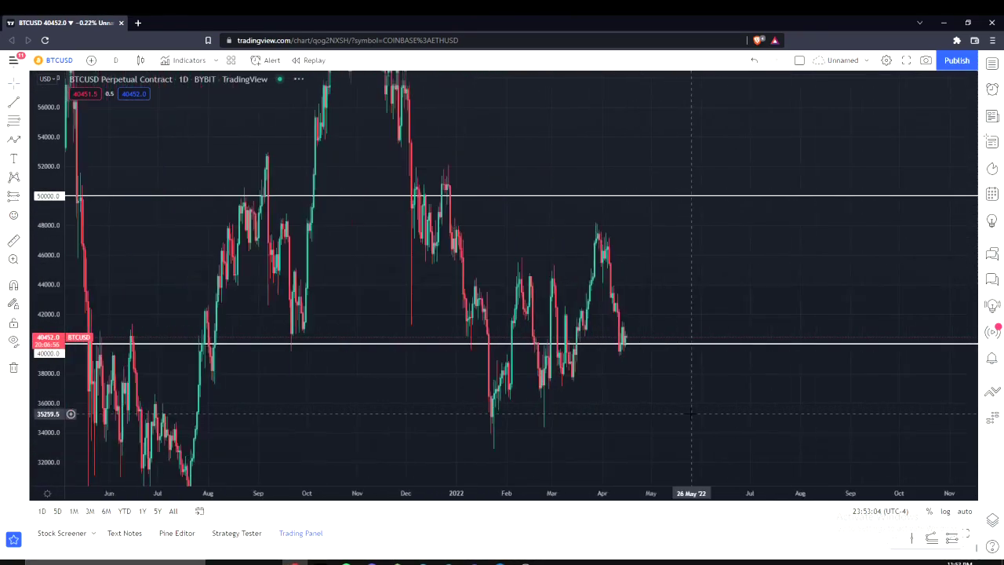
Step: Inspect the 2022 daily swings more closely, comparing the latest April candles with the 40000 line
{"action": "left_click_drag", "start_coordinate": [48, 376], "coordinate": [45, 280]}
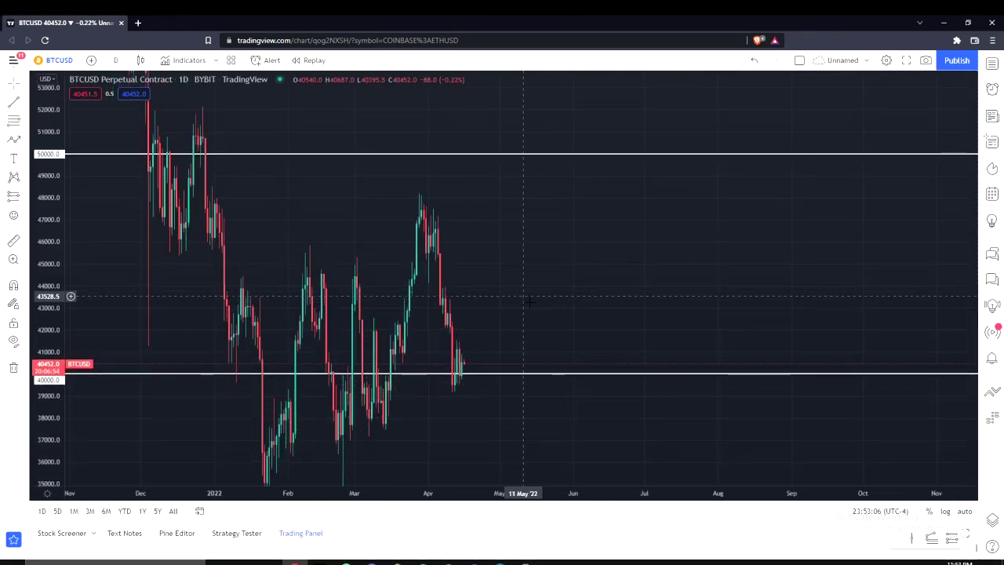
{"action": "scroll", "coordinate": [533, 298], "scroll_direction": "down", "scroll_amount": 2}
{"action": "scroll", "coordinate": [578, 313], "scroll_direction": "up", "scroll_amount": 1}
{"action": "mouse_move", "coordinate": [578, 314]}
{"action": "left_mouse_down"}
{"action": "mouse_move", "coordinate": [534, 266]}
{"action": "mouse_move", "coordinate": [583, 312]}
{"action": "left_mouse_up"}
{"action": "scroll", "coordinate": [533, 276], "scroll_direction": "up", "scroll_amount": 2}
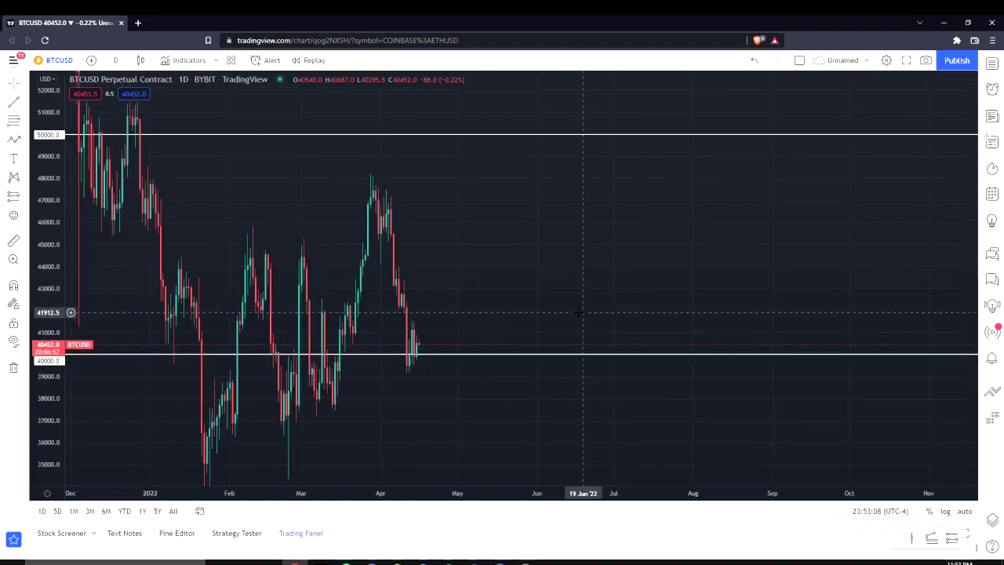
{"action": "left_click_drag", "start_coordinate": [475, 234], "coordinate": [493, 282]}
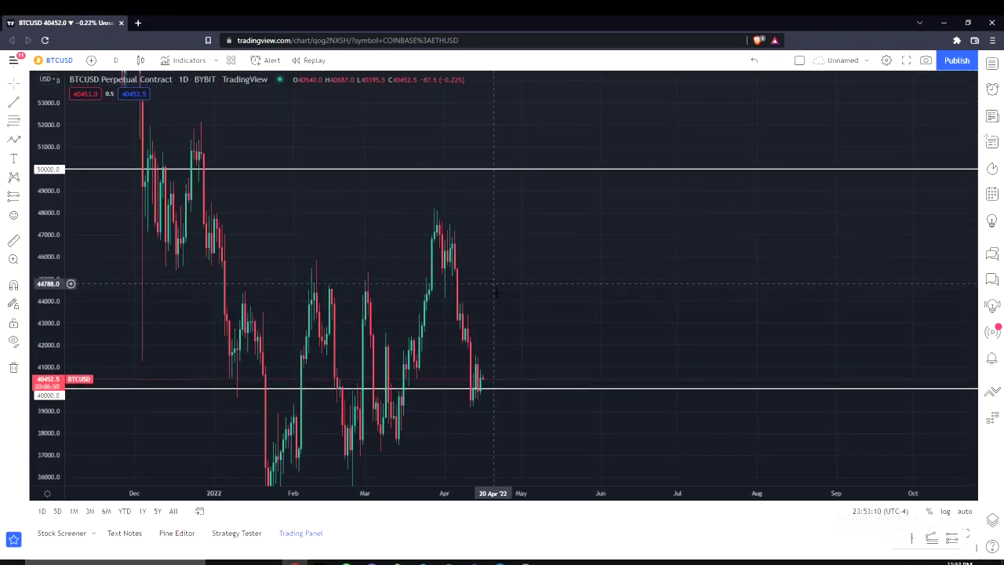
{"action": "left_click_drag", "start_coordinate": [494, 324], "coordinate": [538, 283]}
{"action": "scroll", "coordinate": [538, 282], "scroll_direction": "up", "scroll_amount": 2}
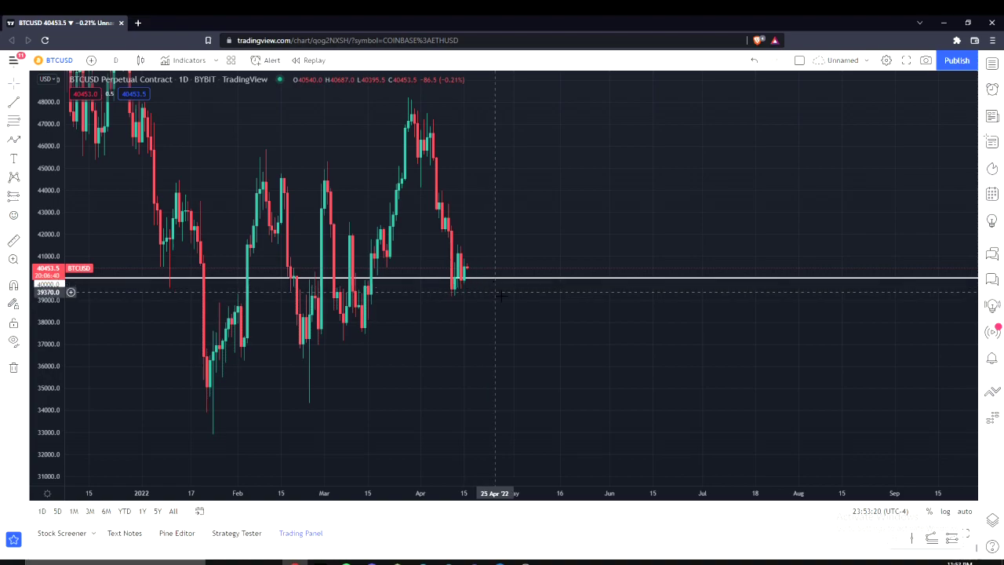
{"action": "scroll", "coordinate": [508, 300], "scroll_direction": "down", "scroll_amount": 2}
{"action": "left_click_drag", "start_coordinate": [588, 322], "coordinate": [563, 415]}
{"action": "scroll", "coordinate": [627, 360], "scroll_direction": "down", "scroll_amount": 3}
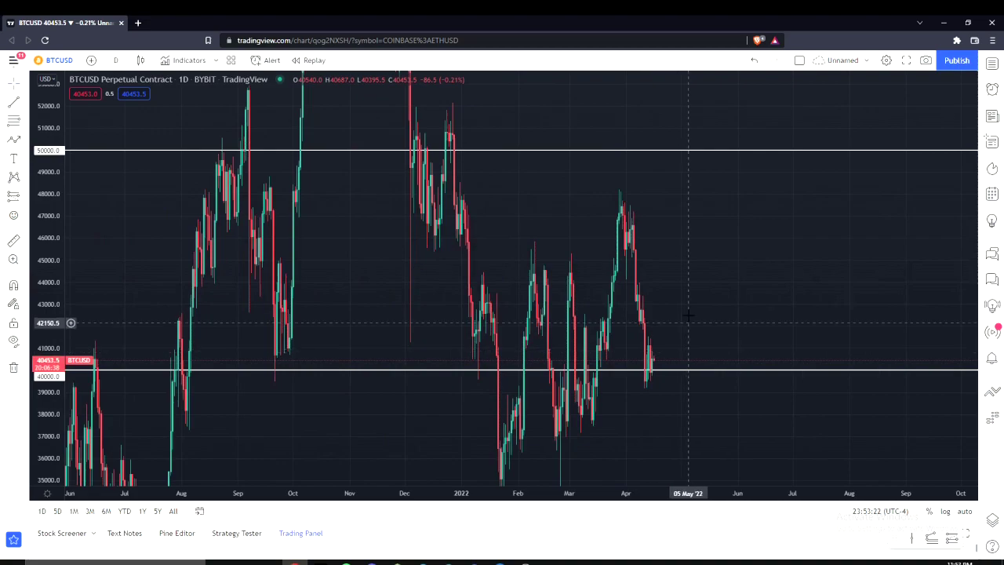
Step: Examine the daily candles from January to April 2022 around the 40000 line, comparing the recent lows with the earlier swings
{"action": "left_click_drag", "start_coordinate": [682, 340], "coordinate": [524, 306]}
{"action": "scroll", "coordinate": [502, 359], "scroll_direction": "up", "scroll_amount": 3}
{"action": "left_click_drag", "start_coordinate": [378, 397], "coordinate": [524, 392]}
{"action": "scroll", "coordinate": [356, 375], "scroll_direction": "up", "scroll_amount": 2}
{"action": "scroll", "coordinate": [356, 376], "scroll_direction": "up", "scroll_amount": 1}
{"action": "left_click_drag", "start_coordinate": [438, 391], "coordinate": [554, 367]}
{"action": "scroll", "coordinate": [554, 367], "scroll_direction": "up", "scroll_amount": 3}
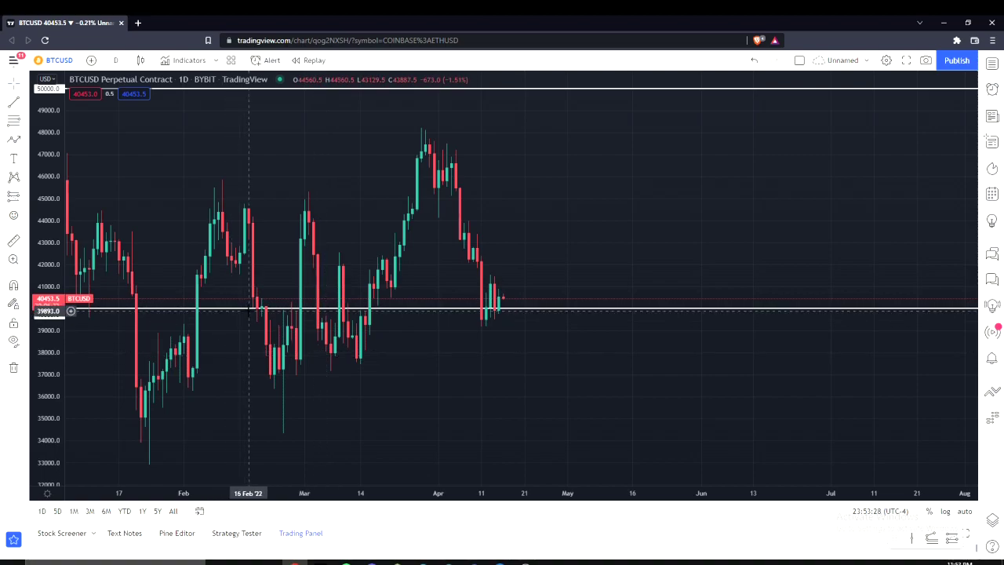
{"action": "left_click_drag", "start_coordinate": [581, 377], "coordinate": [553, 426]}
{"action": "scroll", "coordinate": [682, 429], "scroll_direction": "down", "scroll_amount": 4}
{"action": "left_click_drag", "start_coordinate": [683, 429], "coordinate": [563, 331]}
{"action": "scroll", "coordinate": [551, 318], "scroll_direction": "down", "scroll_amount": 4}
{"action": "left_click_drag", "start_coordinate": [626, 353], "coordinate": [459, 412]}
{"action": "scroll", "coordinate": [459, 413], "scroll_direction": "up", "scroll_amount": 3}
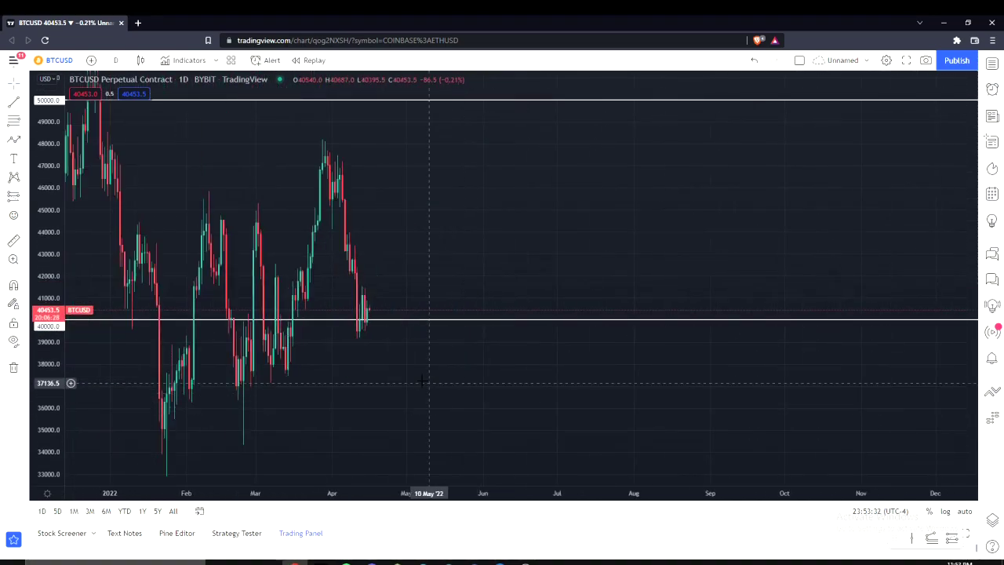
{"action": "left_click_drag", "start_coordinate": [421, 381], "coordinate": [582, 374]}
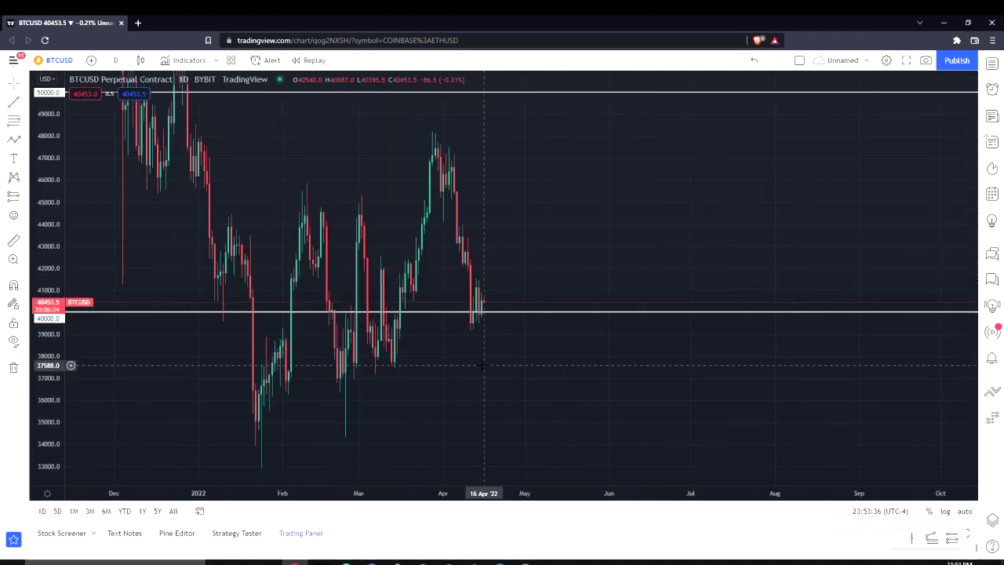
{"action": "scroll", "coordinate": [627, 337], "scroll_direction": "up", "scroll_amount": 2}
{"action": "left_click_drag", "start_coordinate": [60, 428], "coordinate": [61, 340]}
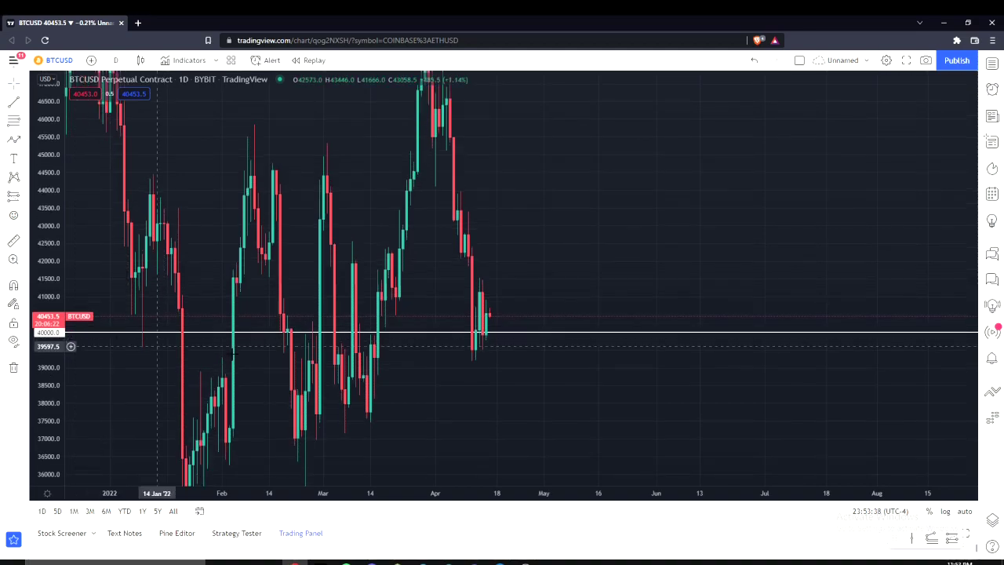
{"action": "scroll", "coordinate": [520, 381], "scroll_direction": "up", "scroll_amount": 1}
{"action": "left_click_drag", "start_coordinate": [473, 388], "coordinate": [536, 383]}
{"action": "scroll", "coordinate": [535, 384], "scroll_direction": "up", "scroll_amount": 1}
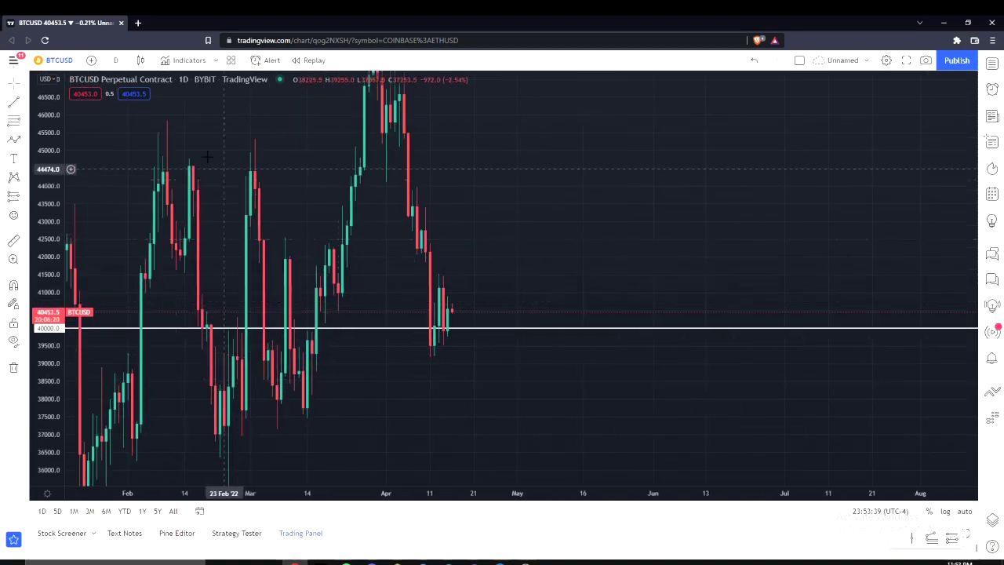
Step: Switch the BTCUSD chart to the 4 hour interval and bring the April decline towards the 40000 line into view
{"action": "left_click", "coordinate": [116, 59]}
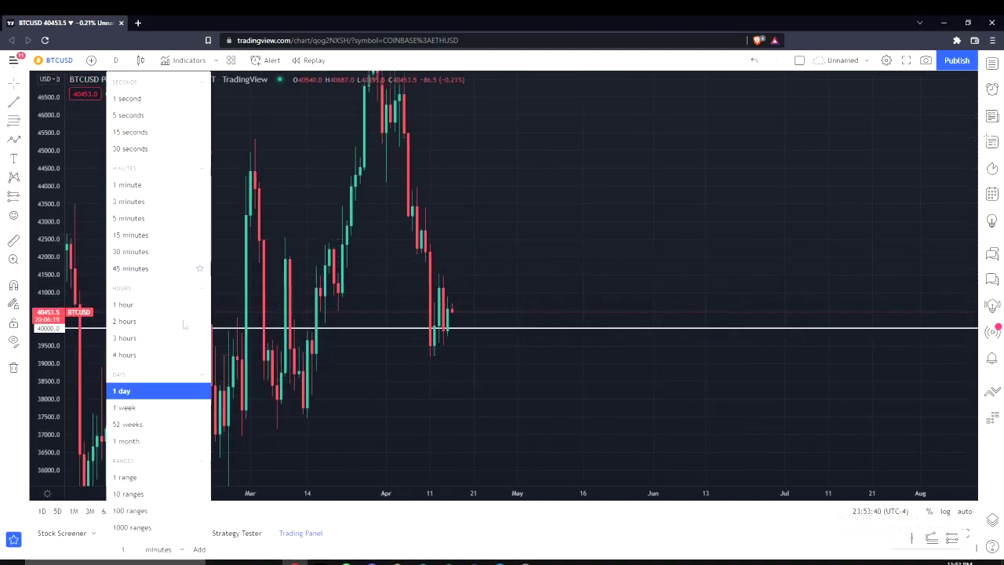
{"action": "left_click", "coordinate": [158, 357]}
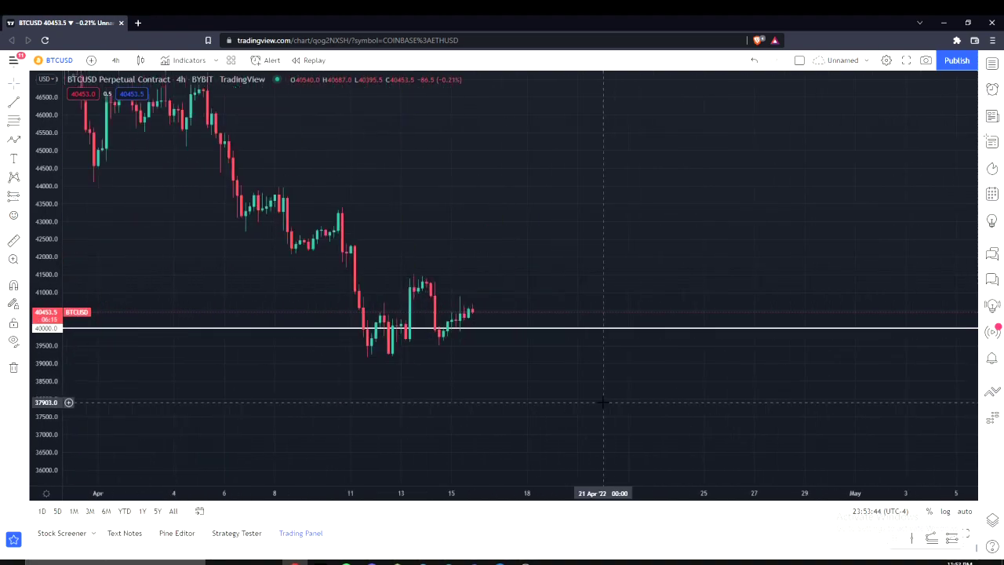
{"action": "scroll", "coordinate": [660, 392], "scroll_direction": "up", "scroll_amount": 1}
{"action": "left_click_drag", "start_coordinate": [626, 401], "coordinate": [598, 420]}
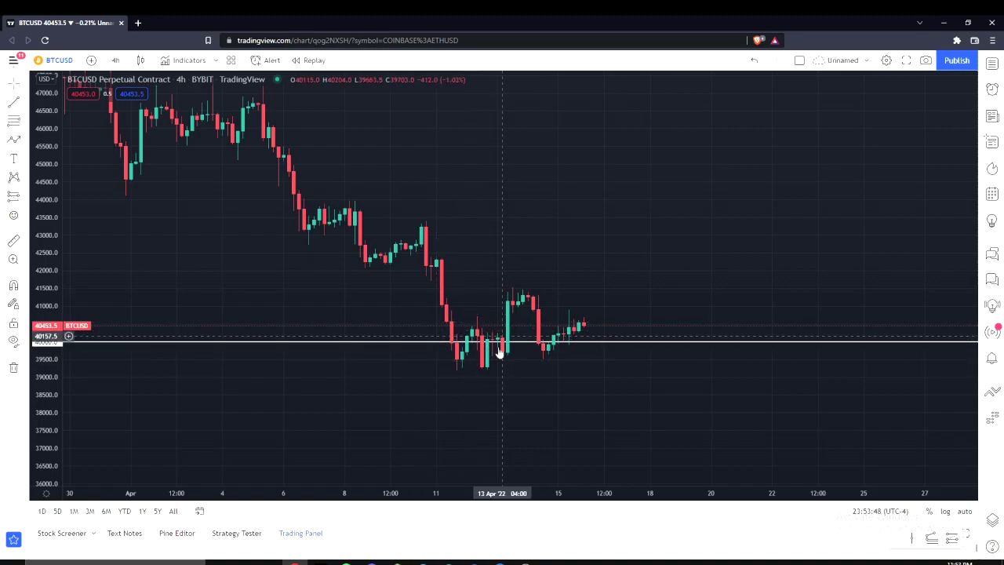
{"action": "left_click_drag", "start_coordinate": [522, 367], "coordinate": [404, 362]}
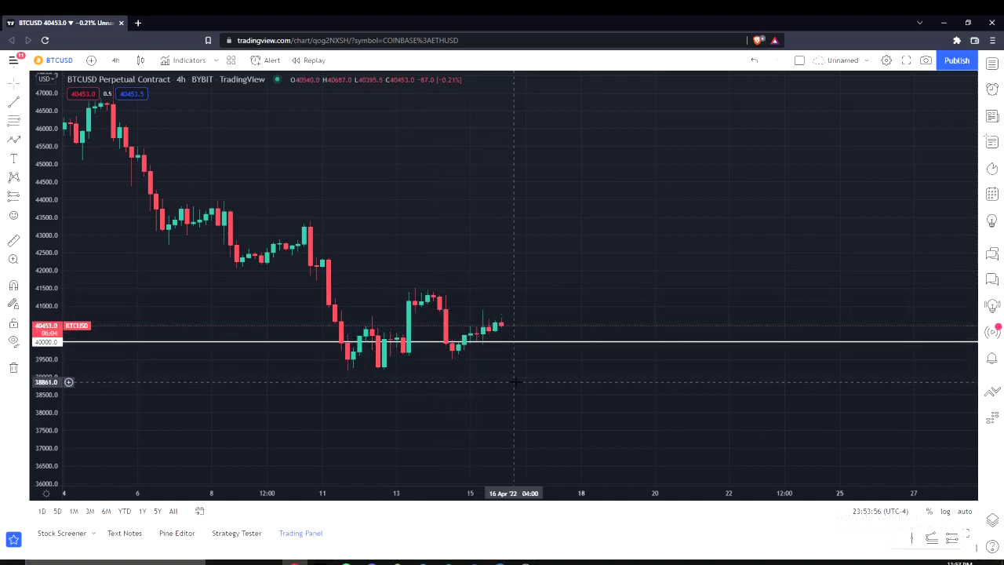
Step: Inspect the 4 hour candles from 11 to 16 April closely against the 40000 line
{"action": "scroll", "coordinate": [450, 389], "scroll_direction": "up", "scroll_amount": 3}
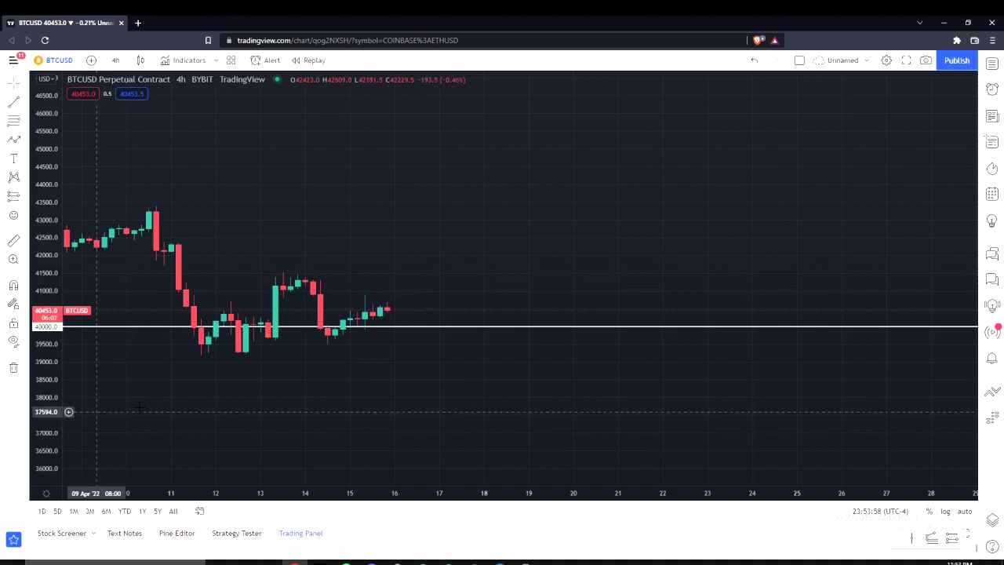
{"action": "left_click_drag", "start_coordinate": [42, 427], "coordinate": [25, 244]}
{"action": "left_click_drag", "start_coordinate": [408, 470], "coordinate": [609, 332]}
{"action": "scroll", "coordinate": [609, 332], "scroll_direction": "up", "scroll_amount": 4}
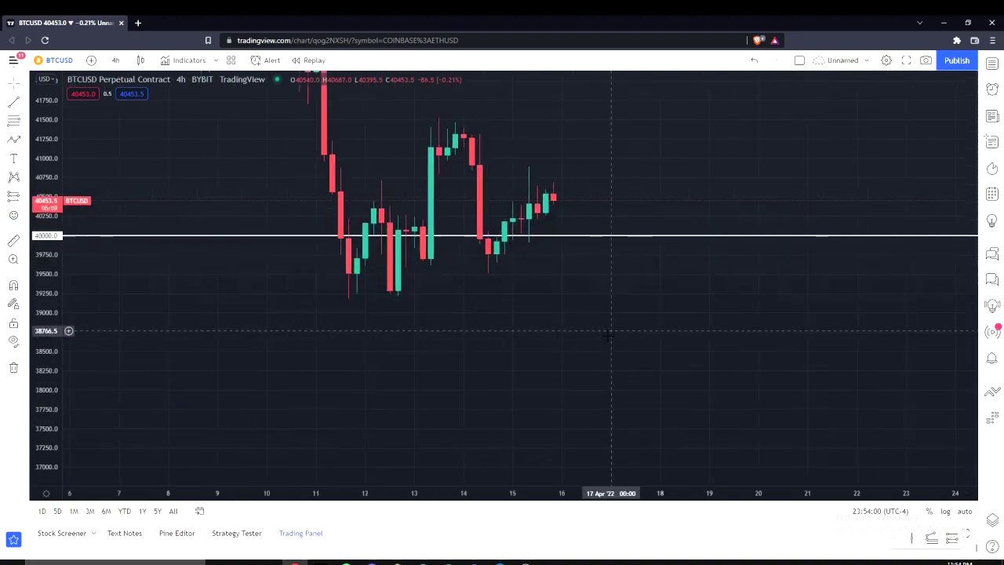
{"action": "left_click_drag", "start_coordinate": [542, 345], "coordinate": [639, 441]}
{"action": "scroll", "coordinate": [569, 413], "scroll_direction": "up", "scroll_amount": 1}
{"action": "scroll", "coordinate": [569, 412], "scroll_direction": "up", "scroll_amount": 1}
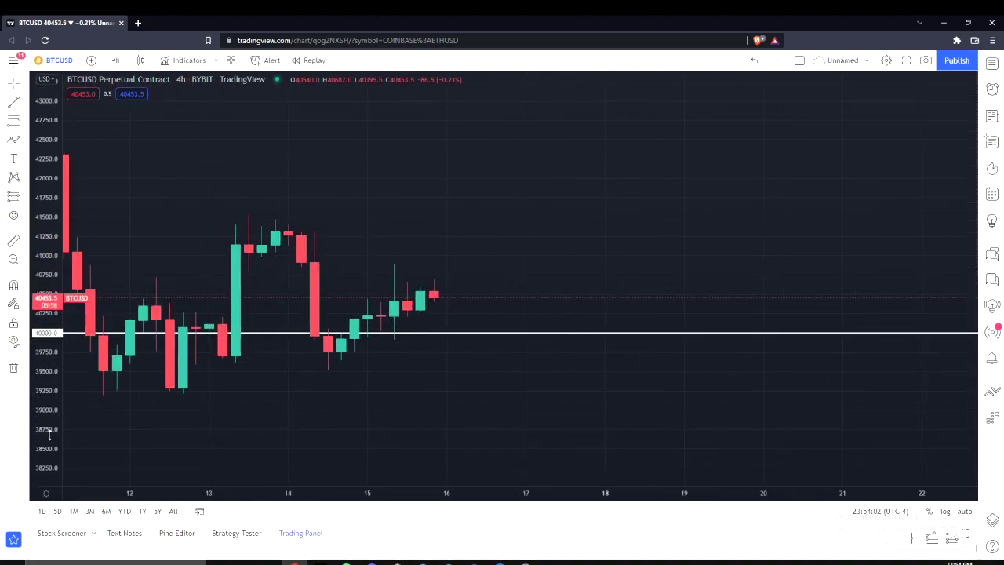
{"action": "left_click_drag", "start_coordinate": [49, 434], "coordinate": [67, 271]}
{"action": "scroll", "coordinate": [377, 372], "scroll_direction": "down", "scroll_amount": 5}
{"action": "left_click_drag", "start_coordinate": [774, 320], "coordinate": [682, 266]}
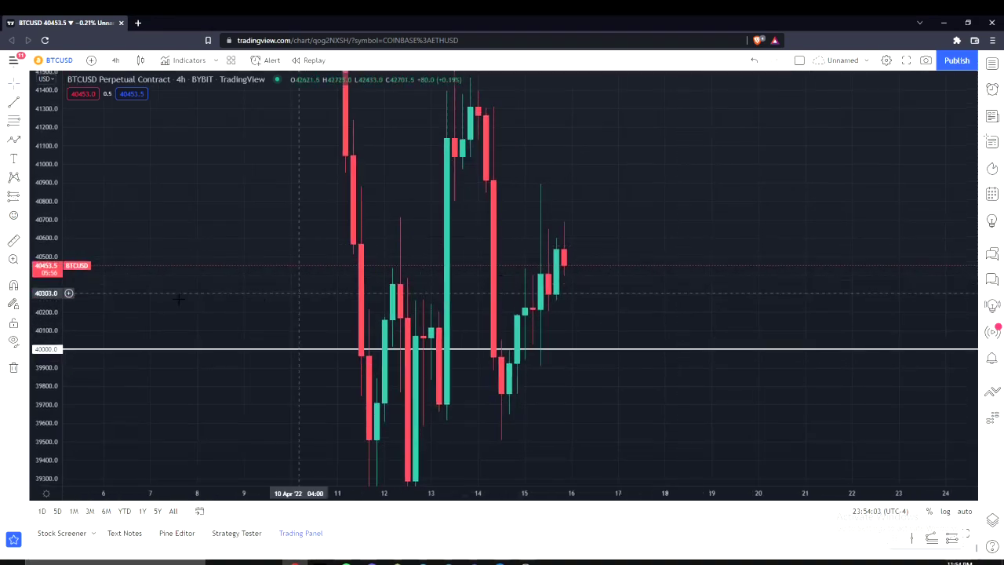
Step: Draw a Fibonacci retracement with the Indices template from the 13 April high at 41512.5 down to 39503.5
{"action": "left_click", "coordinate": [24, 285]}
{"action": "left_click_drag", "start_coordinate": [38, 240], "coordinate": [23, 409]}
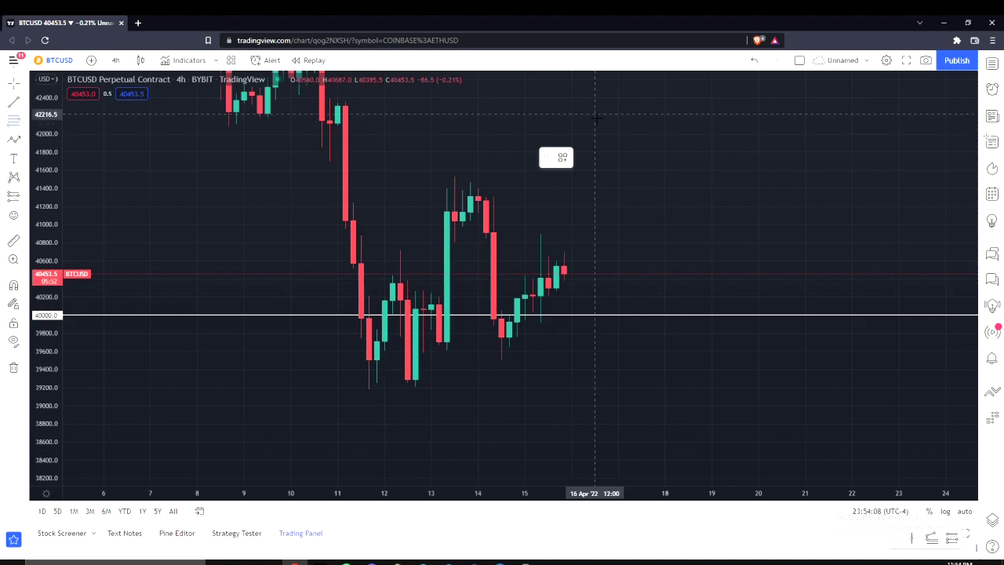
{"action": "left_click", "coordinate": [564, 160]}
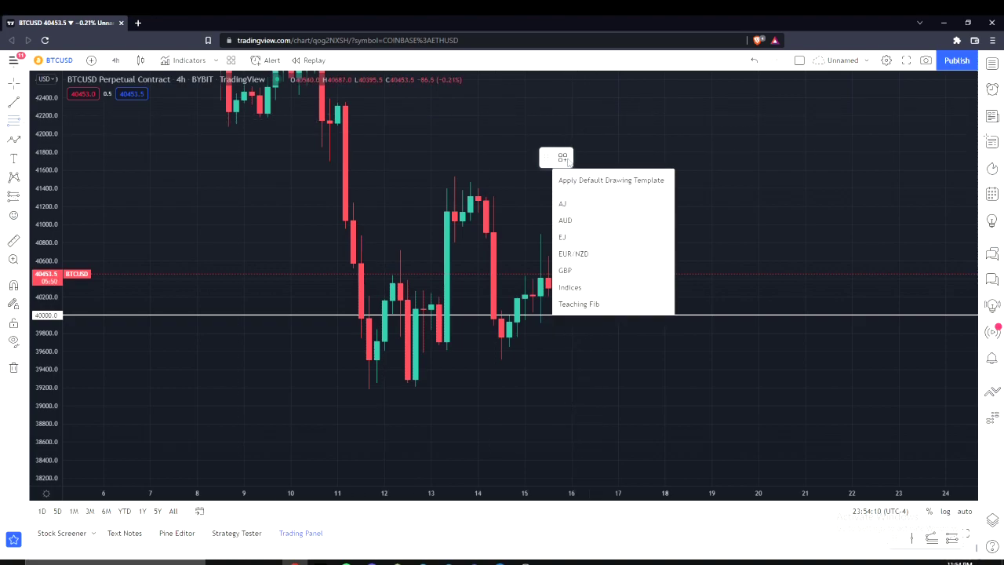
{"action": "left_click", "coordinate": [580, 287]}
{"action": "left_click", "coordinate": [470, 179]}
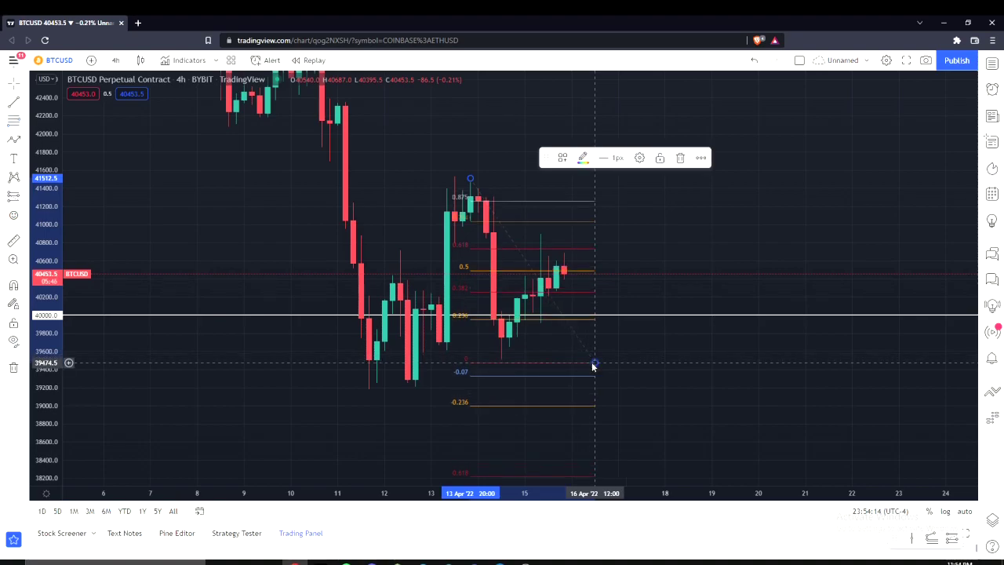
{"action": "left_click_drag", "start_coordinate": [594, 367], "coordinate": [594, 360]}
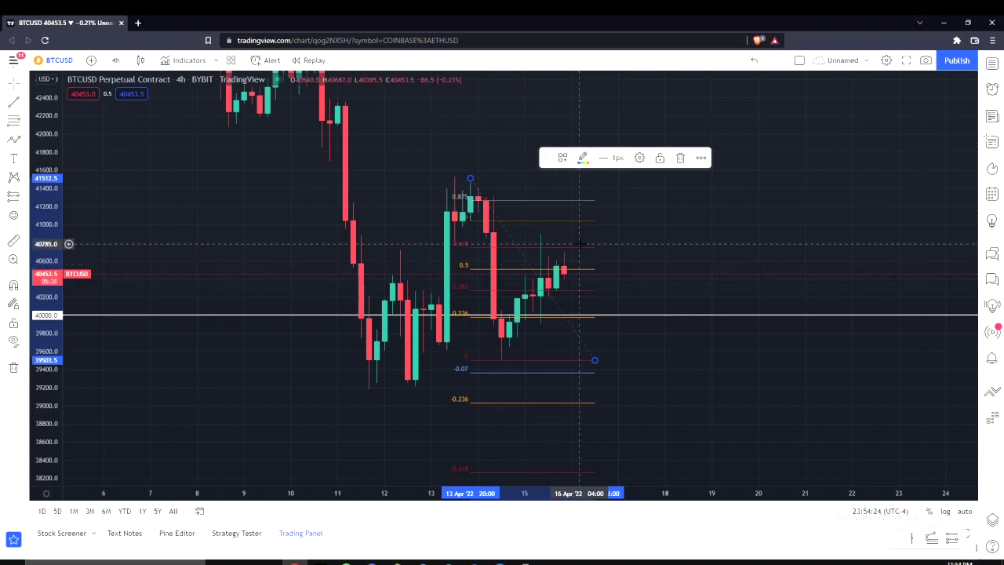
Step: Compare the rebound on the 4 hour chart with the Fibonacci retracement levels and the 40000 line
{"action": "left_click_drag", "start_coordinate": [712, 381], "coordinate": [667, 340]}
{"action": "left_click", "coordinate": [549, 318]}
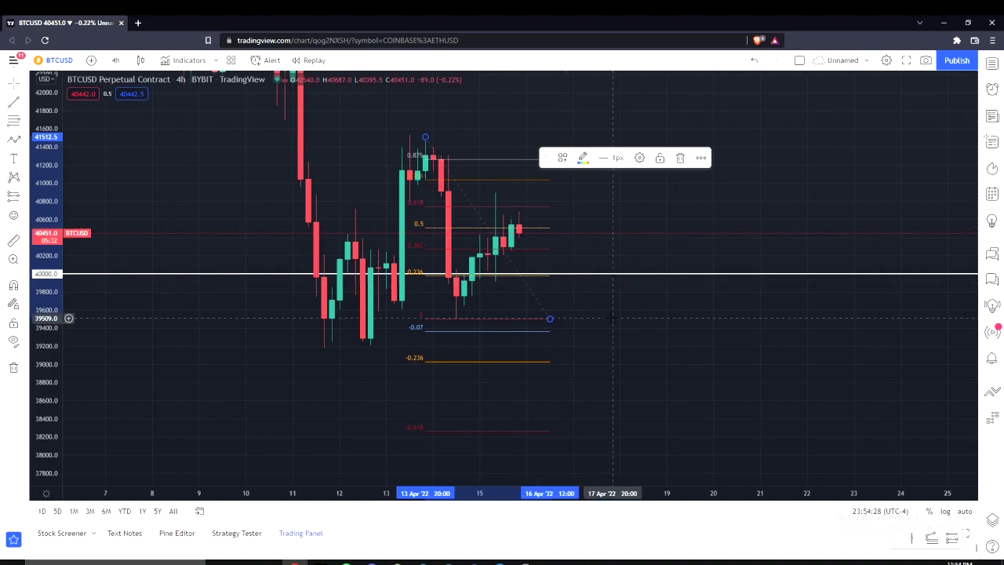
{"action": "left_click_drag", "start_coordinate": [611, 317], "coordinate": [614, 331]}
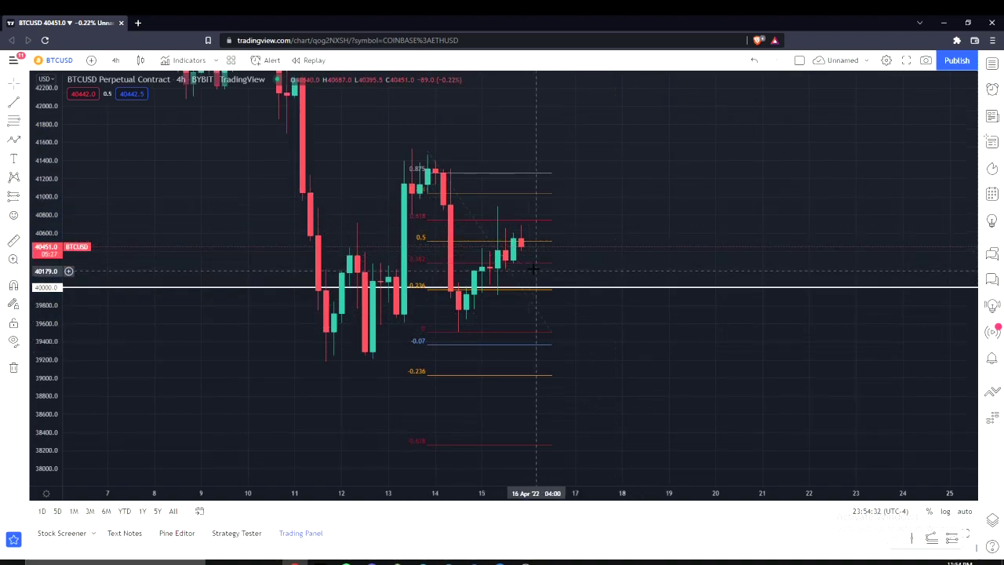
{"action": "left_click_drag", "start_coordinate": [710, 397], "coordinate": [831, 426]}
{"action": "scroll", "coordinate": [777, 408], "scroll_direction": "up", "scroll_amount": 2}
{"action": "scroll", "coordinate": [765, 395], "scroll_direction": "down", "scroll_amount": 1}
{"action": "scroll", "coordinate": [759, 390], "scroll_direction": "down", "scroll_amount": 3}
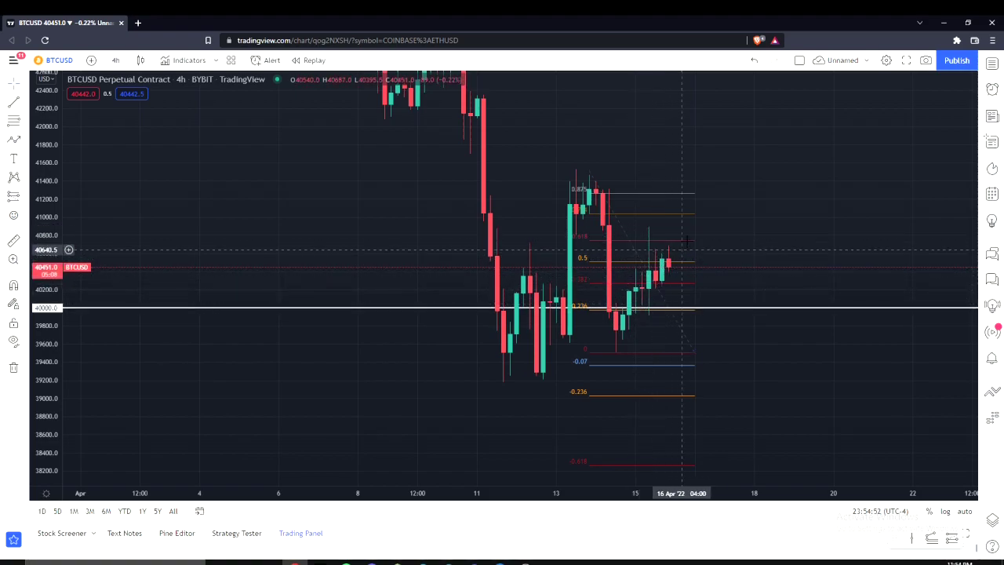
{"action": "scroll", "coordinate": [705, 298], "scroll_direction": "up", "scroll_amount": 1}
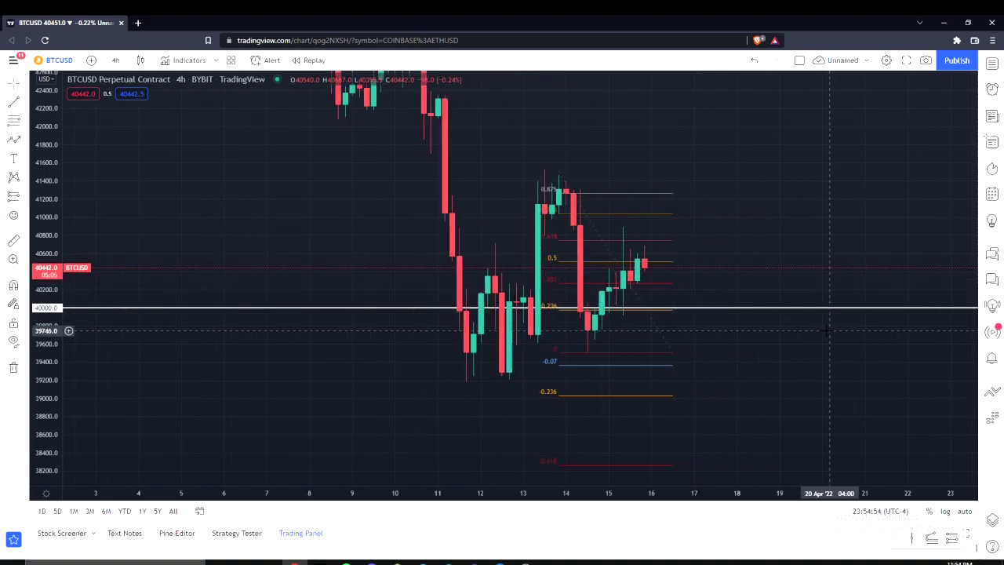
{"action": "scroll", "coordinate": [708, 337], "scroll_direction": "up", "scroll_amount": 3}
{"action": "mouse_move", "coordinate": [732, 358]}
{"action": "left_mouse_down"}
{"action": "mouse_move", "coordinate": [708, 337]}
{"action": "mouse_move", "coordinate": [740, 368]}
{"action": "left_mouse_up"}
{"action": "scroll", "coordinate": [710, 357], "scroll_direction": "down", "scroll_amount": 3}
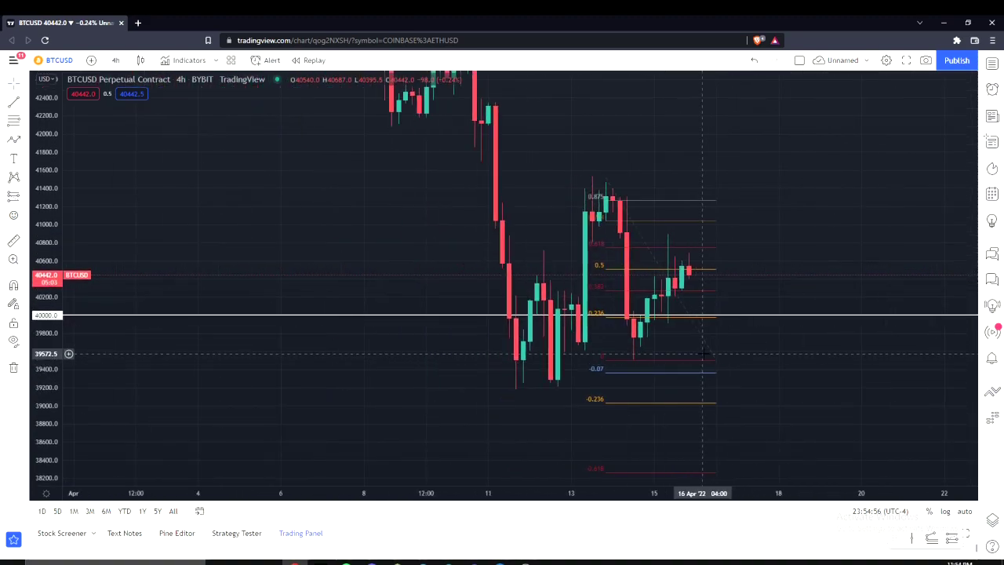
{"action": "left_click", "coordinate": [715, 365]}
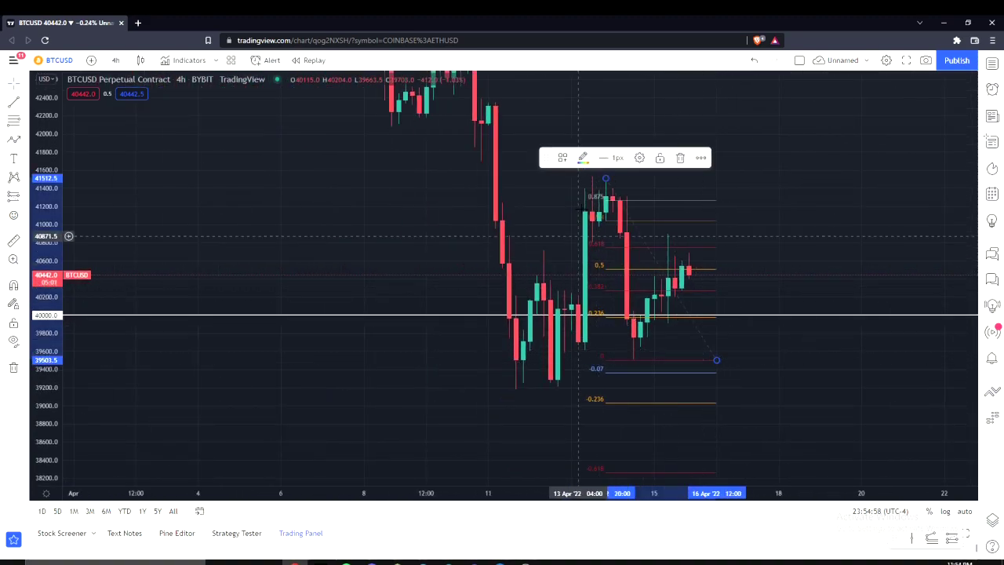
{"action": "left_click", "coordinate": [619, 344]}
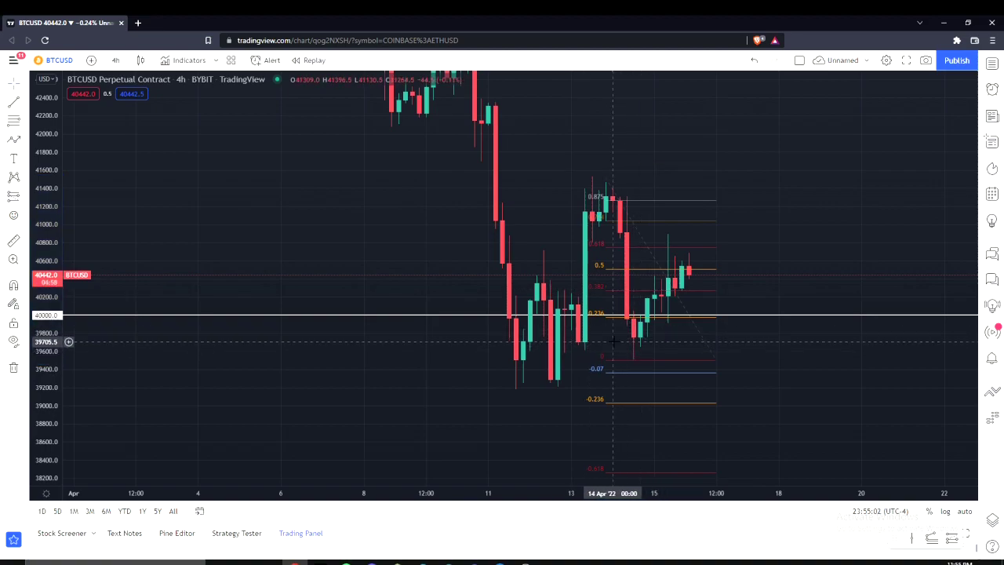
{"action": "left_click_drag", "start_coordinate": [757, 382], "coordinate": [755, 400]}
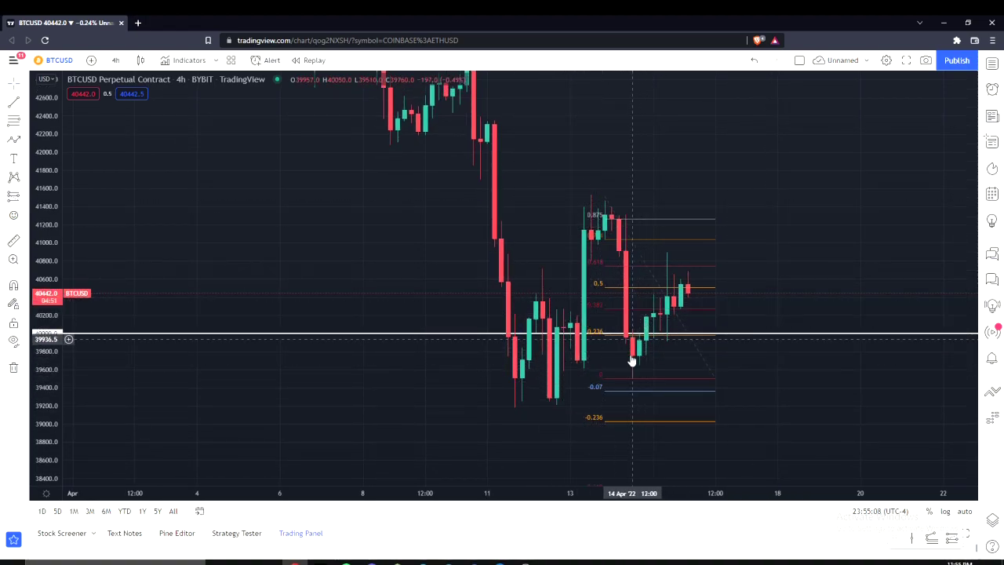
{"action": "left_click_drag", "start_coordinate": [751, 404], "coordinate": [711, 409]}
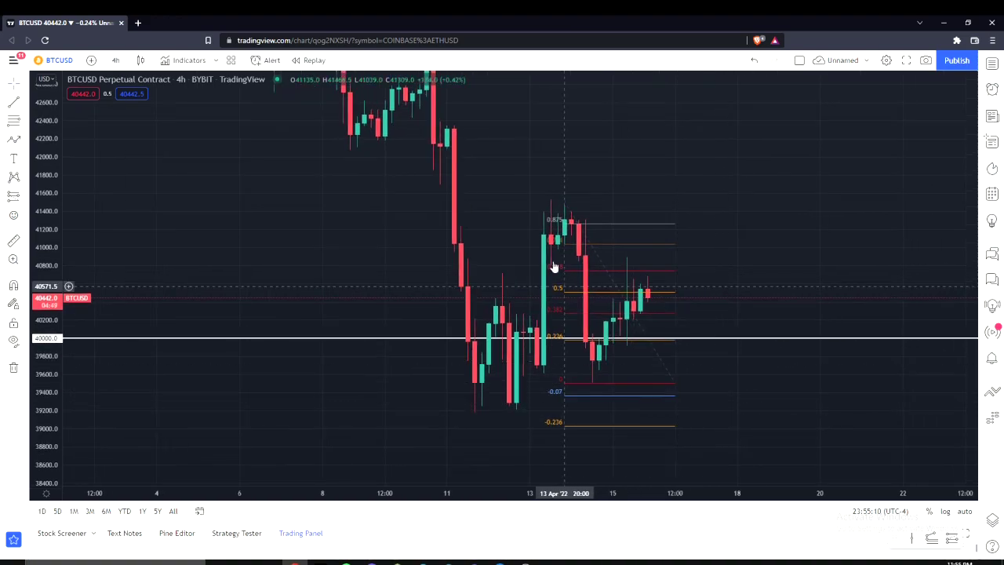
Step: Delete the Fibonacci retracement over the 13 to 16 April candles
{"action": "scroll", "coordinate": [724, 343], "scroll_direction": "right", "scroll_amount": 1}
{"action": "left_click", "coordinate": [661, 384]}
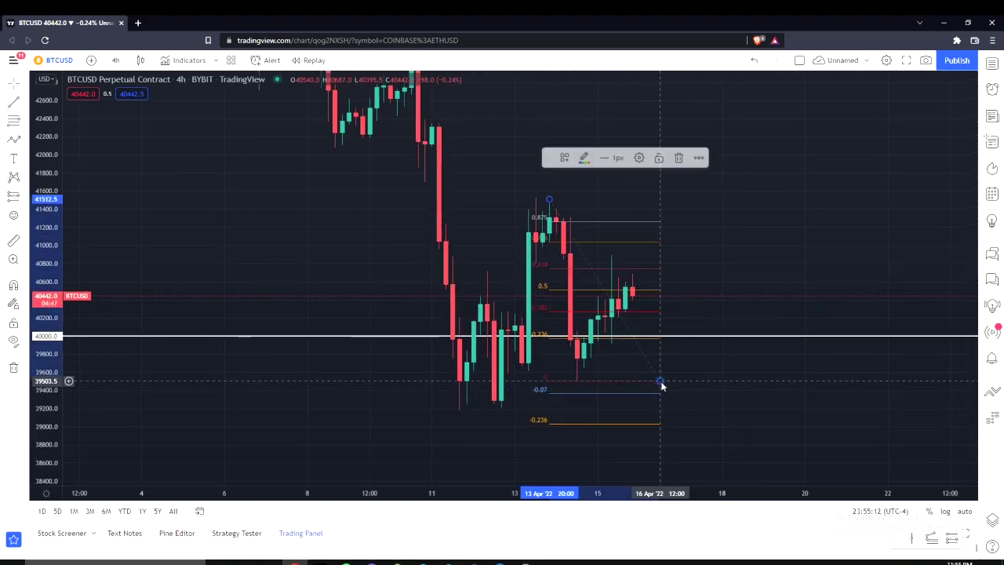
{"action": "key", "text": "Delete"}
Step: Review the wider 4 hour price action from March to mid-April, returning to the latest candles above the 40000 line
{"action": "scroll", "coordinate": [921, 401], "scroll_direction": "down", "scroll_amount": 3}
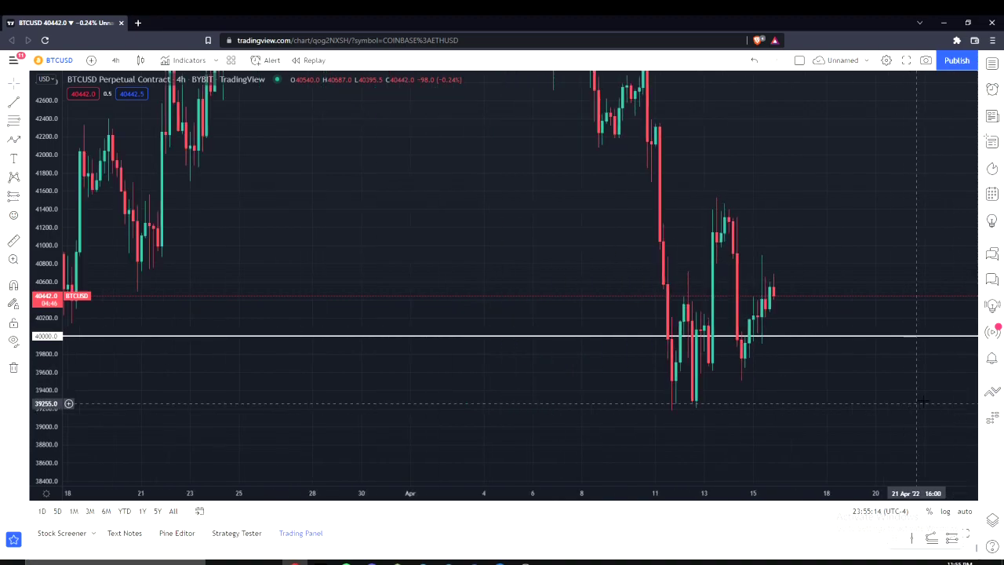
{"action": "scroll", "coordinate": [922, 400], "scroll_direction": "up", "scroll_amount": 3}
{"action": "left_click_drag", "start_coordinate": [825, 385], "coordinate": [649, 421]}
{"action": "scroll", "coordinate": [640, 421], "scroll_direction": "down", "scroll_amount": 3}
{"action": "scroll", "coordinate": [591, 414], "scroll_direction": "down", "scroll_amount": 4}
{"action": "left_click_drag", "start_coordinate": [572, 256], "coordinate": [330, 239]}
{"action": "left_click_drag", "start_coordinate": [426, 441], "coordinate": [463, 385]}
{"action": "scroll", "coordinate": [459, 385], "scroll_direction": "up", "scroll_amount": 3}
{"action": "left_click_drag", "start_coordinate": [392, 384], "coordinate": [862, 382]}
{"action": "scroll", "coordinate": [696, 364], "scroll_direction": "up", "scroll_amount": 3}
{"action": "left_click_drag", "start_coordinate": [671, 365], "coordinate": [643, 422]}
{"action": "scroll", "coordinate": [630, 404], "scroll_direction": "down", "scroll_amount": 2}
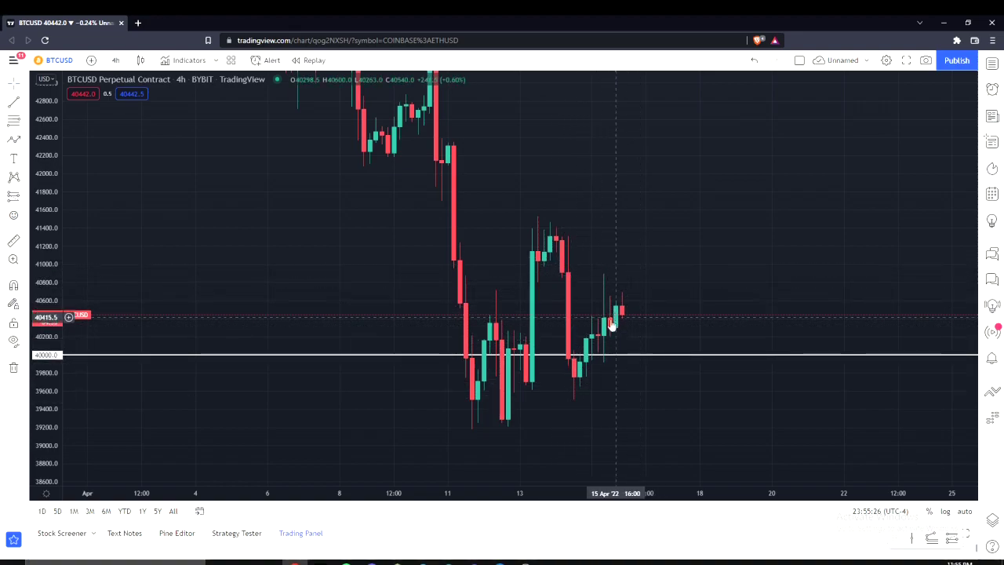
{"action": "left_click_drag", "start_coordinate": [675, 421], "coordinate": [580, 397]}
{"action": "scroll", "coordinate": [581, 397], "scroll_direction": "up", "scroll_amount": 2}
{"action": "left_click_drag", "start_coordinate": [572, 342], "coordinate": [619, 295]}
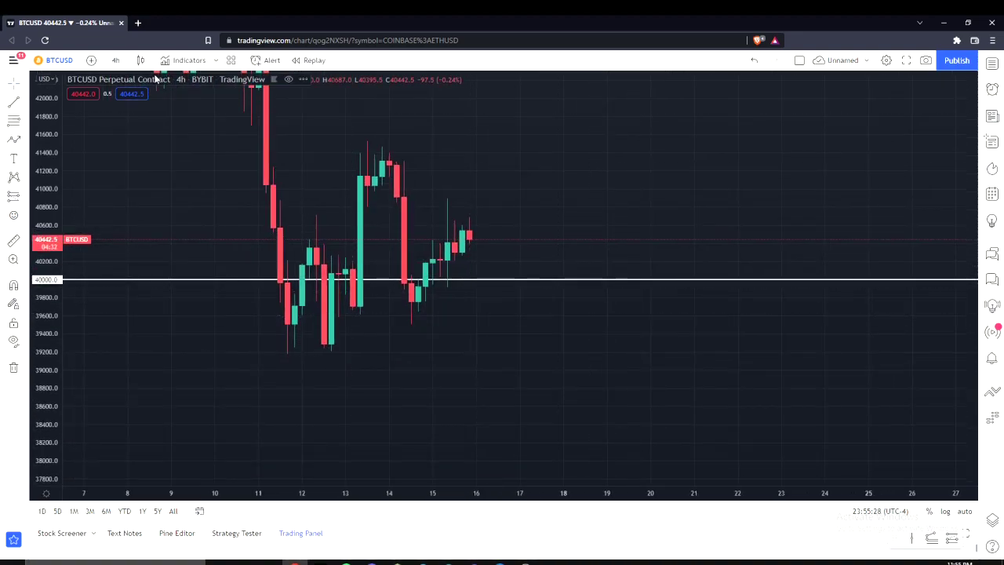
Step: Switch the BTCUSD chart to the 1 hour interval and adjust its price scale around the 12 to 16 April candles
{"action": "left_click", "coordinate": [113, 60]}
{"action": "left_click", "coordinate": [167, 309]}
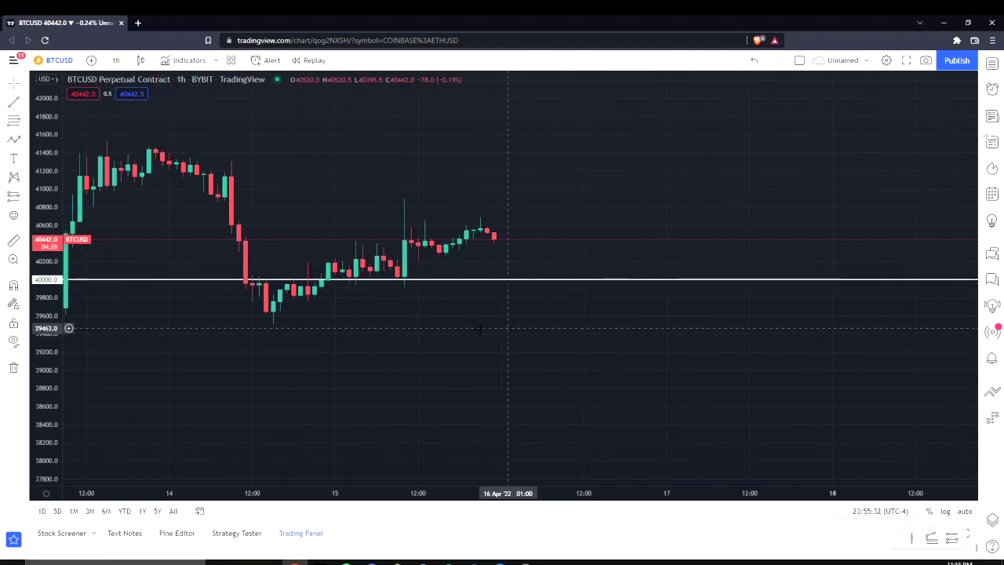
{"action": "left_click_drag", "start_coordinate": [54, 414], "coordinate": [69, 219]}
{"action": "scroll", "coordinate": [618, 324], "scroll_direction": "down", "scroll_amount": 4}
{"action": "left_click_drag", "start_coordinate": [638, 320], "coordinate": [604, 442]}
{"action": "scroll", "coordinate": [598, 376], "scroll_direction": "up", "scroll_amount": 2}
{"action": "left_click_drag", "start_coordinate": [566, 363], "coordinate": [636, 291]}
{"action": "scroll", "coordinate": [563, 333], "scroll_direction": "up", "scroll_amount": 1}
{"action": "scroll", "coordinate": [629, 295], "scroll_direction": "down", "scroll_amount": 2}
{"action": "left_click_drag", "start_coordinate": [540, 242], "coordinate": [412, 219]}
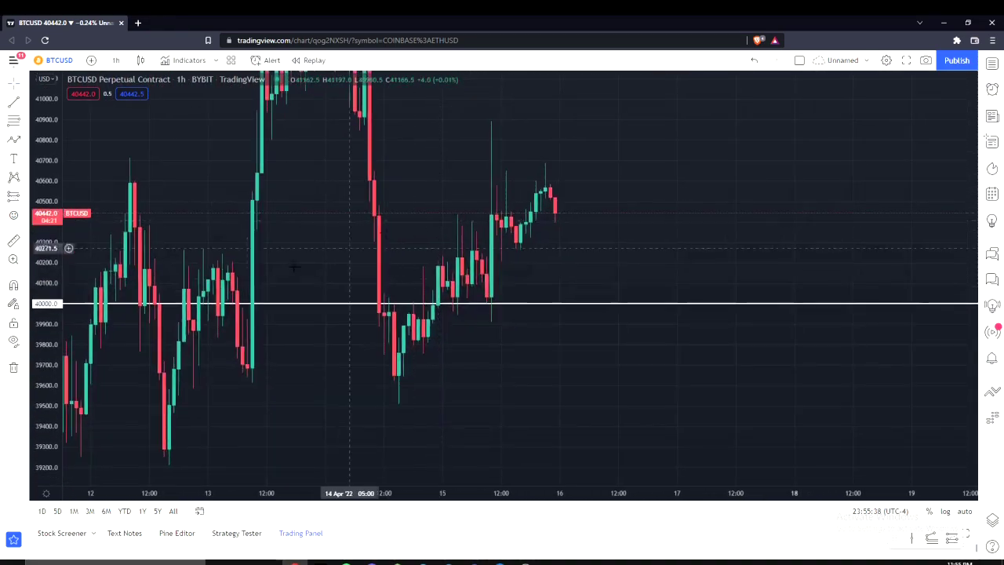
{"action": "left_click_drag", "start_coordinate": [37, 262], "coordinate": [41, 431]}
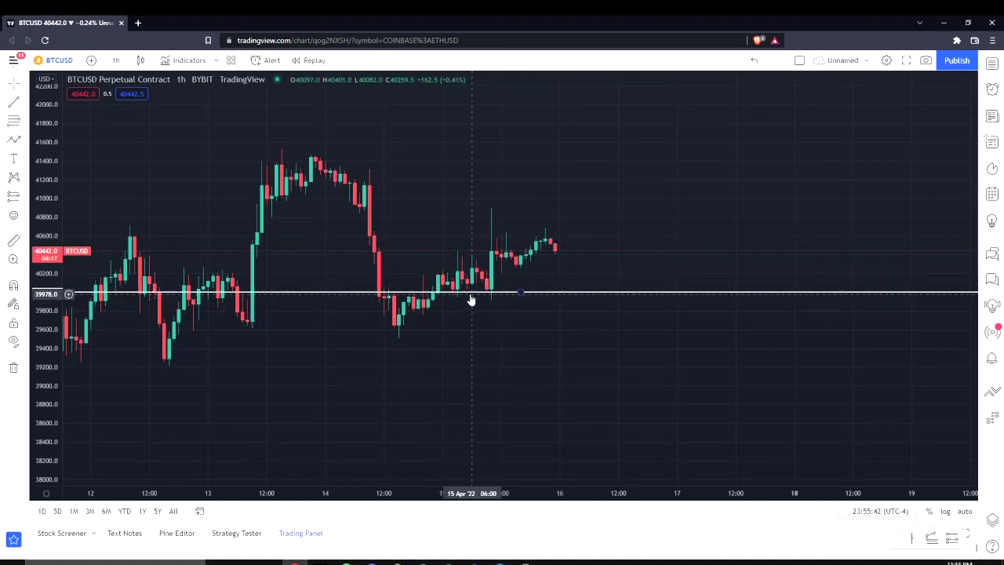
Step: Draw a rising trend line from the 14 April candles just below 40000 to 40664.5 on 16 April
{"action": "left_click", "coordinate": [11, 107]}
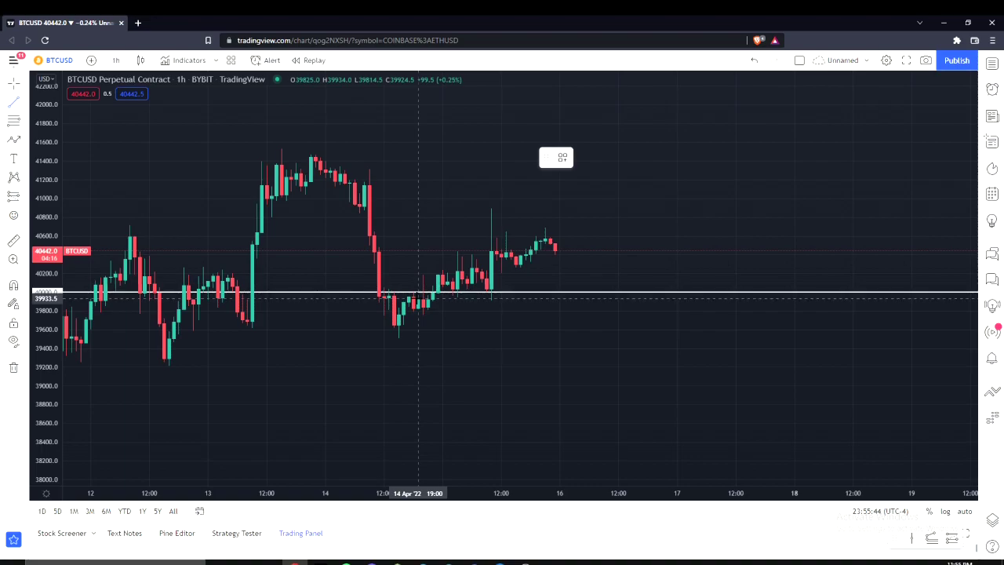
{"action": "left_click", "coordinate": [399, 302]}
{"action": "left_click", "coordinate": [559, 226]}
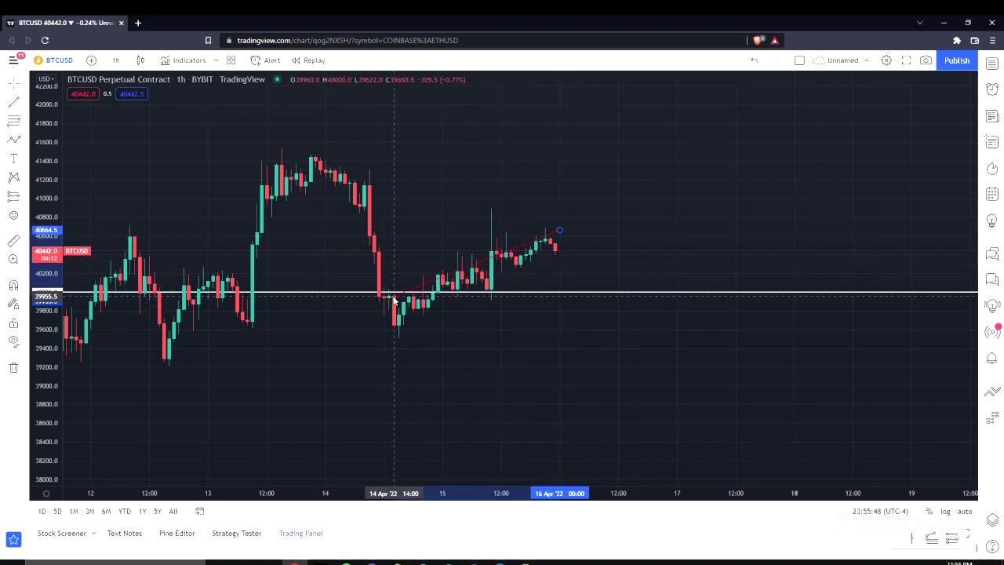
Step: Raise the rising trend line's 16 April end to about 40804 and draw a lower trend line from 39609.5 to about 40458
{"action": "left_click_drag", "start_coordinate": [394, 297], "coordinate": [393, 296]}
{"action": "left_click_drag", "start_coordinate": [561, 232], "coordinate": [560, 219]}
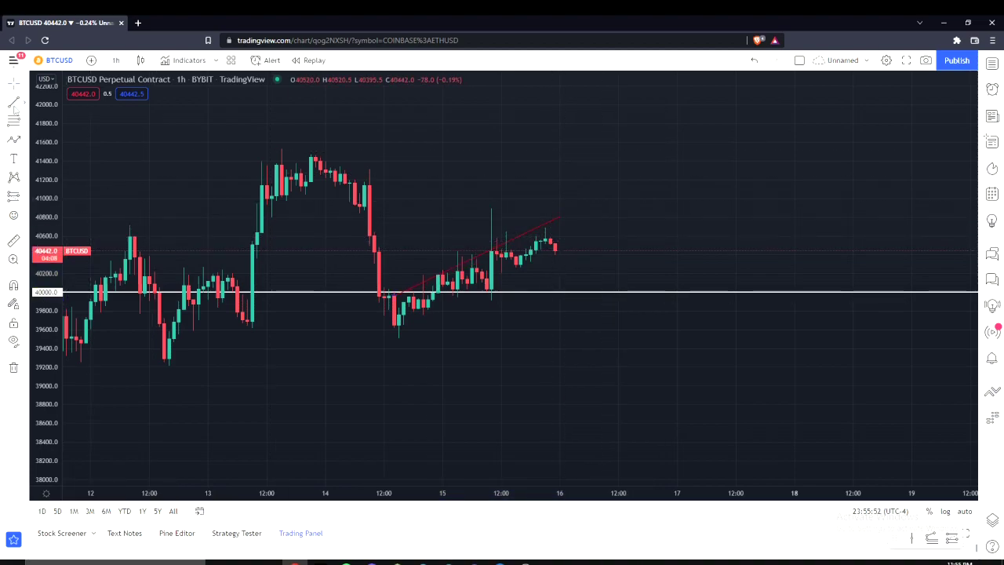
{"action": "left_click", "coordinate": [395, 329]}
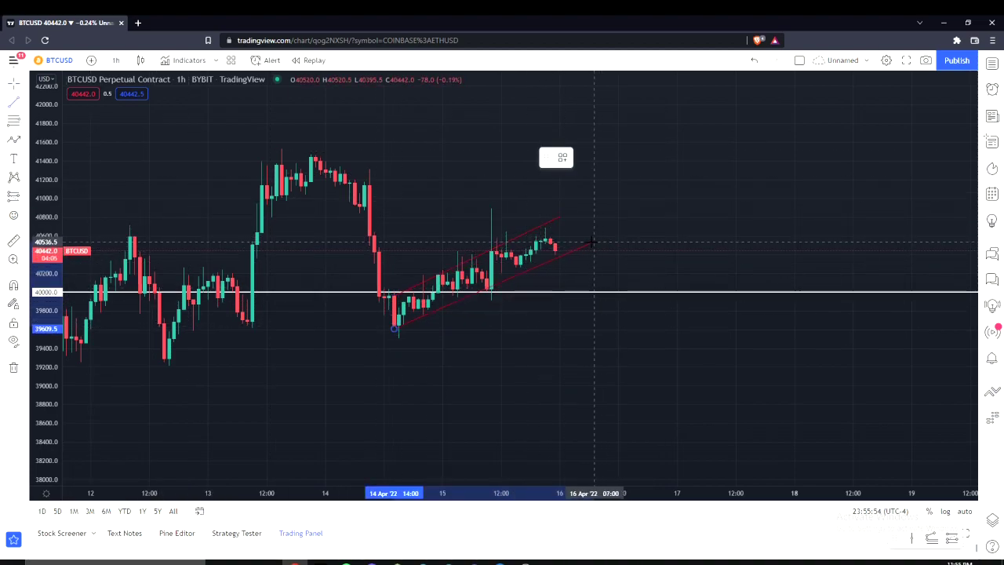
{"action": "key", "text": "Escape"}
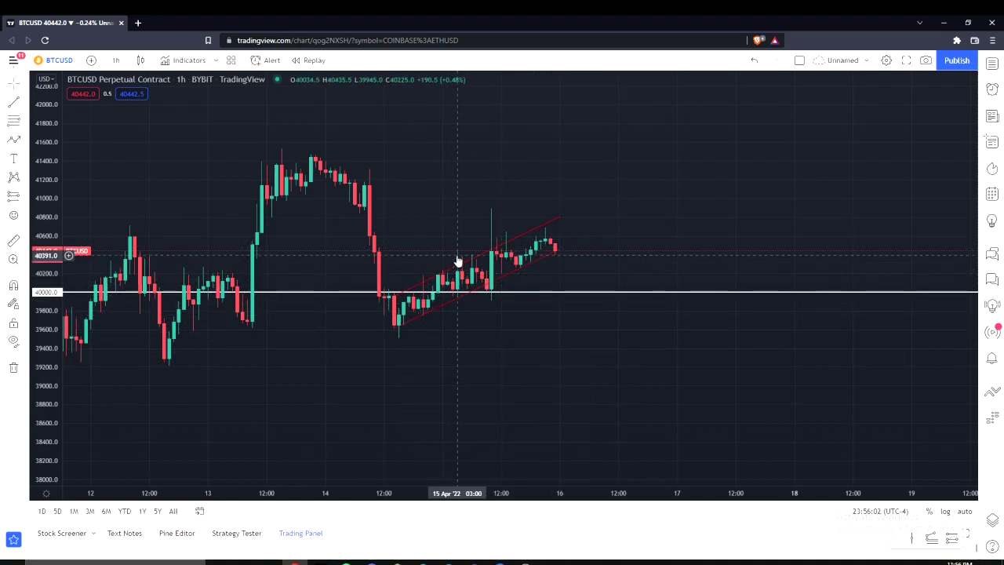
Step: Delete the lower and upper rising trend lines around the 14 to 16 April candles
{"action": "left_click", "coordinate": [560, 253]}
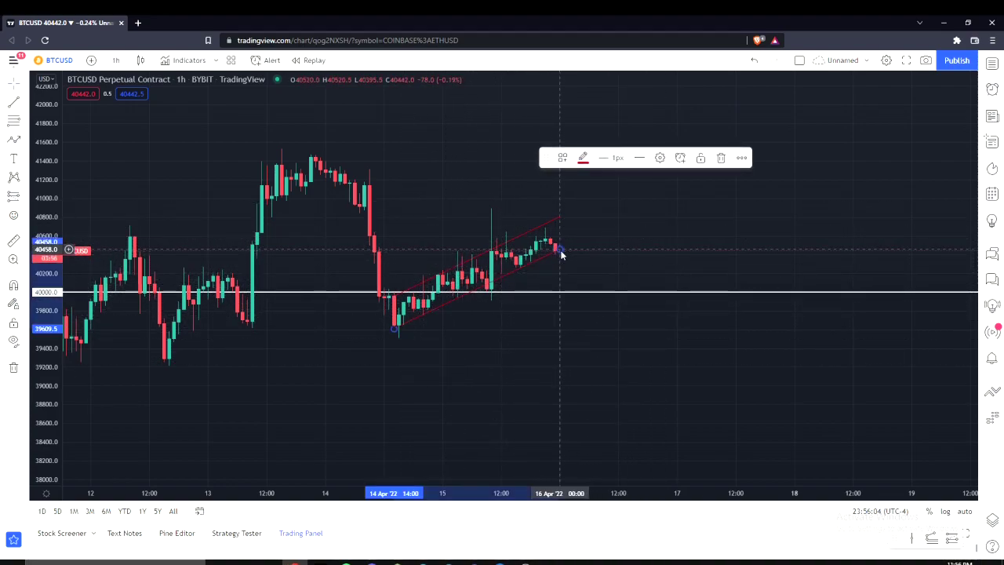
{"action": "key", "text": "Delete"}
{"action": "left_click", "coordinate": [558, 220]}
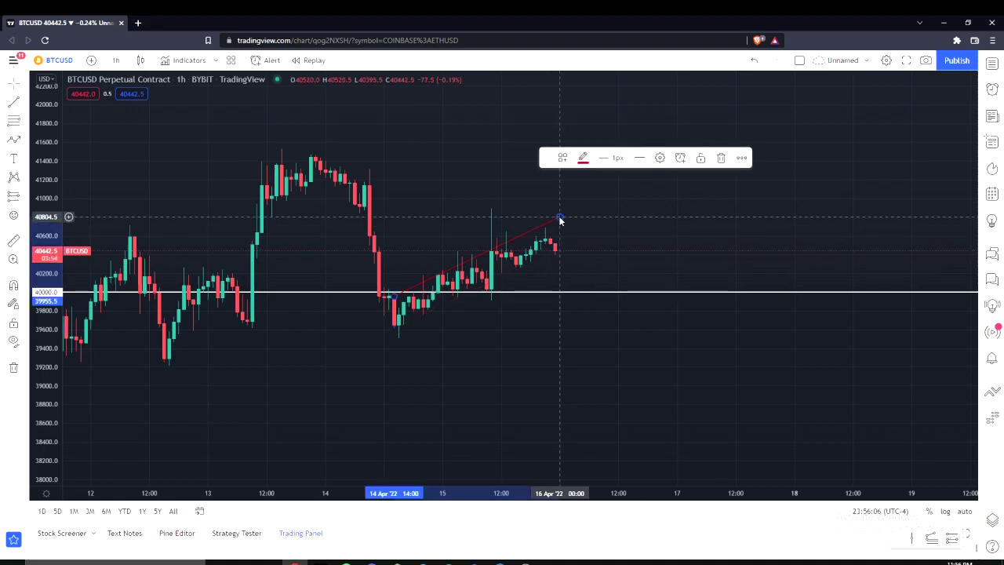
{"action": "key", "text": "Delete"}
Step: Review the wider 1 hour BTCUSD price action from late March to 16 April around the 40000 line
{"action": "scroll", "coordinate": [559, 215], "scroll_direction": "down", "scroll_amount": 3}
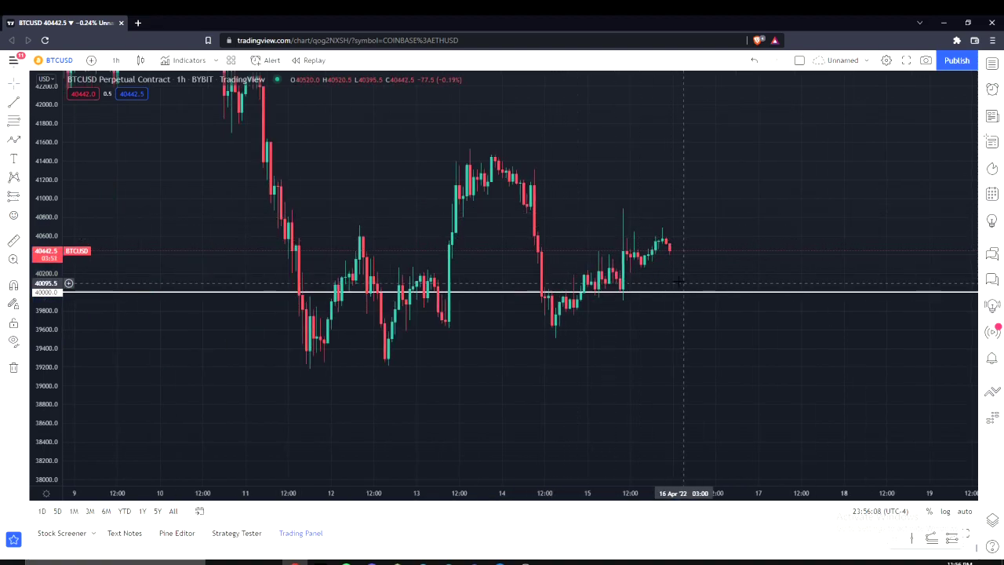
{"action": "scroll", "coordinate": [571, 443], "scroll_direction": "down", "scroll_amount": 2}
{"action": "scroll", "coordinate": [549, 436], "scroll_direction": "up", "scroll_amount": 3}
{"action": "scroll", "coordinate": [541, 428], "scroll_direction": "down", "scroll_amount": 3}
{"action": "left_click_drag", "start_coordinate": [623, 395], "coordinate": [624, 356]}
{"action": "scroll", "coordinate": [579, 369], "scroll_direction": "up", "scroll_amount": 1}
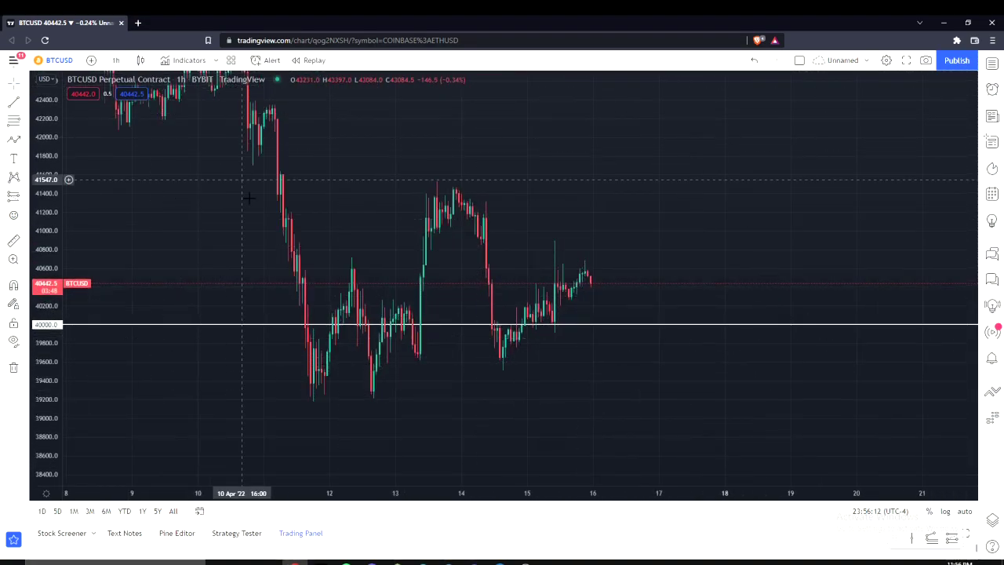
{"action": "scroll", "coordinate": [331, 205], "scroll_direction": "down", "scroll_amount": 2}
{"action": "left_click_drag", "start_coordinate": [489, 190], "coordinate": [380, 242]}
{"action": "scroll", "coordinate": [472, 217], "scroll_direction": "down", "scroll_amount": 4}
{"action": "scroll", "coordinate": [519, 214], "scroll_direction": "up", "scroll_amount": 3}
{"action": "scroll", "coordinate": [576, 208], "scroll_direction": "down", "scroll_amount": 2}
{"action": "scroll", "coordinate": [608, 206], "scroll_direction": "up", "scroll_amount": 1}
{"action": "left_click_drag", "start_coordinate": [631, 205], "coordinate": [541, 209]}
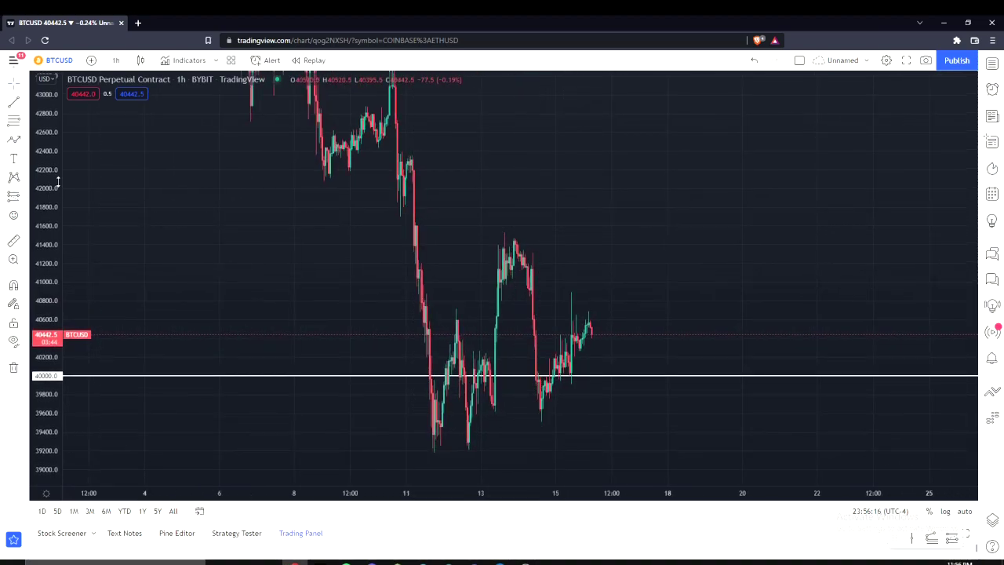
{"action": "left_click_drag", "start_coordinate": [58, 182], "coordinate": [33, 404]}
{"action": "scroll", "coordinate": [714, 367], "scroll_direction": "down", "scroll_amount": 5}
{"action": "left_click_drag", "start_coordinate": [732, 392], "coordinate": [573, 298]}
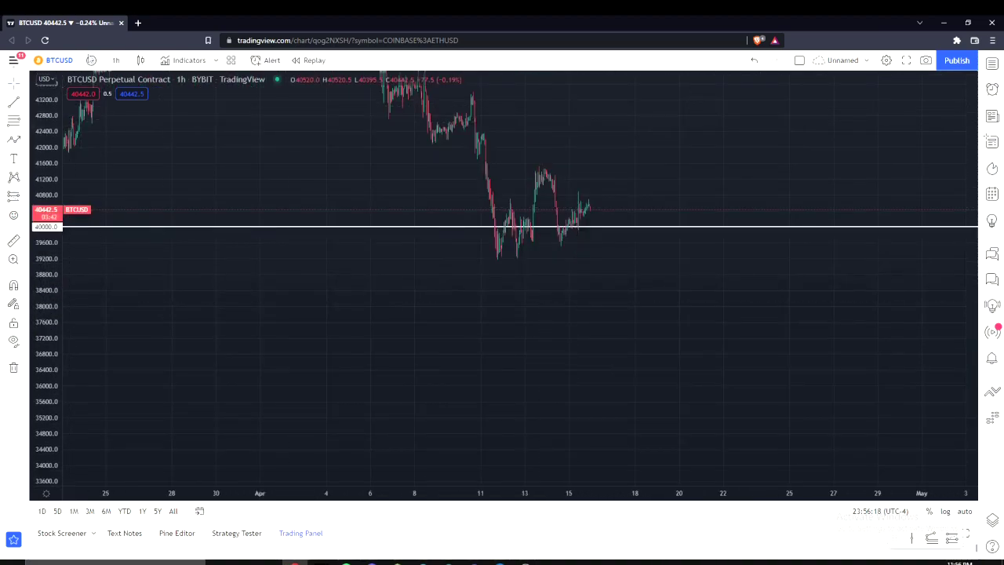
Step: Switch the BTCUSD chart to the 1 week interval and review the 2021 to 2022 candles around the 30000, 40000 and 50000 lines
{"action": "left_click", "coordinate": [115, 59]}
{"action": "left_click", "coordinate": [152, 408]}
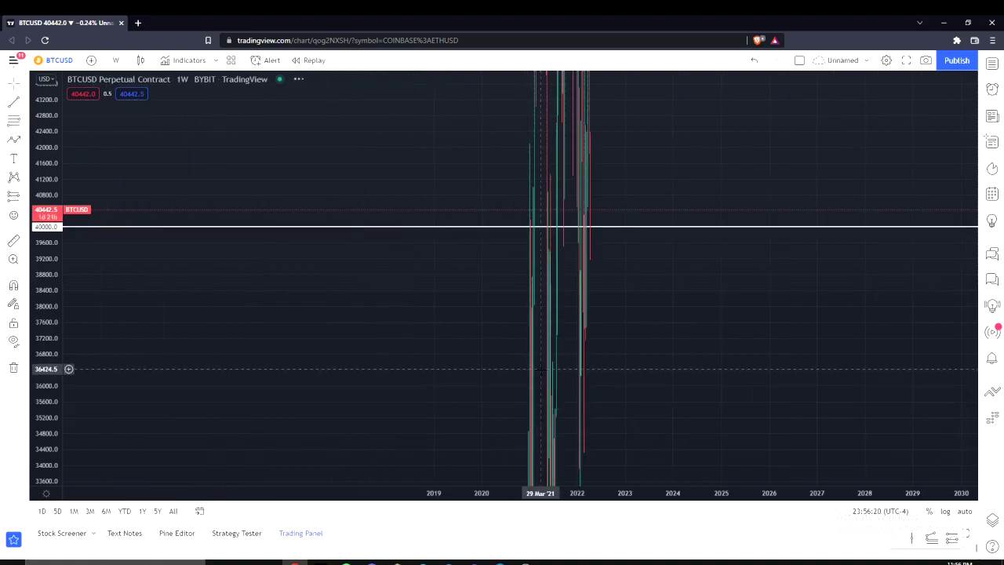
{"action": "left_click_drag", "start_coordinate": [94, 275], "coordinate": [470, 314]}
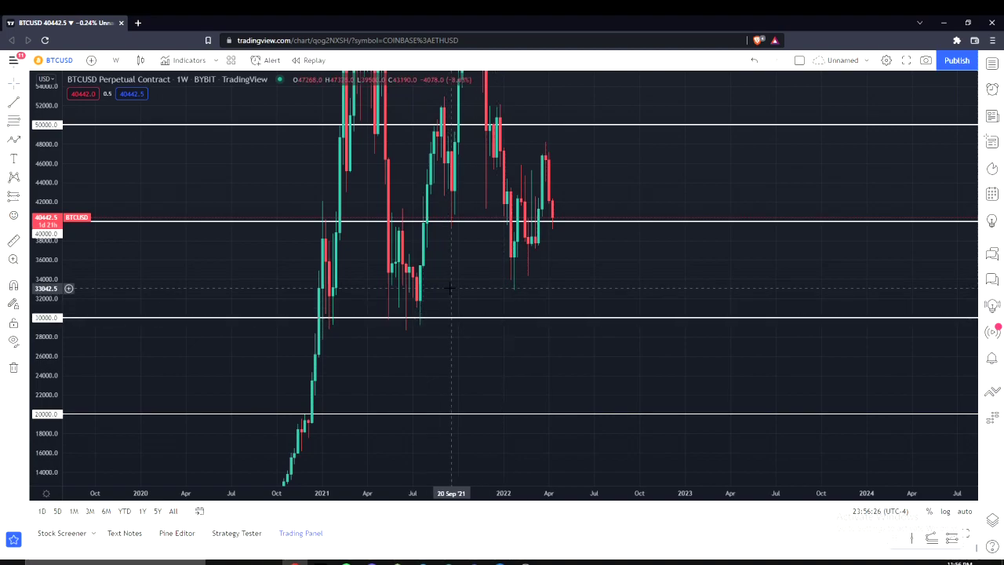
{"action": "left_click_drag", "start_coordinate": [444, 290], "coordinate": [408, 403]}
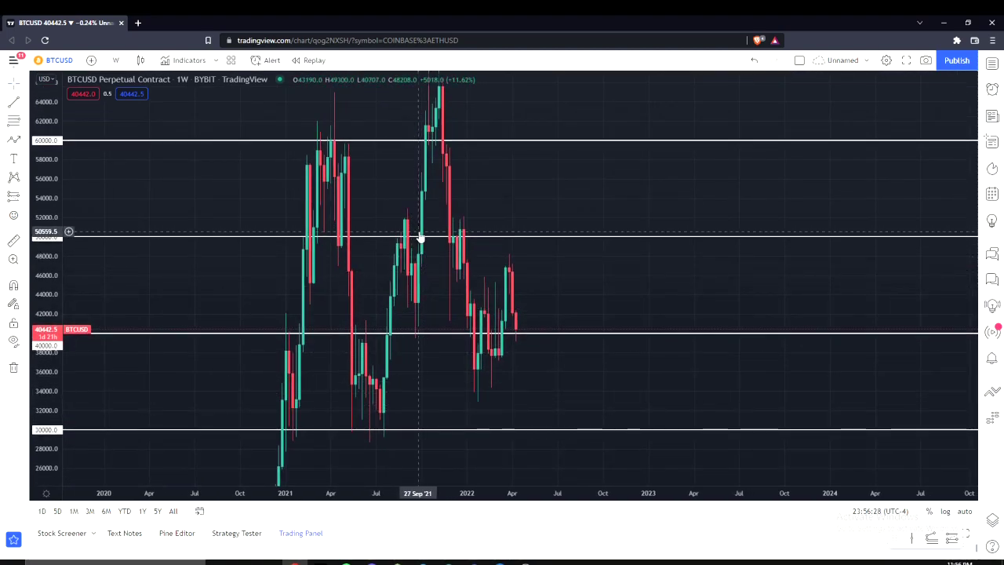
{"action": "left_click_drag", "start_coordinate": [446, 374], "coordinate": [437, 273]}
{"action": "scroll", "coordinate": [459, 295], "scroll_direction": "up", "scroll_amount": 2}
{"action": "left_click_drag", "start_coordinate": [479, 316], "coordinate": [540, 388]}
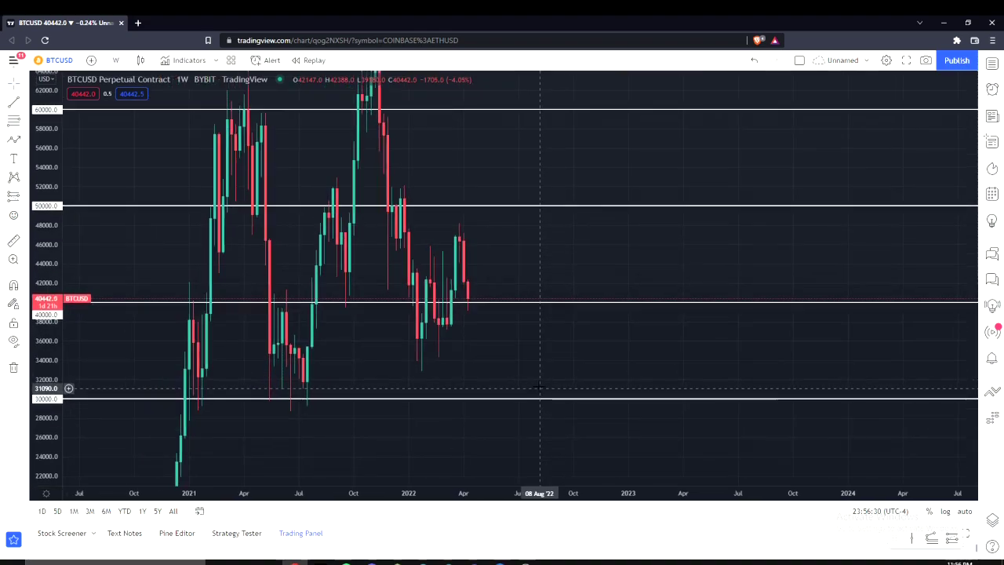
{"action": "left_click_drag", "start_coordinate": [504, 351], "coordinate": [560, 332]}
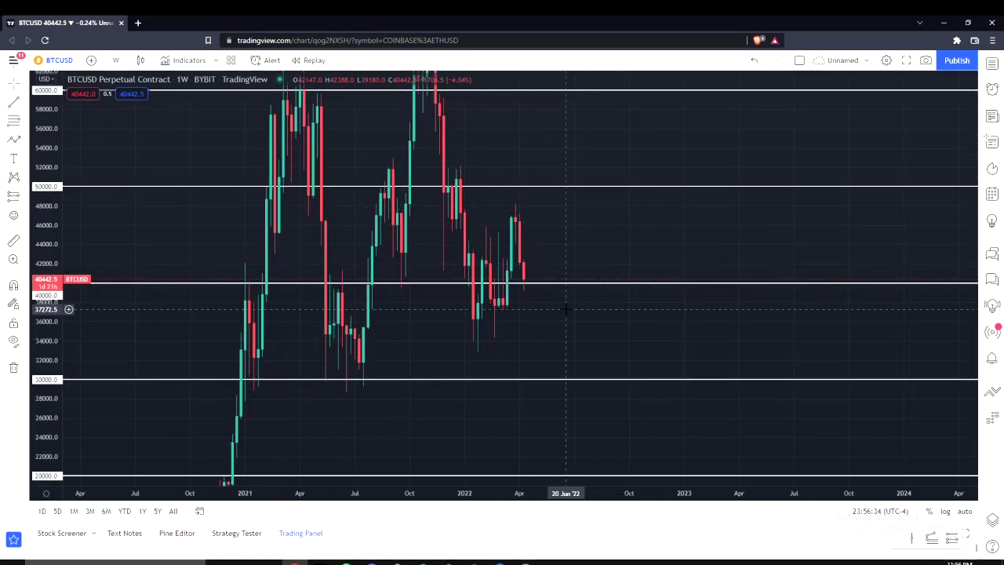
{"action": "left_click_drag", "start_coordinate": [592, 317], "coordinate": [585, 307]}
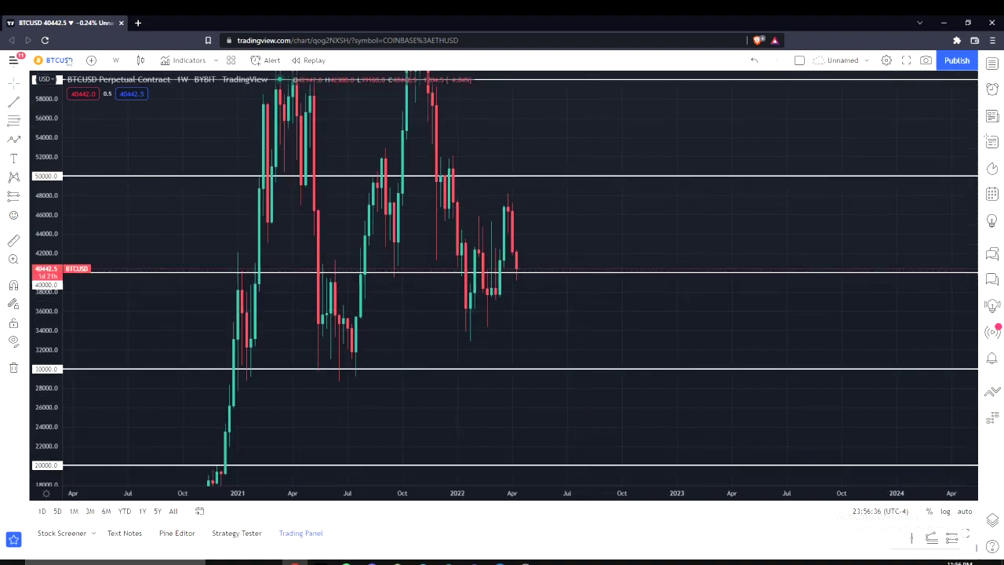
Step: Change the chart symbol to ETHBTC on Binance and scale the weekly candles around the marked zones from 2021 to 2022
{"action": "left_click", "coordinate": [58, 61]}
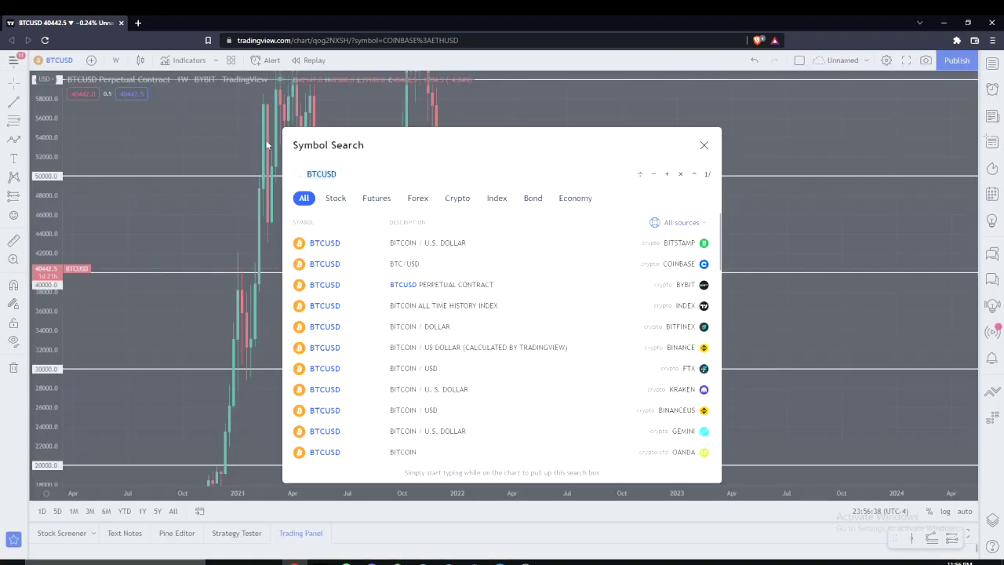
{"action": "type", "text": "ETHBTC"}
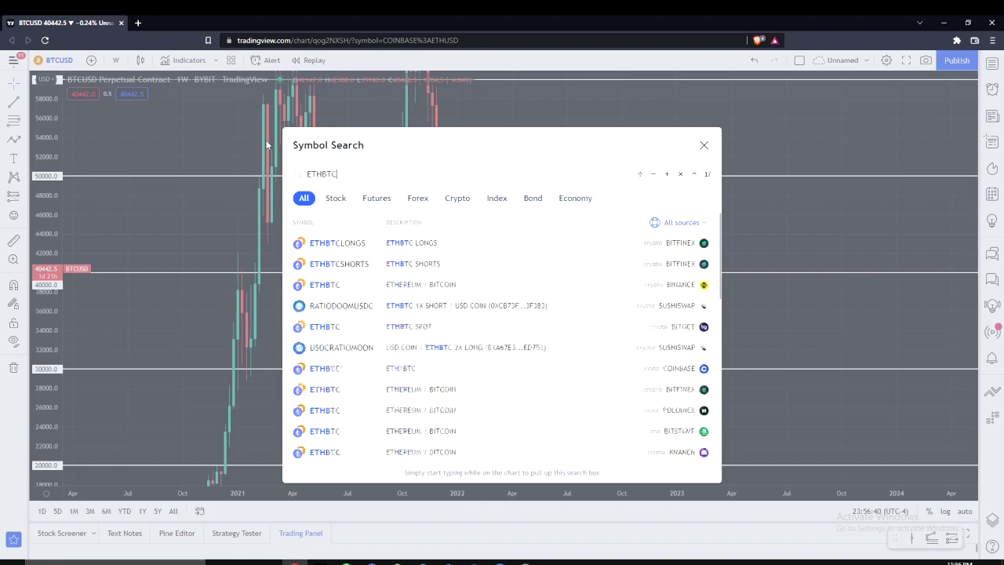
{"action": "key", "text": "Return"}
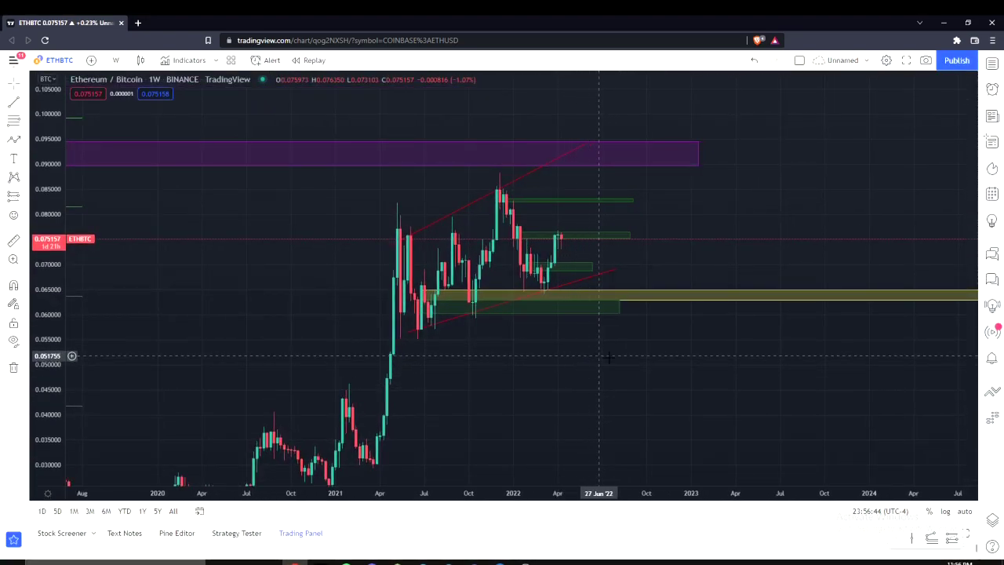
{"action": "scroll", "coordinate": [618, 373], "scroll_direction": "up", "scroll_amount": 2}
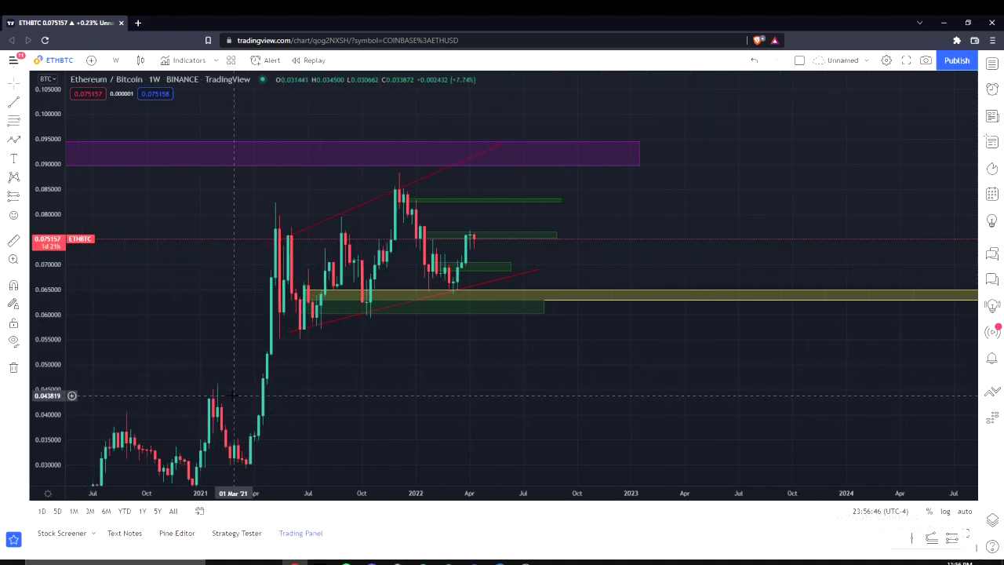
{"action": "left_click_drag", "start_coordinate": [36, 399], "coordinate": [37, 203]}
{"action": "scroll", "coordinate": [719, 424], "scroll_direction": "down", "scroll_amount": 3}
{"action": "left_click_drag", "start_coordinate": [721, 431], "coordinate": [590, 466]}
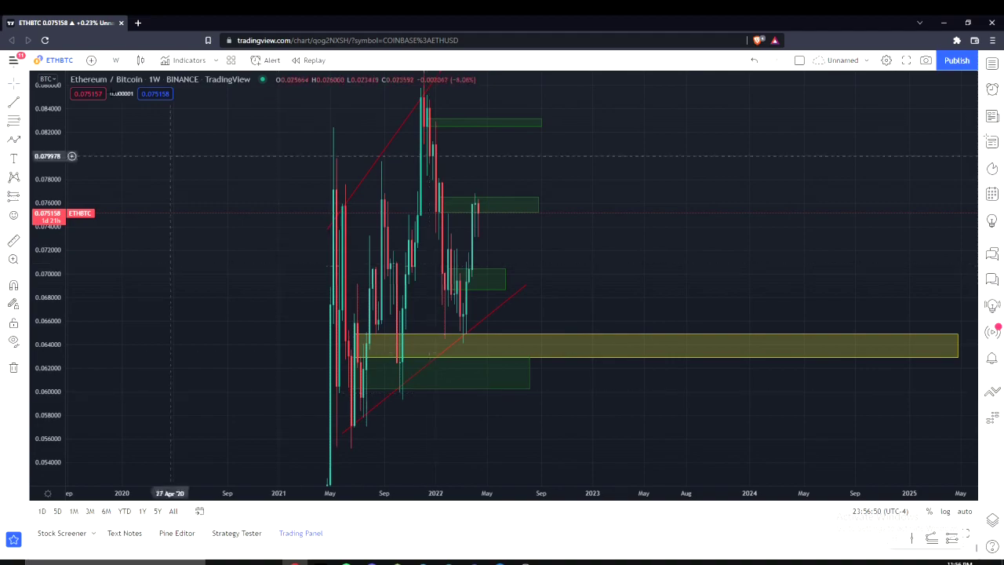
Step: Switch the ETHBTC chart to the 1 month interval and fit the 2016 to 2022 candles with the Fibonacci levels in view
{"action": "left_click", "coordinate": [115, 59]}
{"action": "left_click", "coordinate": [127, 440]}
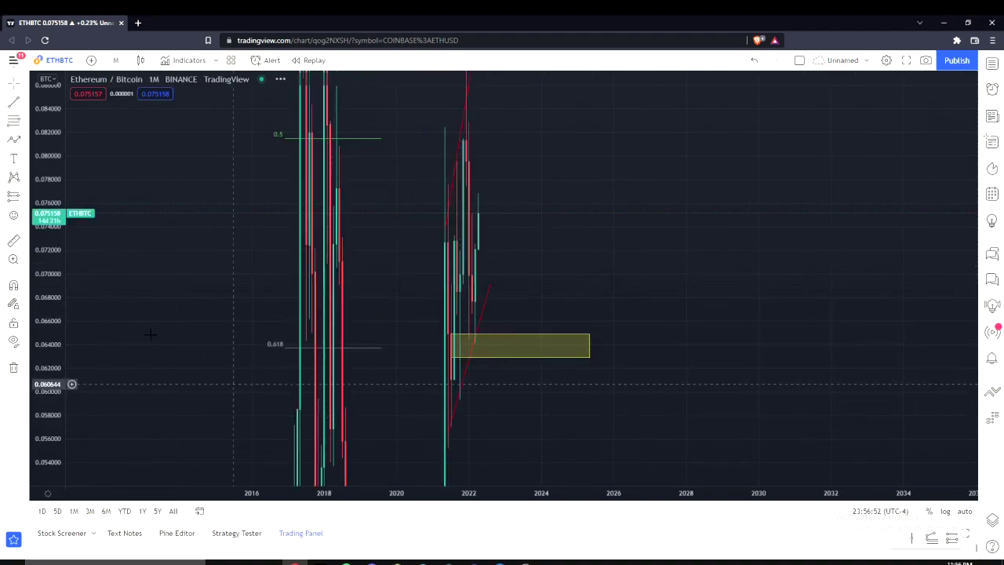
{"action": "scroll", "coordinate": [513, 337], "scroll_direction": "up", "scroll_amount": 4}
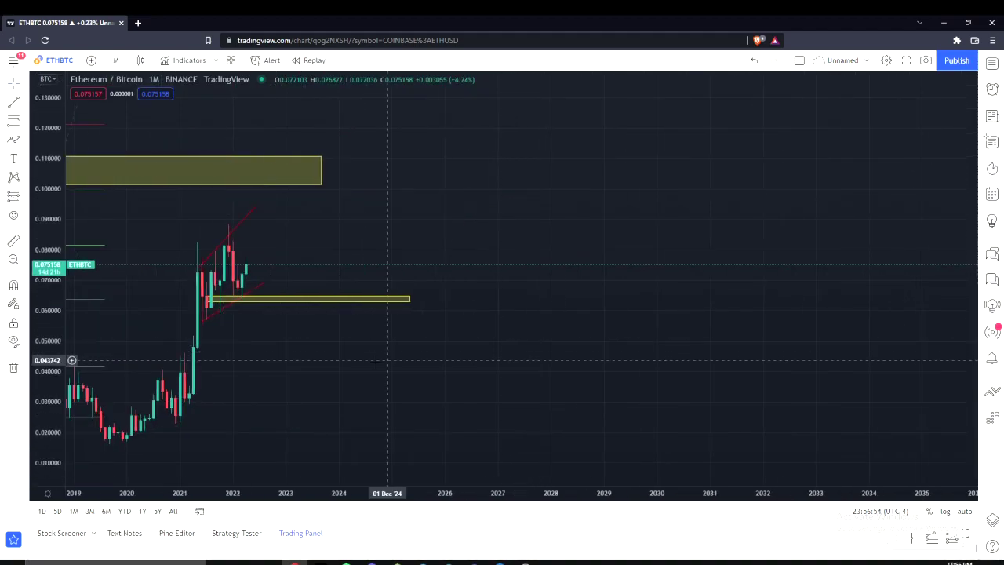
{"action": "left_click_drag", "start_coordinate": [274, 377], "coordinate": [498, 421]}
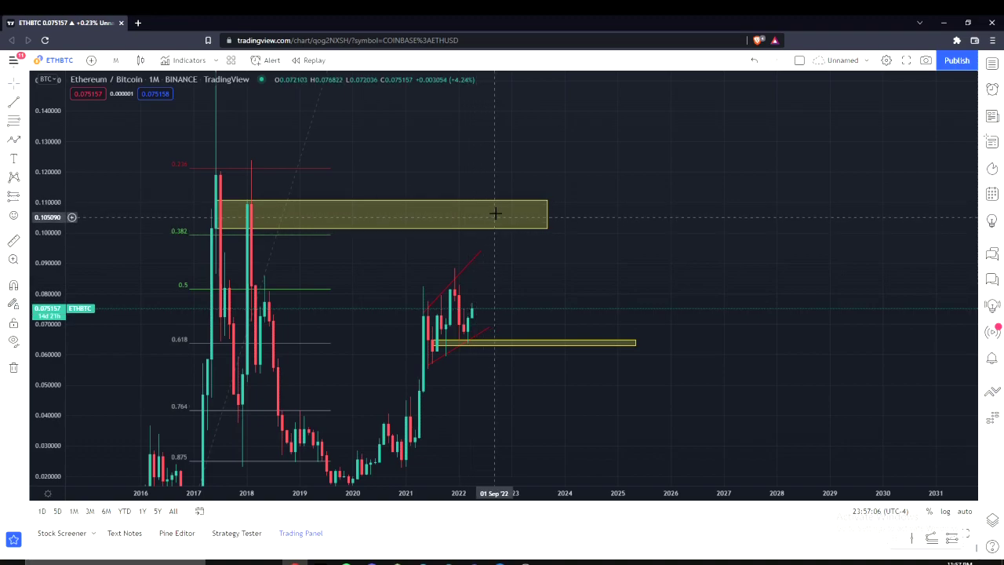
{"action": "left_click", "coordinate": [511, 234]}
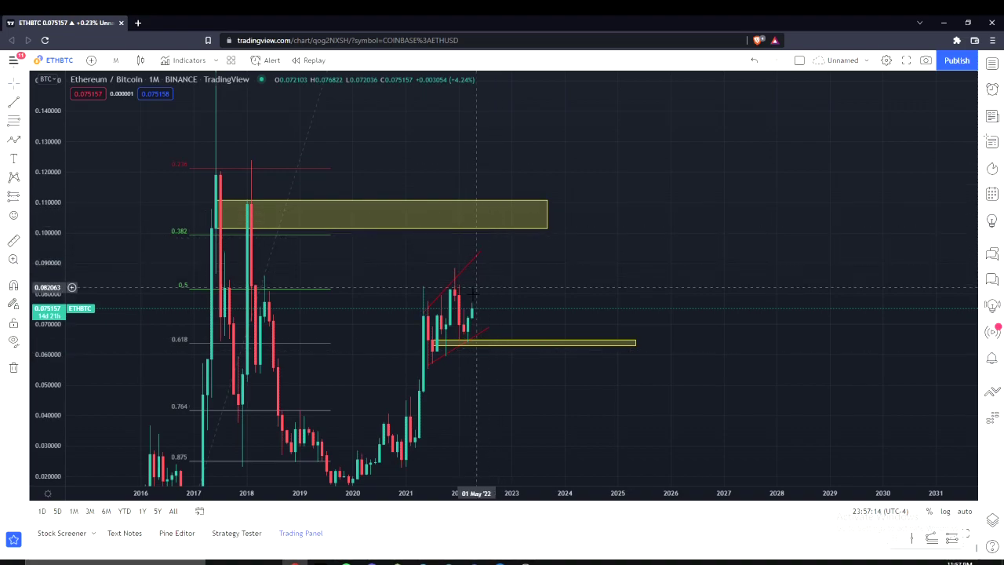
{"action": "left_click_drag", "start_coordinate": [61, 240], "coordinate": [61, 301]}
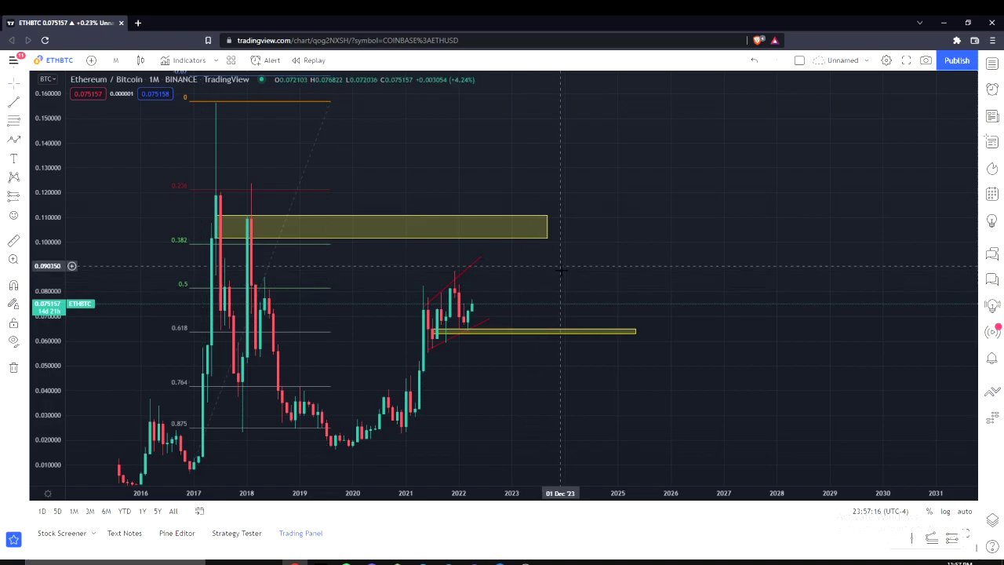
{"action": "left_click_drag", "start_coordinate": [560, 266], "coordinate": [565, 302]}
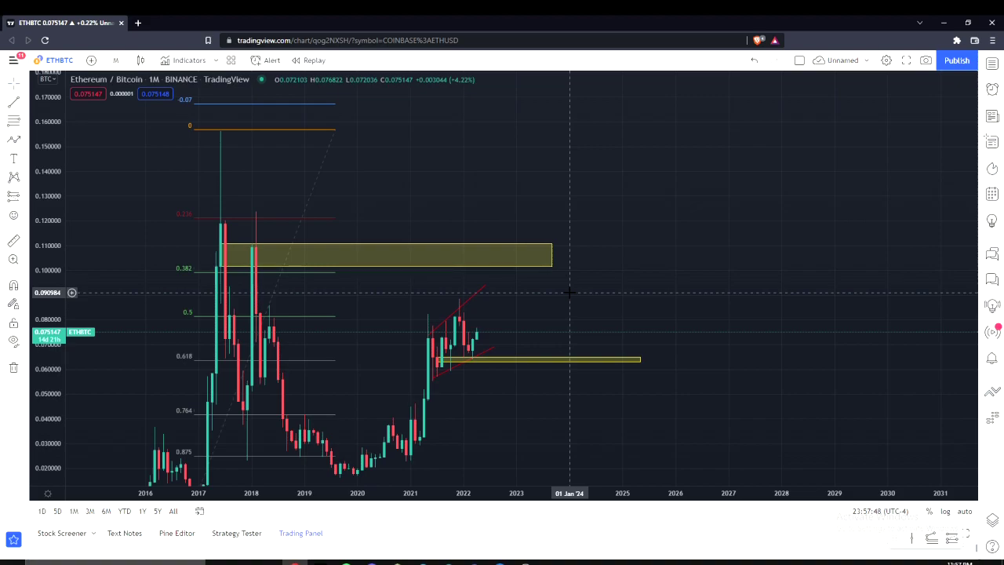
Step: Examine the monthly ETHBTC structure between the two yellow zones, comparing the 2021 to 2022 rising channel with the 2017 to 2018 highs
{"action": "scroll", "coordinate": [595, 276], "scroll_direction": "down", "scroll_amount": 1}
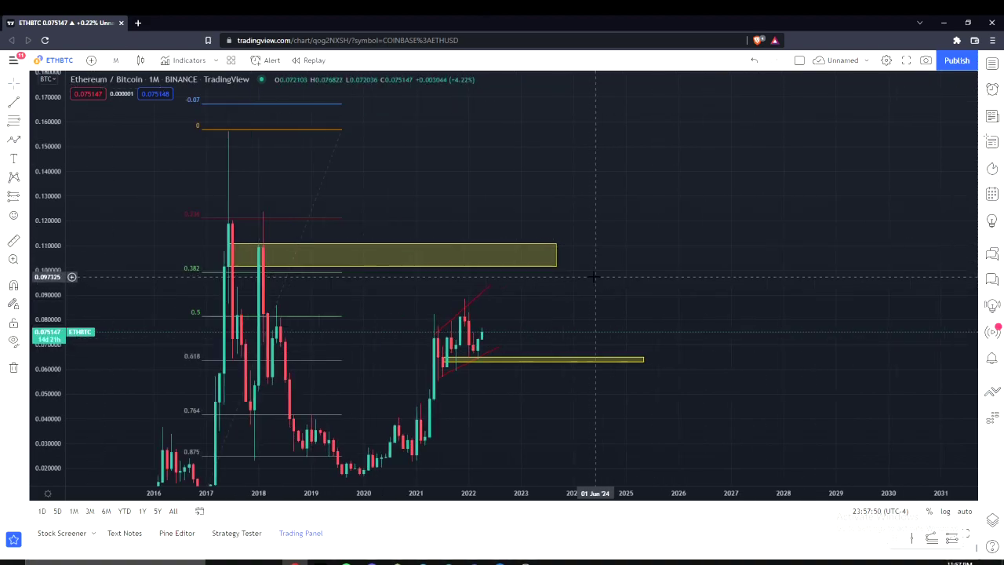
{"action": "scroll", "coordinate": [563, 303], "scroll_direction": "up", "scroll_amount": 2}
{"action": "left_click_drag", "start_coordinate": [571, 303], "coordinate": [662, 272]}
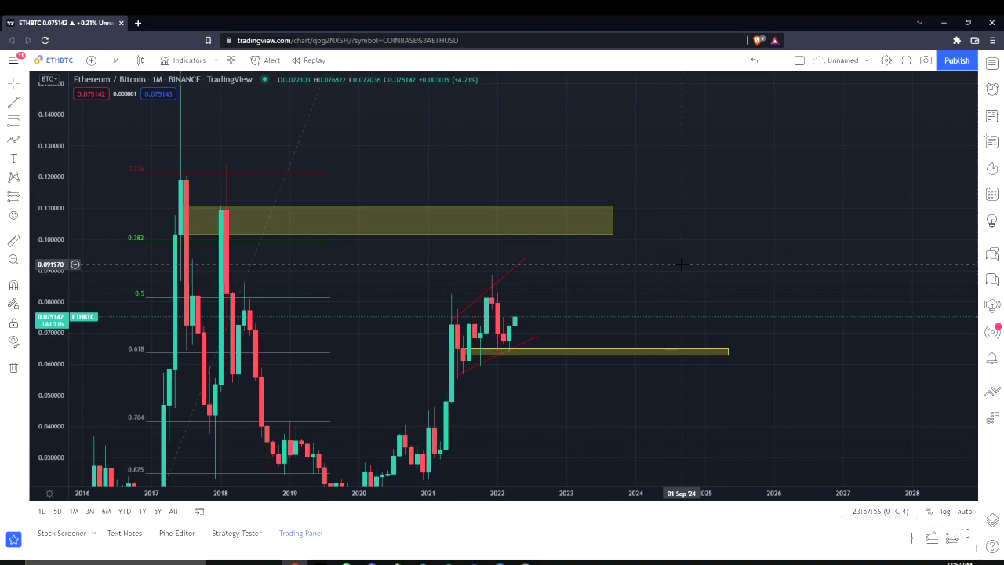
{"action": "scroll", "coordinate": [665, 293], "scroll_direction": "down", "scroll_amount": 2}
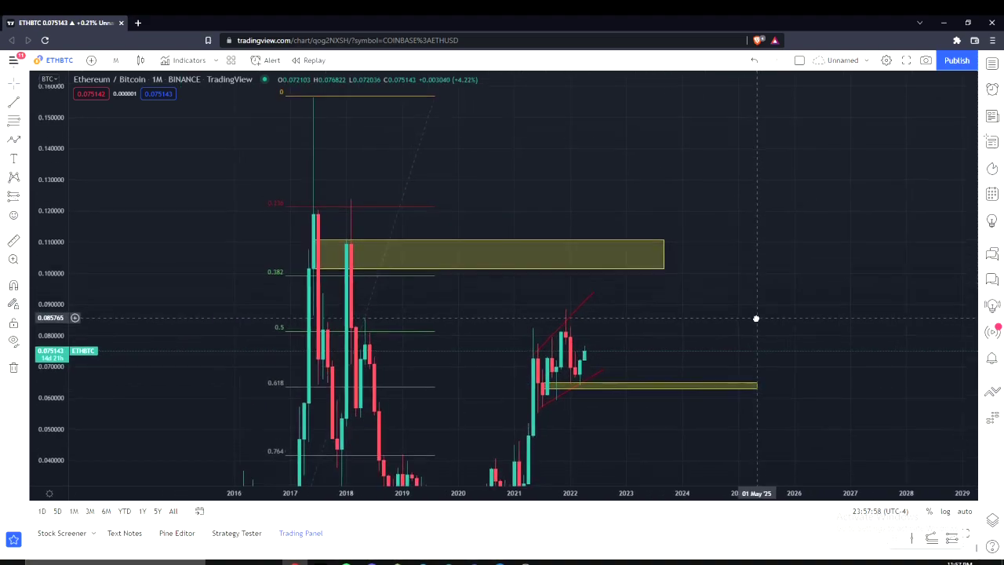
{"action": "left_click_drag", "start_coordinate": [750, 321], "coordinate": [708, 316]}
{"action": "left_click_drag", "start_coordinate": [65, 291], "coordinate": [64, 372]}
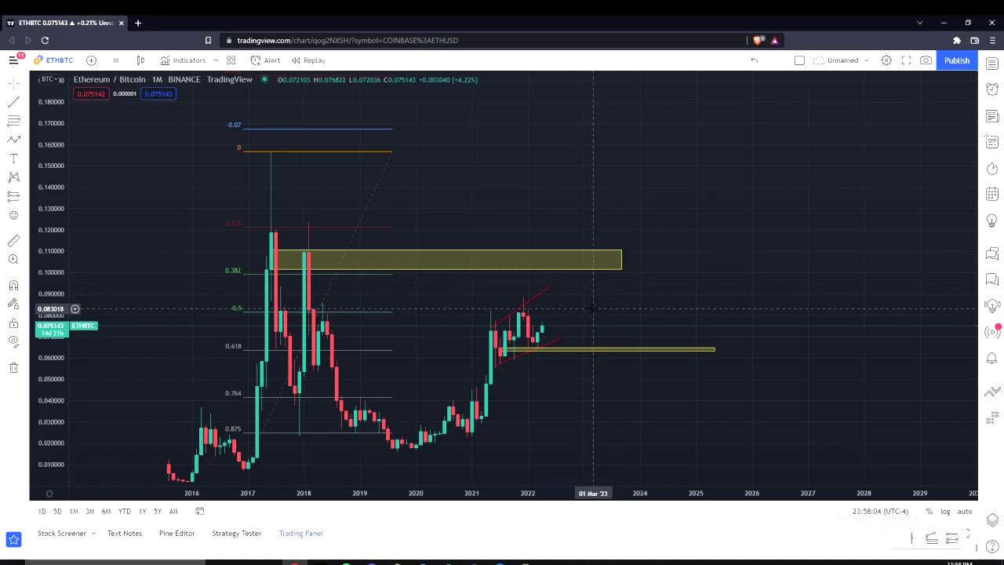
{"action": "scroll", "coordinate": [593, 308], "scroll_direction": "up", "scroll_amount": 1}
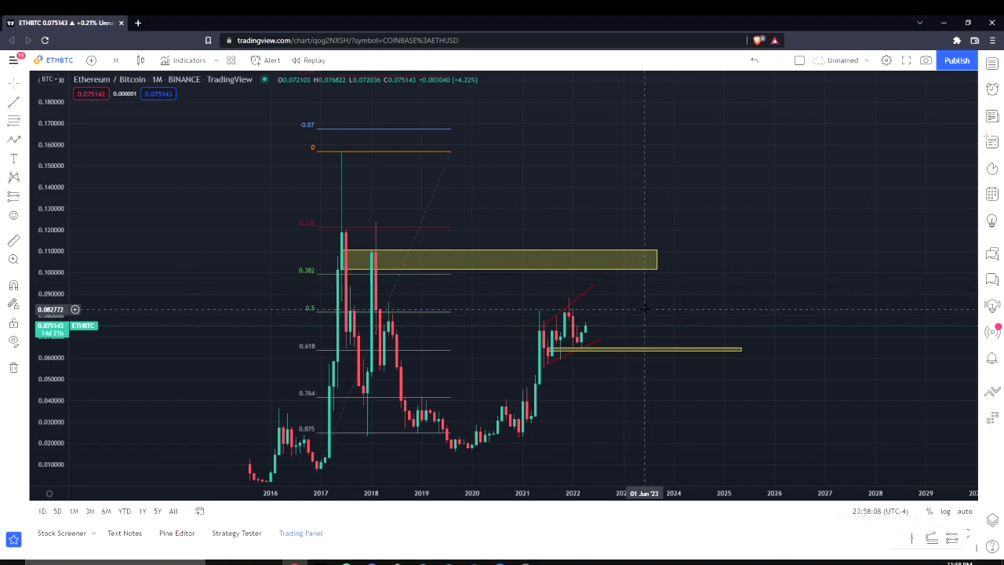
{"action": "left_click_drag", "start_coordinate": [690, 305], "coordinate": [683, 347]}
{"action": "scroll", "coordinate": [708, 335], "scroll_direction": "down", "scroll_amount": 1}
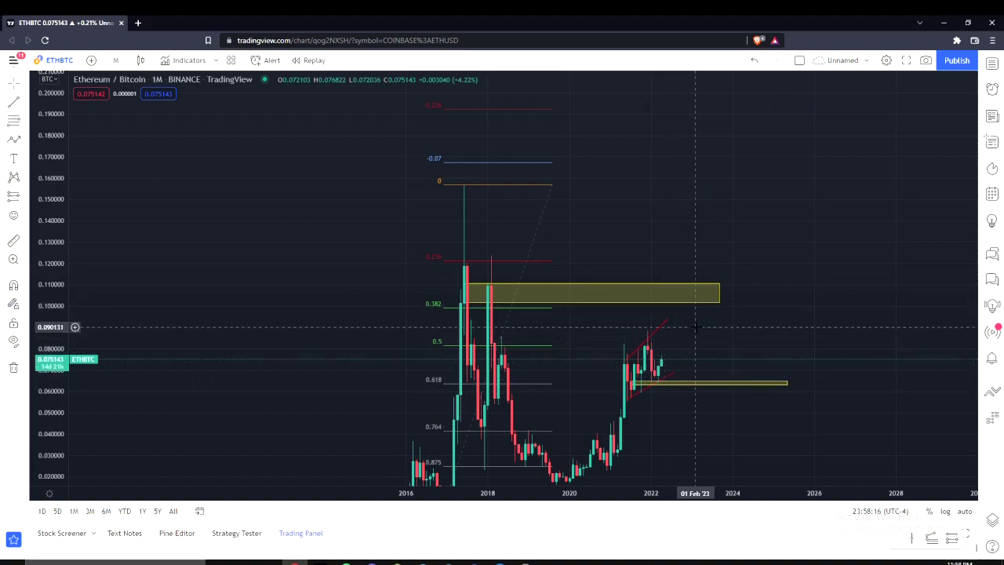
{"action": "scroll", "coordinate": [696, 327], "scroll_direction": "up", "scroll_amount": 2}
{"action": "left_click_drag", "start_coordinate": [630, 330], "coordinate": [661, 270]}
{"action": "scroll", "coordinate": [653, 298], "scroll_direction": "up", "scroll_amount": 1}
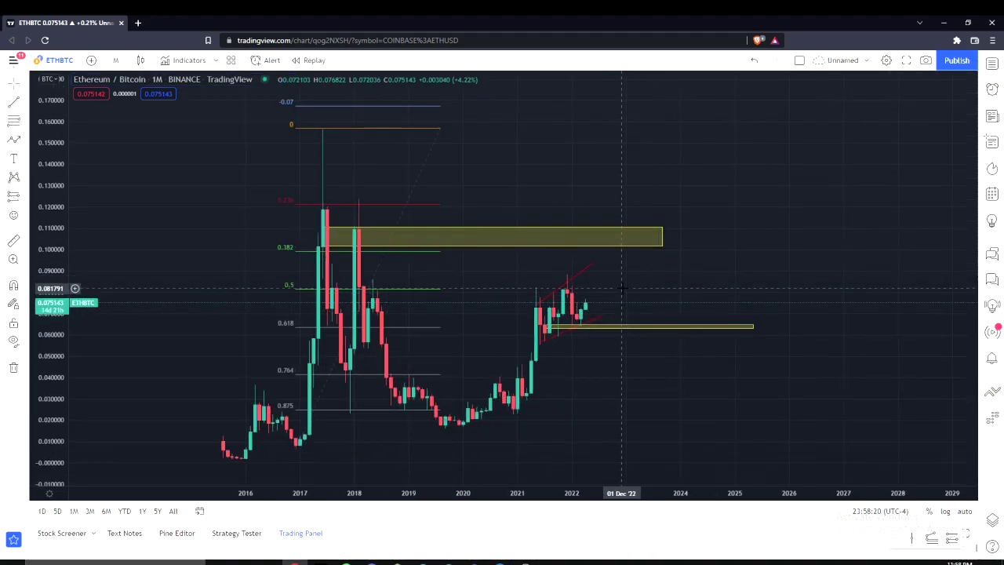
{"action": "left_click", "coordinate": [638, 326]}
{"action": "left_click", "coordinate": [631, 342]}
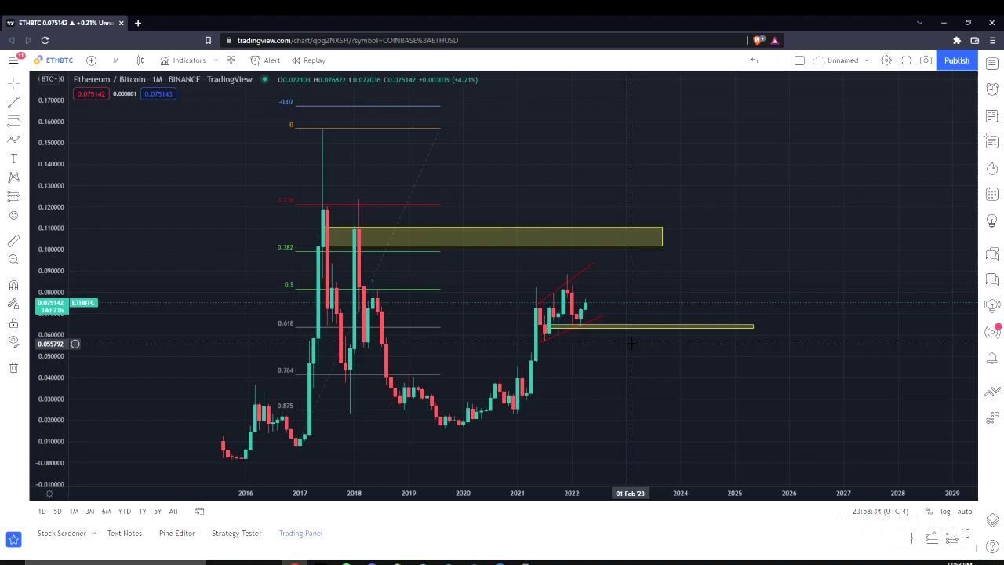
Step: Switch the ETHBTC chart to the 1 week interval and enlarge the 2021 to 2022 candles between the yellow and purple zones
{"action": "left_click", "coordinate": [118, 60]}
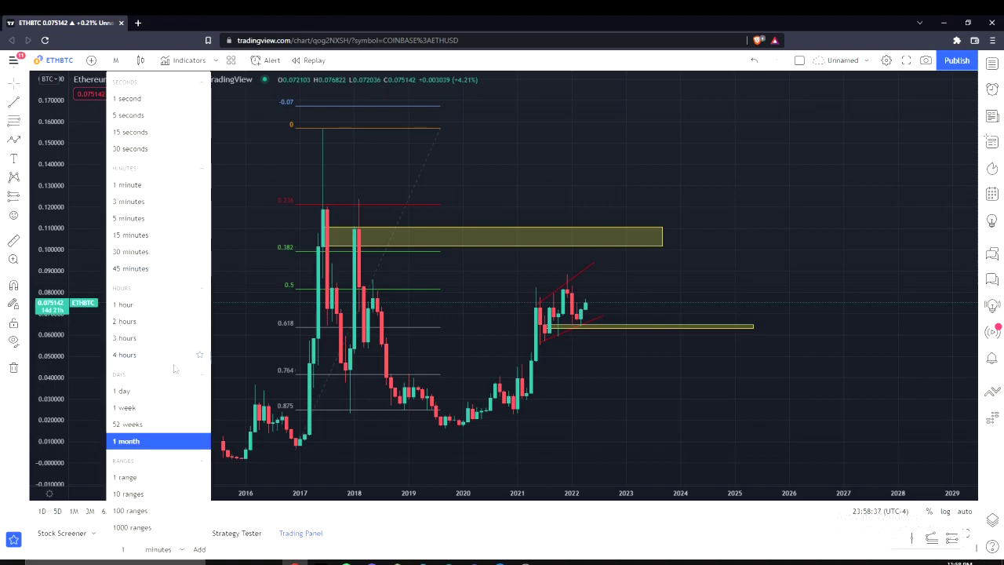
{"action": "left_click", "coordinate": [159, 412]}
{"action": "scroll", "coordinate": [513, 363], "scroll_direction": "down", "scroll_amount": 3}
{"action": "scroll", "coordinate": [632, 368], "scroll_direction": "up", "scroll_amount": 3}
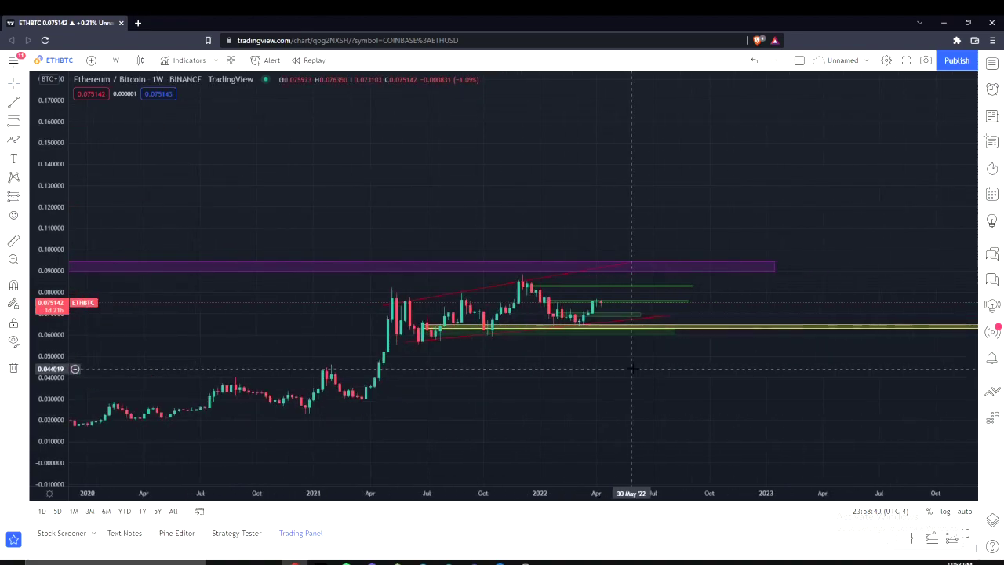
{"action": "left_click_drag", "start_coordinate": [632, 367], "coordinate": [488, 424]}
{"action": "scroll", "coordinate": [488, 424], "scroll_direction": "up", "scroll_amount": 1}
{"action": "left_click_drag", "start_coordinate": [49, 423], "coordinate": [63, 217]}
{"action": "left_click_drag", "start_coordinate": [406, 377], "coordinate": [481, 164]}
{"action": "scroll", "coordinate": [509, 402], "scroll_direction": "up", "scroll_amount": 1}
{"action": "left_click_drag", "start_coordinate": [435, 416], "coordinate": [457, 410]}
{"action": "scroll", "coordinate": [443, 406], "scroll_direction": "up", "scroll_amount": 1}
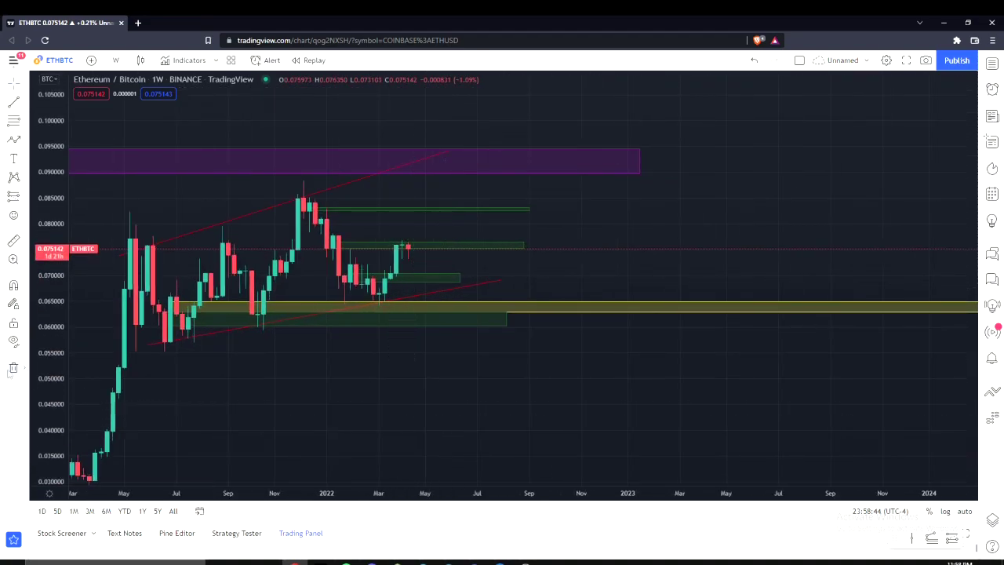
Step: Examine the weekly ETHBTC swings inside the red rising channel from April 2021 to April 2022, including the yellow and green support zones
{"action": "left_click_drag", "start_coordinate": [66, 395], "coordinate": [56, 244]}
{"action": "scroll", "coordinate": [675, 446], "scroll_direction": "down", "scroll_amount": 2}
{"action": "left_click_drag", "start_coordinate": [659, 427], "coordinate": [595, 478]}
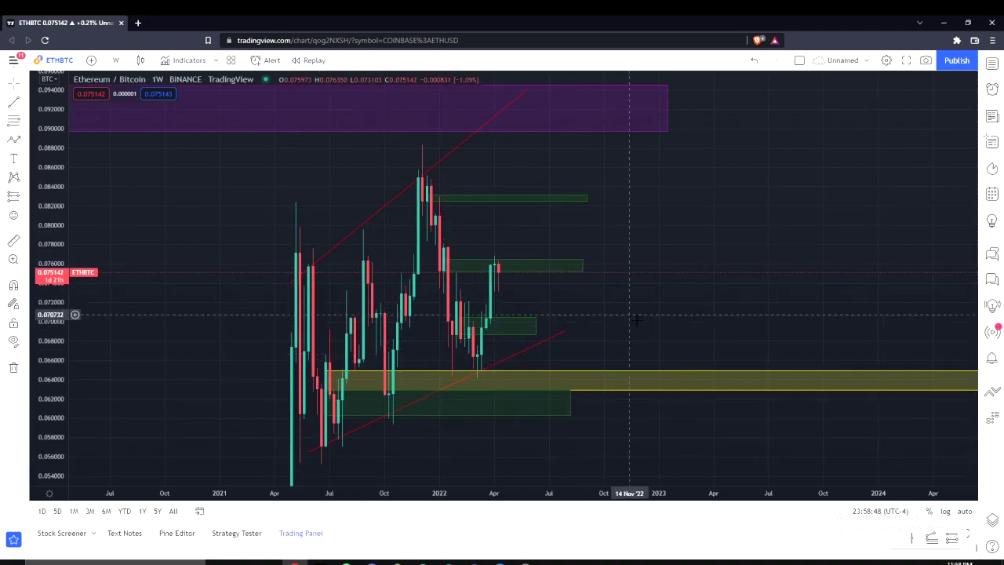
{"action": "left_click_drag", "start_coordinate": [658, 334], "coordinate": [702, 311]}
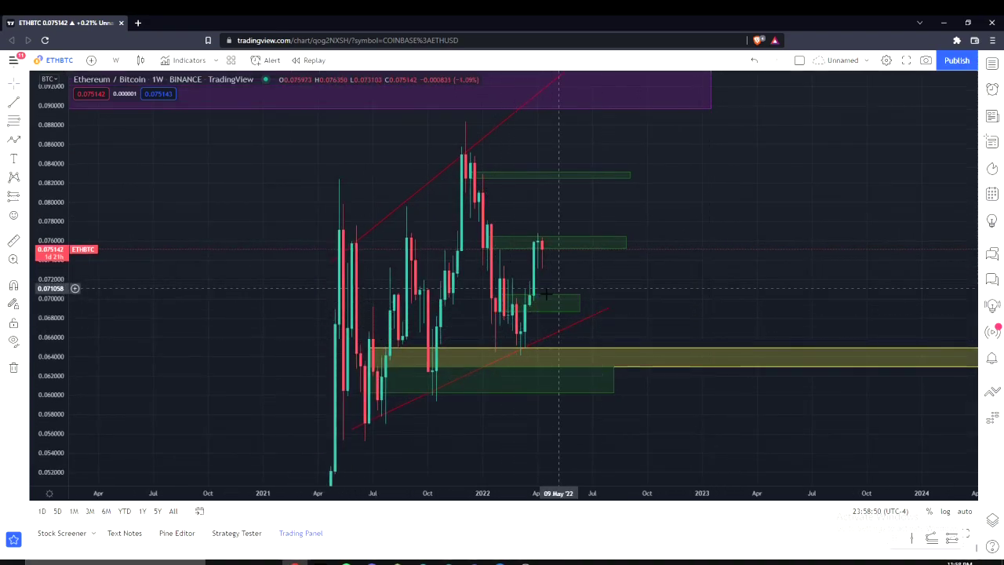
{"action": "scroll", "coordinate": [549, 337], "scroll_direction": "up", "scroll_amount": 2}
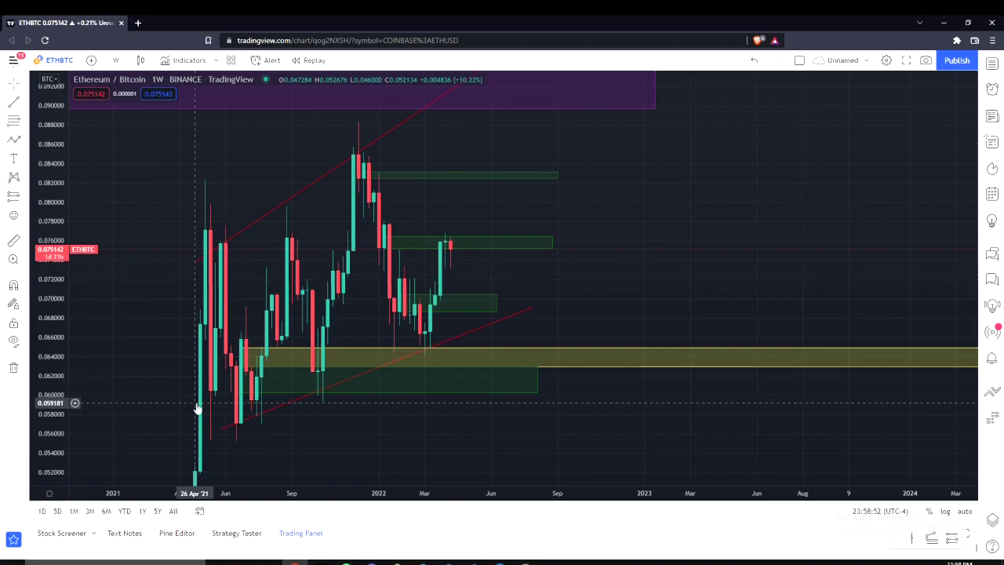
{"action": "left_click_drag", "start_coordinate": [163, 423], "coordinate": [245, 228]}
{"action": "scroll", "coordinate": [283, 243], "scroll_direction": "down", "scroll_amount": 3}
{"action": "left_click_drag", "start_coordinate": [384, 298], "coordinate": [279, 279]}
{"action": "left_click_drag", "start_coordinate": [478, 270], "coordinate": [614, 442]}
{"action": "scroll", "coordinate": [471, 417], "scroll_direction": "up", "scroll_amount": 2}
{"action": "scroll", "coordinate": [614, 441], "scroll_direction": "up", "scroll_amount": 1}
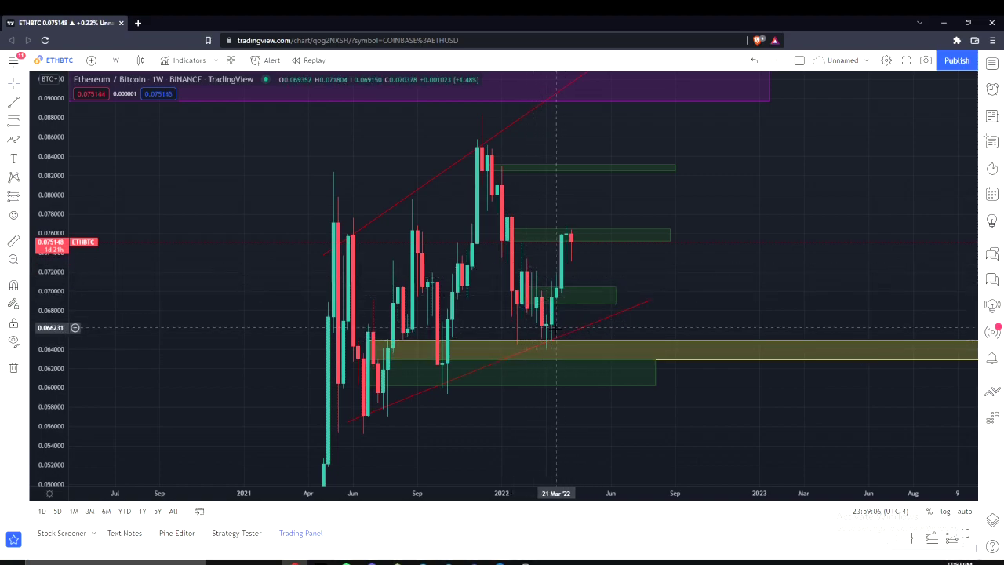
{"action": "scroll", "coordinate": [561, 377], "scroll_direction": "up", "scroll_amount": 3}
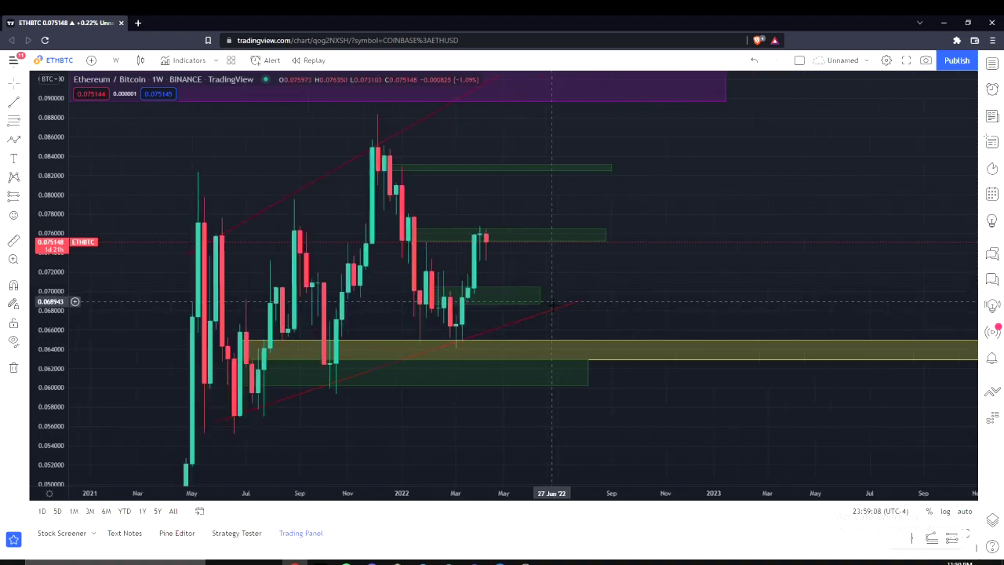
{"action": "scroll", "coordinate": [575, 421], "scroll_direction": "up", "scroll_amount": 2}
{"action": "left_click_drag", "start_coordinate": [463, 418], "coordinate": [515, 439]}
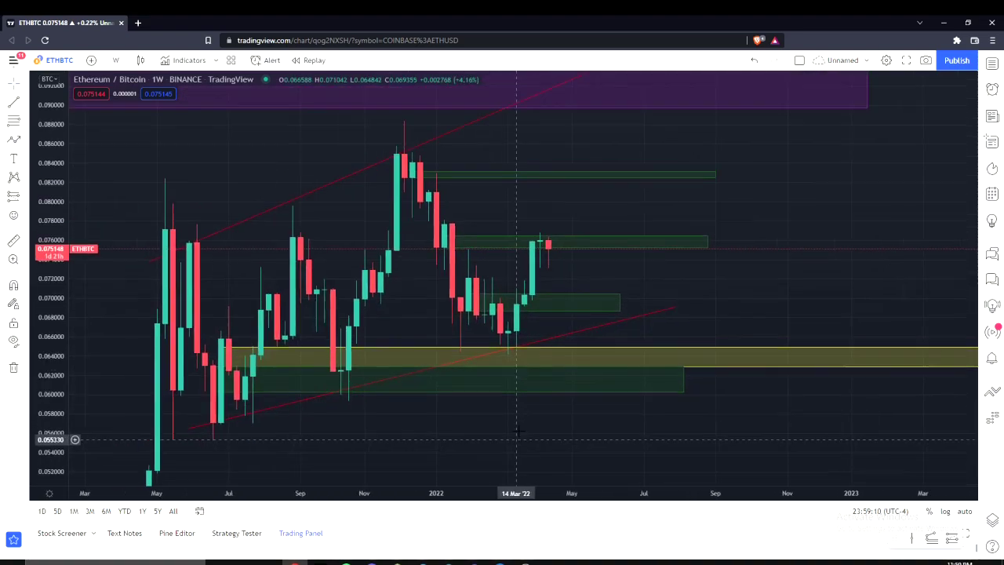
{"action": "left_click", "coordinate": [15, 143]}
{"action": "left_click", "coordinate": [412, 149]}
{"action": "left_click", "coordinate": [507, 345]}
{"action": "key", "text": "Escape"}
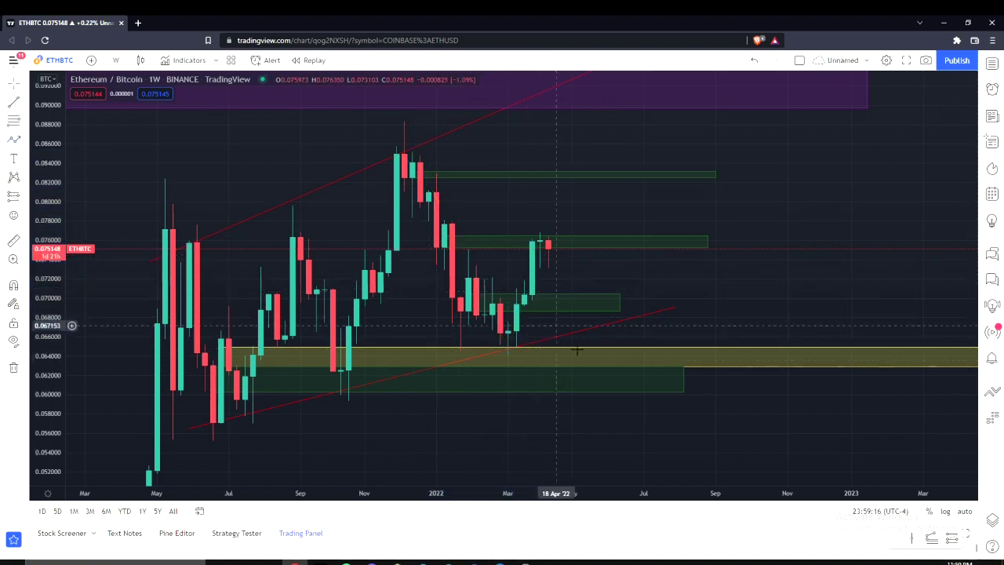
Step: Delete the green zone around 0.070000 beside the early 2022 weekly candles
{"action": "scroll", "coordinate": [520, 338], "scroll_direction": "up", "scroll_amount": 1}
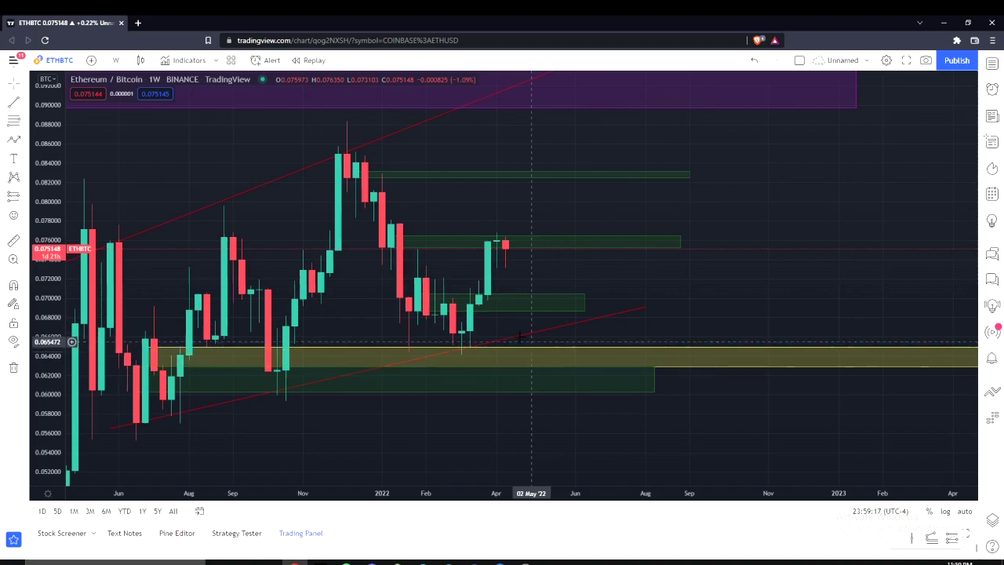
{"action": "left_click", "coordinate": [583, 303]}
{"action": "key", "text": "Delete"}
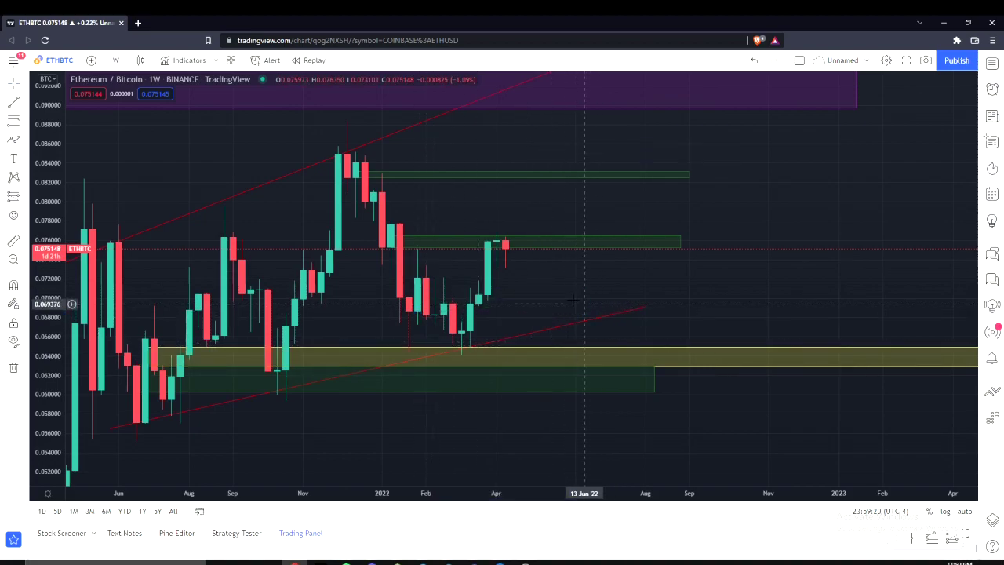
Step: Examine the latest weekly candles against the green zone around 0.076000 and the channel lines
{"action": "scroll", "coordinate": [583, 301], "scroll_direction": "left", "scroll_amount": 3}
{"action": "left_click", "coordinate": [588, 253]}
{"action": "left_click", "coordinate": [555, 264]}
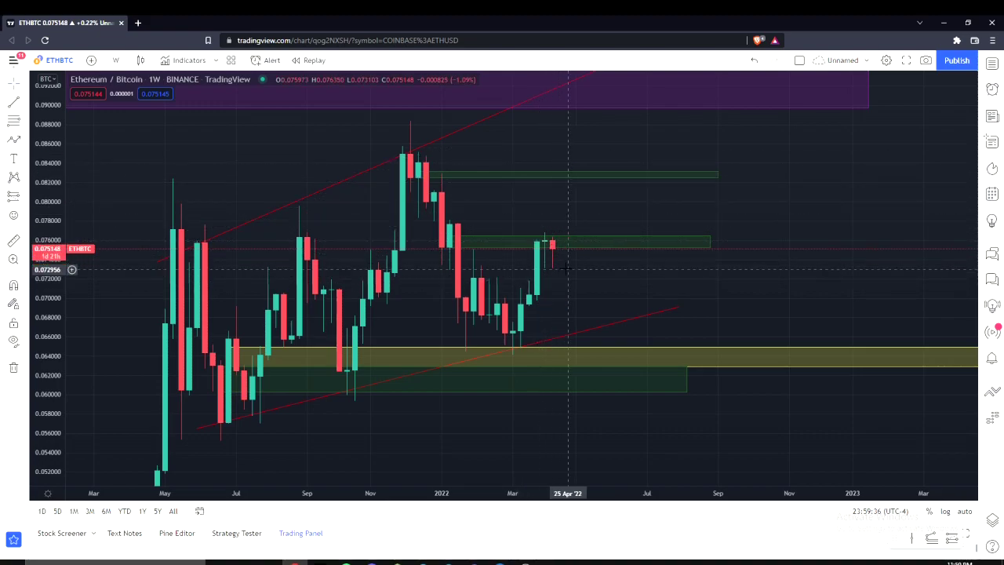
{"action": "scroll", "coordinate": [569, 301], "scroll_direction": "up", "scroll_amount": 1}
{"action": "left_click_drag", "start_coordinate": [591, 284], "coordinate": [566, 325]}
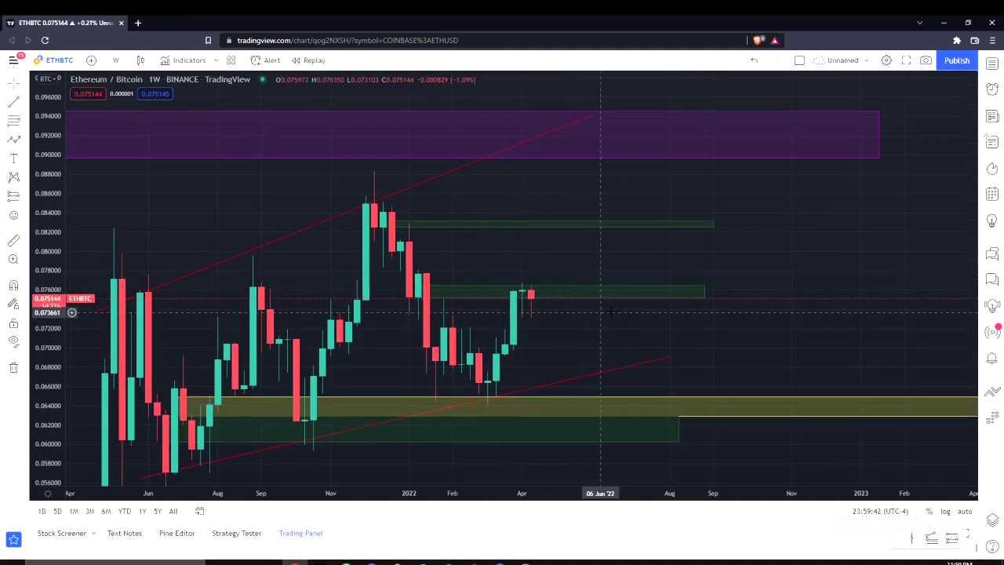
{"action": "left_click_drag", "start_coordinate": [557, 299], "coordinate": [459, 251]}
Step: Switch the ETHBTC chart to the 1 day interval and scale the March to April 2022 candles above the yellow zone
{"action": "left_click", "coordinate": [117, 61]}
{"action": "left_click", "coordinate": [122, 390]}
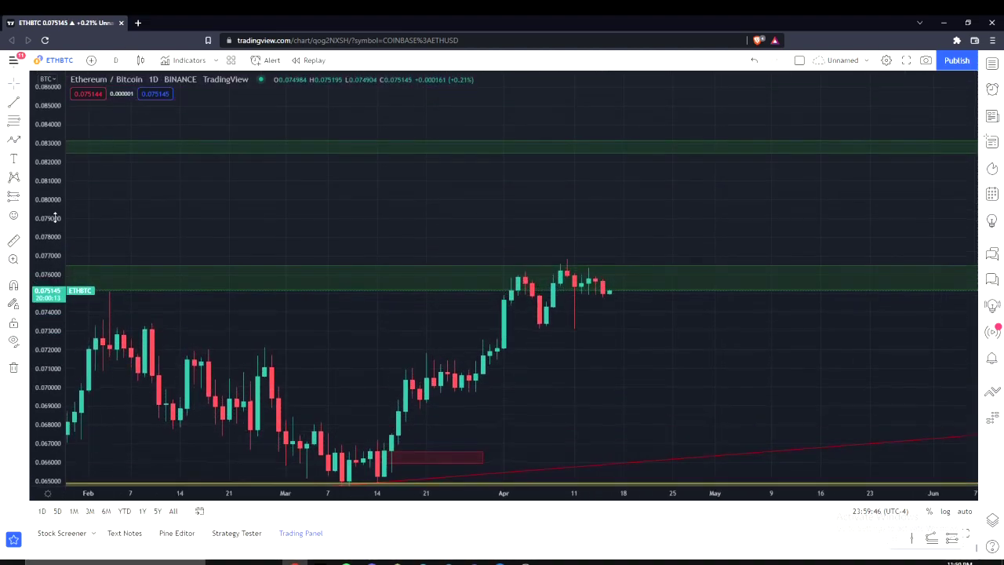
{"action": "left_click_drag", "start_coordinate": [55, 216], "coordinate": [54, 214]}
{"action": "left_click_drag", "start_coordinate": [589, 397], "coordinate": [650, 278]}
{"action": "scroll", "coordinate": [649, 277], "scroll_direction": "up", "scroll_amount": 3}
{"action": "left_click_drag", "start_coordinate": [475, 262], "coordinate": [550, 318]}
{"action": "left_click_drag", "start_coordinate": [505, 379], "coordinate": [524, 328]}
{"action": "left_click_drag", "start_coordinate": [55, 401], "coordinate": [56, 220]}
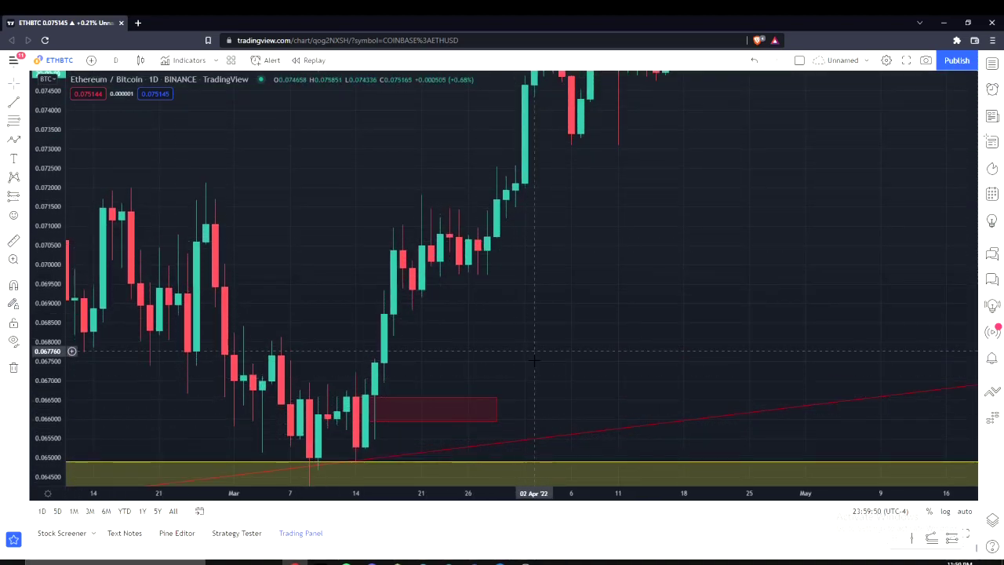
Step: Trace the green zone around 0.076000 back to the January 2022 daily candles and compare them with the April candles
{"action": "left_click_drag", "start_coordinate": [526, 347], "coordinate": [576, 403]}
{"action": "scroll", "coordinate": [697, 403], "scroll_direction": "down", "scroll_amount": 3}
{"action": "left_click_drag", "start_coordinate": [749, 376], "coordinate": [653, 259]}
{"action": "scroll", "coordinate": [654, 260], "scroll_direction": "down", "scroll_amount": 3}
{"action": "left_click_drag", "start_coordinate": [843, 282], "coordinate": [805, 141]}
{"action": "left_click_drag", "start_coordinate": [746, 95], "coordinate": [740, 366]}
{"action": "scroll", "coordinate": [740, 367], "scroll_direction": "up", "scroll_amount": 5}
{"action": "left_click_drag", "start_coordinate": [614, 374], "coordinate": [724, 403]}
{"action": "scroll", "coordinate": [724, 403], "scroll_direction": "up", "scroll_amount": 2}
{"action": "left_click_drag", "start_coordinate": [657, 377], "coordinate": [885, 372]}
{"action": "scroll", "coordinate": [885, 376], "scroll_direction": "down", "scroll_amount": 5}
{"action": "scroll", "coordinate": [474, 240], "scroll_direction": "up", "scroll_amount": 1}
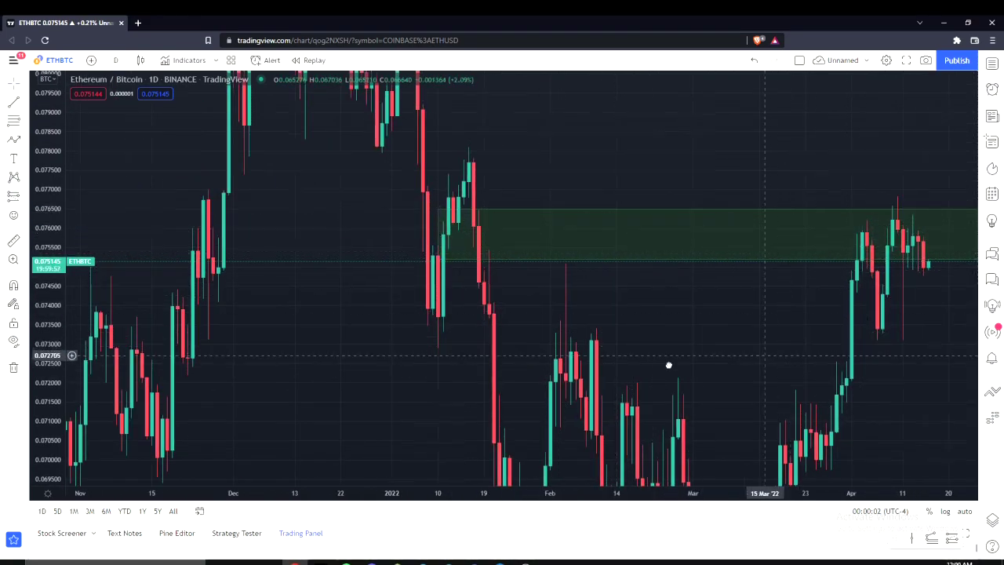
{"action": "left_click_drag", "start_coordinate": [734, 360], "coordinate": [521, 371]}
{"action": "scroll", "coordinate": [575, 353], "scroll_direction": "up", "scroll_amount": 1}
{"action": "left_click_drag", "start_coordinate": [372, 352], "coordinate": [591, 354]}
{"action": "scroll", "coordinate": [833, 387], "scroll_direction": "up", "scroll_amount": 1}
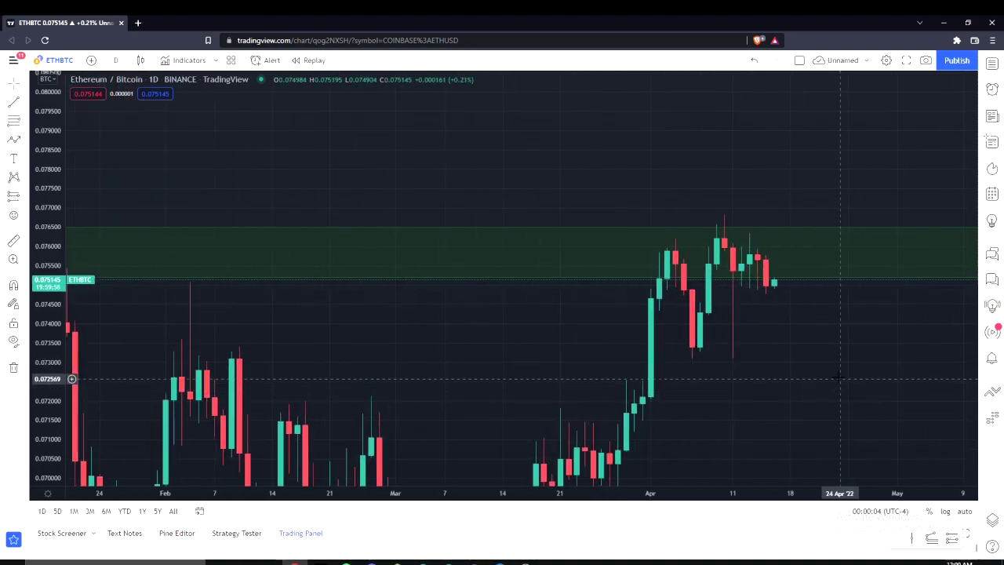
Step: Examine the April 2022 daily candles at the green zone and their lows around 0.073000
{"action": "scroll", "coordinate": [751, 345], "scroll_direction": "up", "scroll_amount": 2}
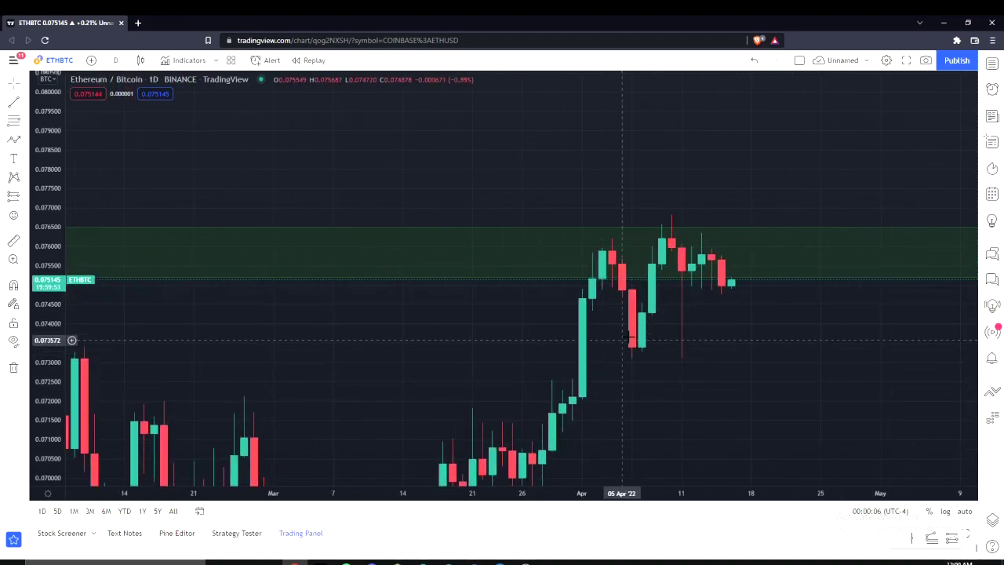
{"action": "scroll", "coordinate": [753, 347], "scroll_direction": "down", "scroll_amount": 6}
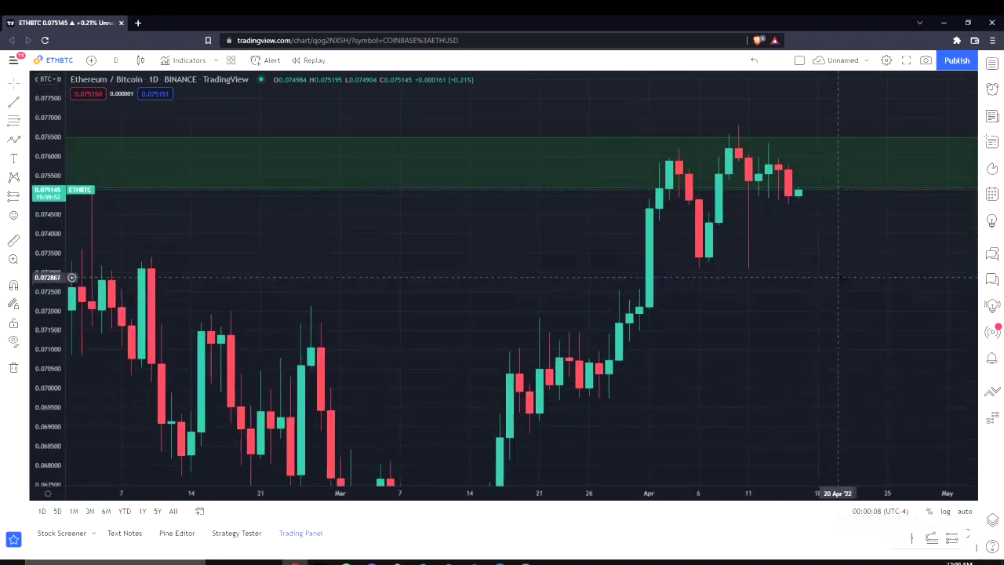
{"action": "left_click_drag", "start_coordinate": [834, 342], "coordinate": [686, 373]}
{"action": "left_click_drag", "start_coordinate": [682, 317], "coordinate": [623, 375]}
{"action": "scroll", "coordinate": [650, 329], "scroll_direction": "up", "scroll_amount": 2}
{"action": "scroll", "coordinate": [663, 332], "scroll_direction": "down", "scroll_amount": 1}
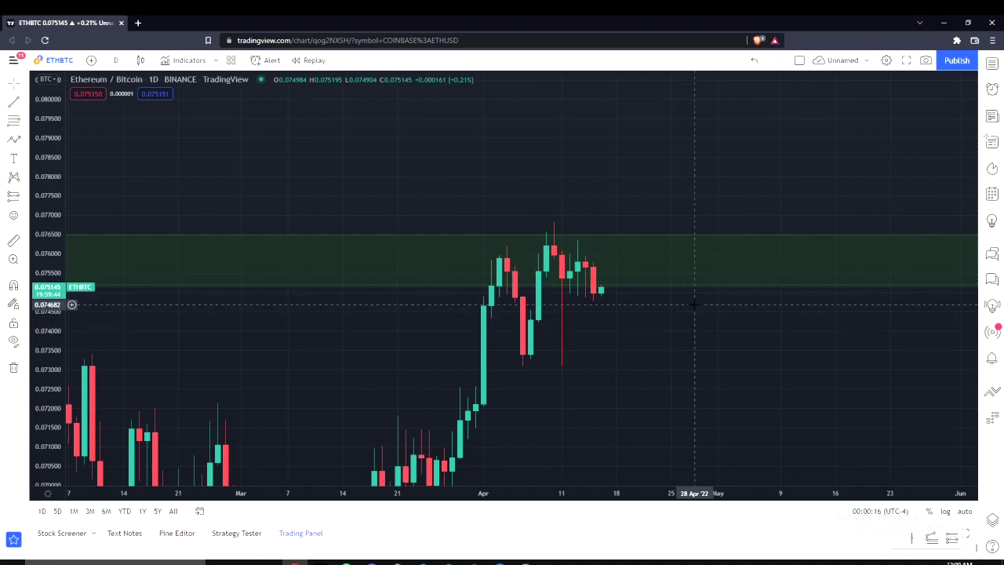
{"action": "scroll", "coordinate": [632, 366], "scroll_direction": "up", "scroll_amount": 1}
{"action": "scroll", "coordinate": [667, 375], "scroll_direction": "down", "scroll_amount": 3}
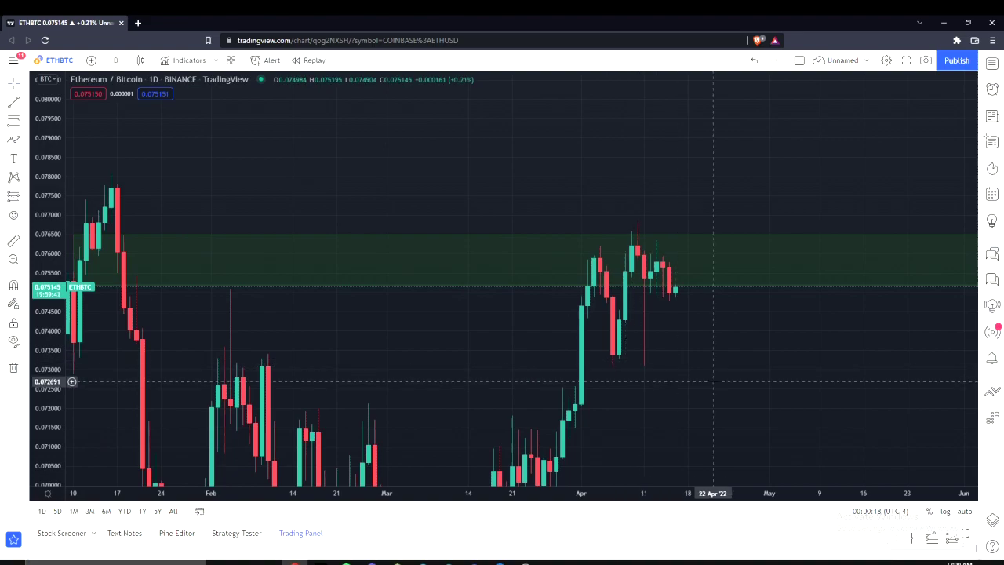
{"action": "left_click_drag", "start_coordinate": [677, 397], "coordinate": [609, 463]}
{"action": "scroll", "coordinate": [650, 452], "scroll_direction": "down", "scroll_amount": 2}
{"action": "left_click_drag", "start_coordinate": [764, 401], "coordinate": [576, 385]}
{"action": "scroll", "coordinate": [576, 385], "scroll_direction": "up", "scroll_amount": 1}
Step: Switch the ETHBTC chart to the 4 hours interval and frame the April 2022 candles around the green zone
{"action": "left_click", "coordinate": [115, 59]}
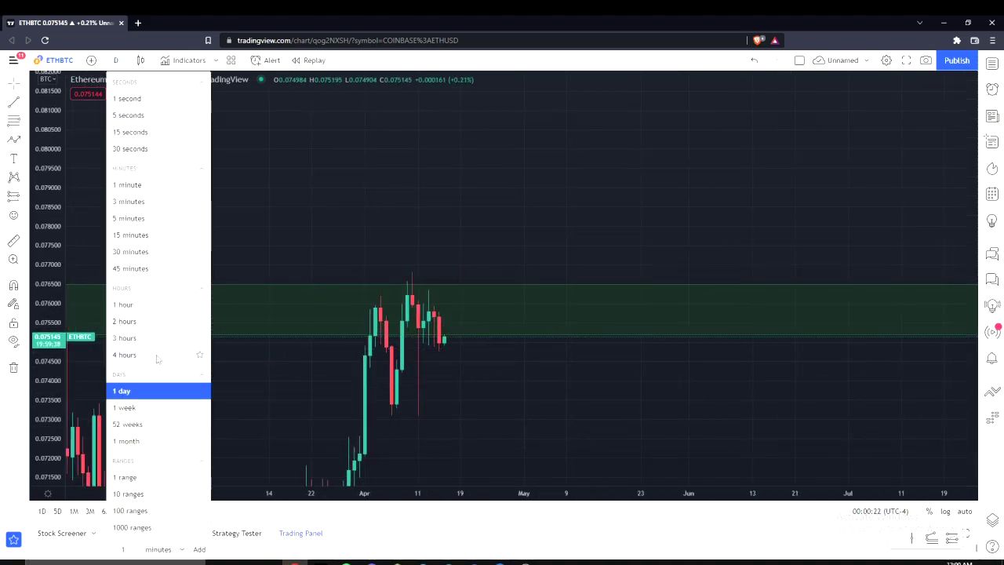
{"action": "left_click", "coordinate": [153, 357]}
{"action": "scroll", "coordinate": [583, 406], "scroll_direction": "down", "scroll_amount": 5}
{"action": "scroll", "coordinate": [583, 432], "scroll_direction": "up", "scroll_amount": 2}
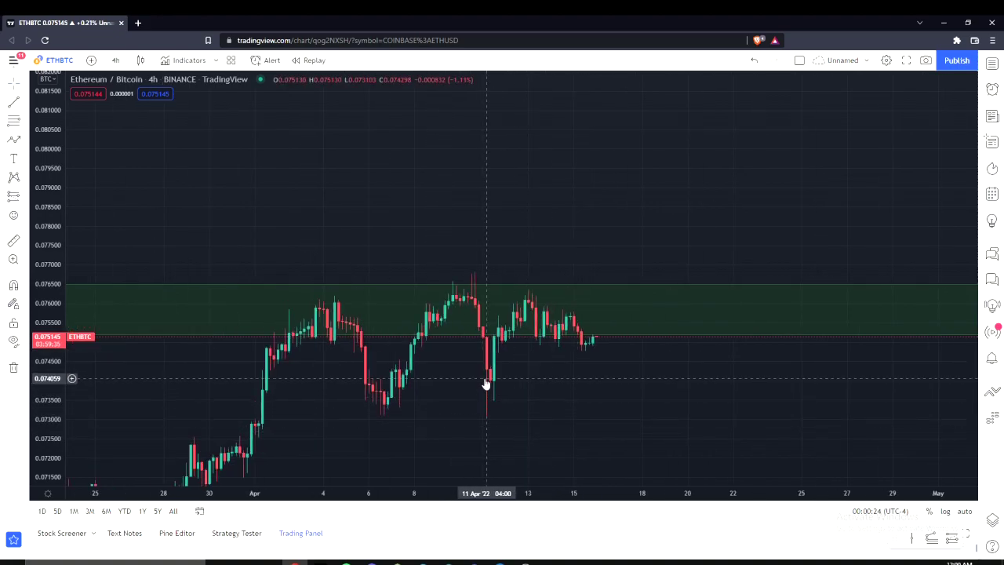
{"action": "left_click_drag", "start_coordinate": [380, 398], "coordinate": [505, 343]}
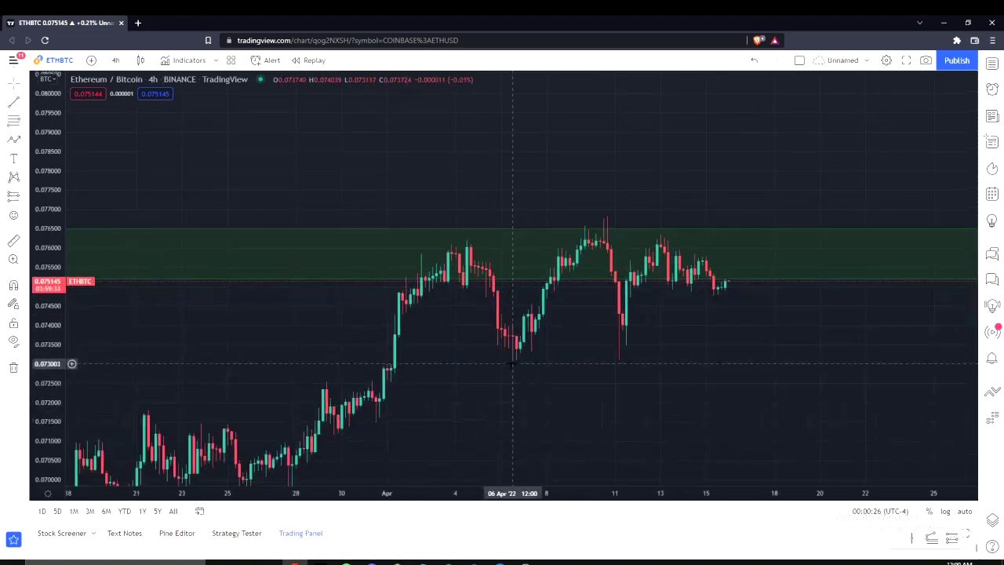
{"action": "left_click_drag", "start_coordinate": [461, 354], "coordinate": [403, 360]}
{"action": "left_click_drag", "start_coordinate": [476, 404], "coordinate": [416, 430]}
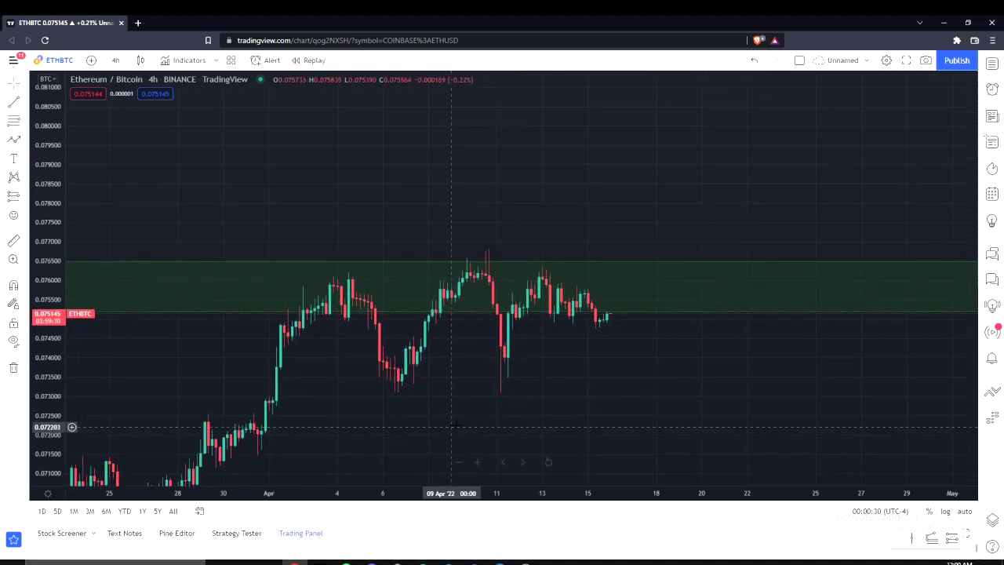
{"action": "scroll", "coordinate": [459, 421], "scroll_direction": "up", "scroll_amount": 1}
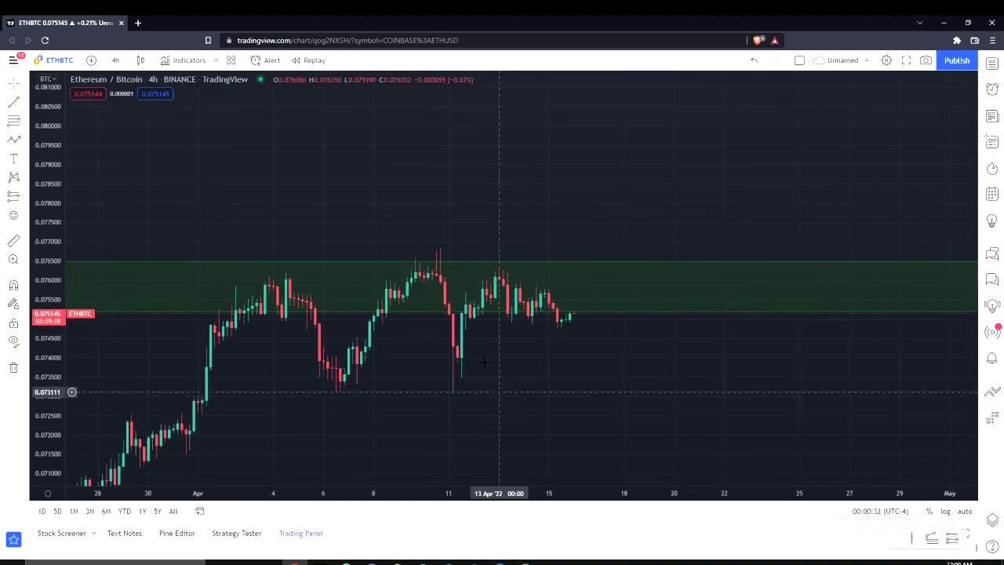
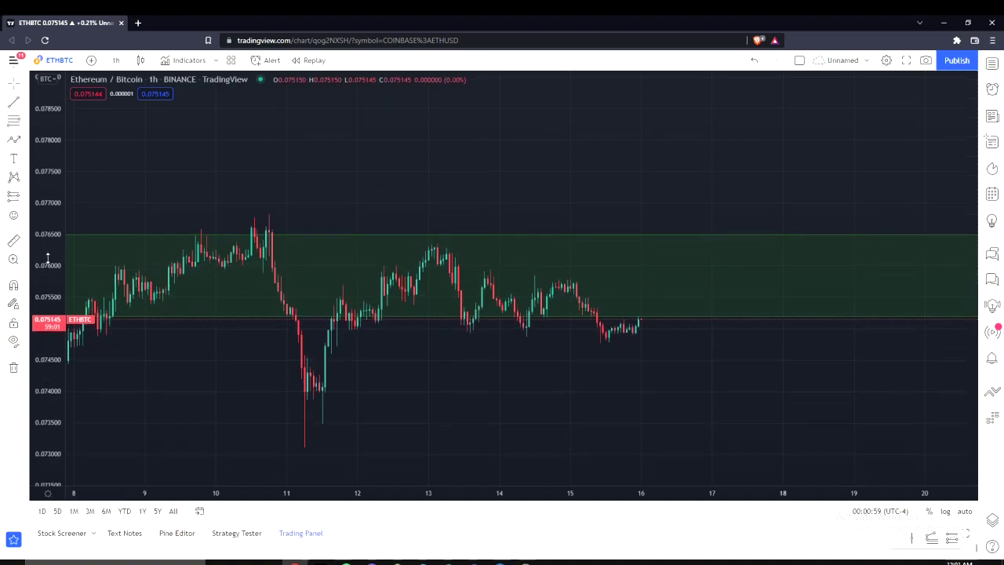
Step: Examine the 1 hour ETHBTC candles from early to mid April 2022, comparing the highs in the green zone with the lows beneath it
{"action": "left_click_drag", "start_coordinate": [445, 413], "coordinate": [420, 416]}
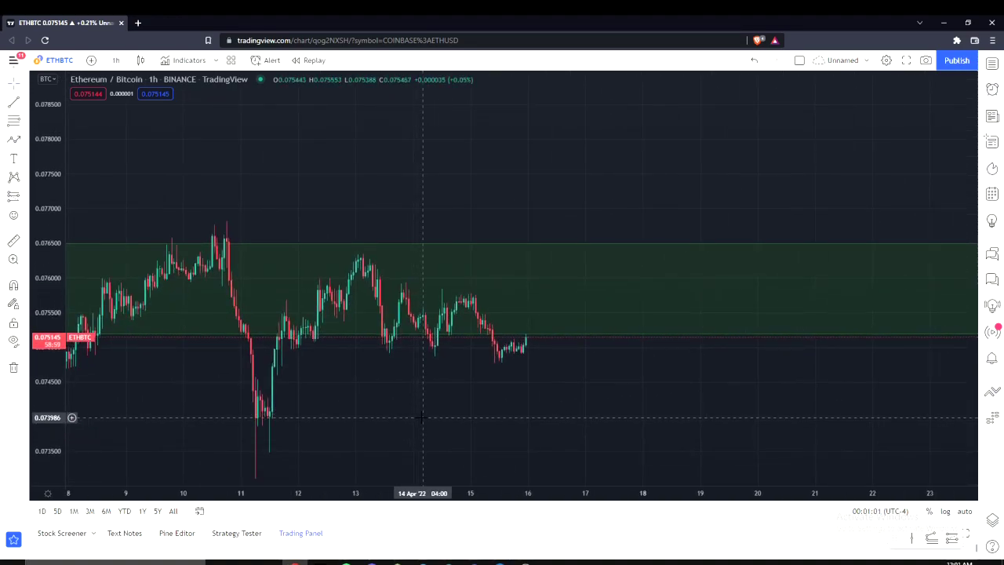
{"action": "scroll", "coordinate": [420, 416], "scroll_direction": "up", "scroll_amount": 1}
{"action": "left_click_drag", "start_coordinate": [38, 349], "coordinate": [39, 251]}
{"action": "left_click_drag", "start_coordinate": [337, 418], "coordinate": [494, 348]}
{"action": "scroll", "coordinate": [518, 343], "scroll_direction": "down", "scroll_amount": 3}
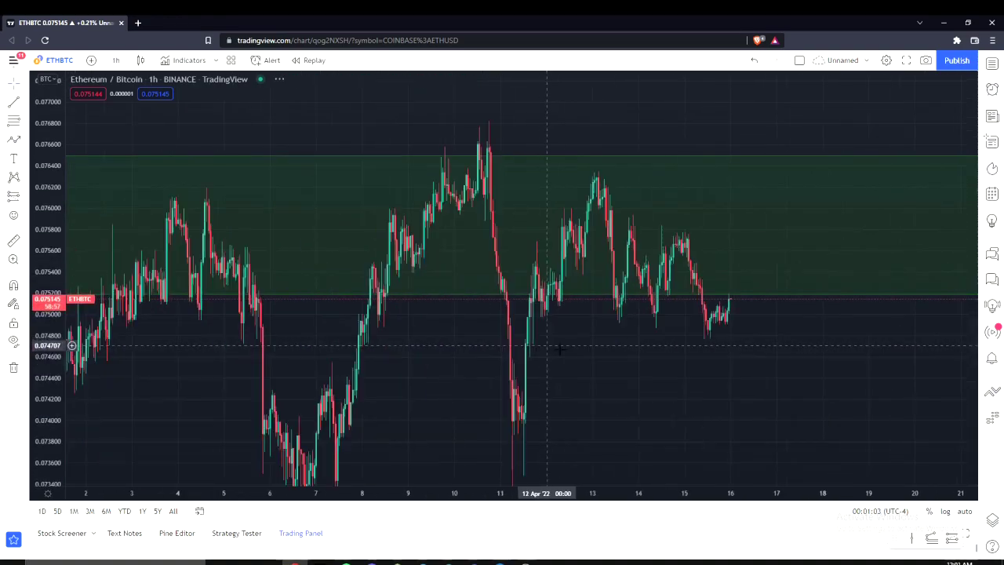
{"action": "left_click_drag", "start_coordinate": [588, 350], "coordinate": [694, 263]}
{"action": "scroll", "coordinate": [420, 381], "scroll_direction": "up", "scroll_amount": 1}
{"action": "scroll", "coordinate": [740, 392], "scroll_direction": "down", "scroll_amount": 3}
{"action": "left_click_drag", "start_coordinate": [709, 308], "coordinate": [616, 365]}
{"action": "scroll", "coordinate": [617, 365], "scroll_direction": "down", "scroll_amount": 3}
{"action": "scroll", "coordinate": [650, 365], "scroll_direction": "up", "scroll_amount": 2}
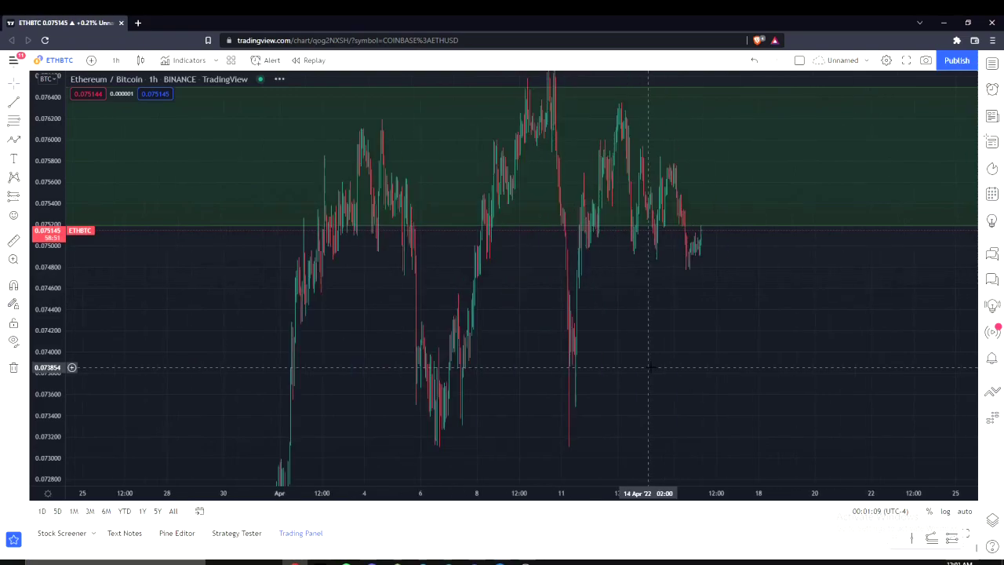
Step: Examine the latest 1 hour swings from 8 to 16 April 2022 around the lower edge of the green zone near 0.075200
{"action": "left_click_drag", "start_coordinate": [667, 335], "coordinate": [605, 410]}
{"action": "scroll", "coordinate": [604, 410], "scroll_direction": "up", "scroll_amount": 3}
{"action": "scroll", "coordinate": [604, 410], "scroll_direction": "up", "scroll_amount": 2}
{"action": "left_click_drag", "start_coordinate": [478, 386], "coordinate": [634, 412]}
{"action": "scroll", "coordinate": [616, 409], "scroll_direction": "up", "scroll_amount": 2}
{"action": "scroll", "coordinate": [572, 385], "scroll_direction": "down", "scroll_amount": 3}
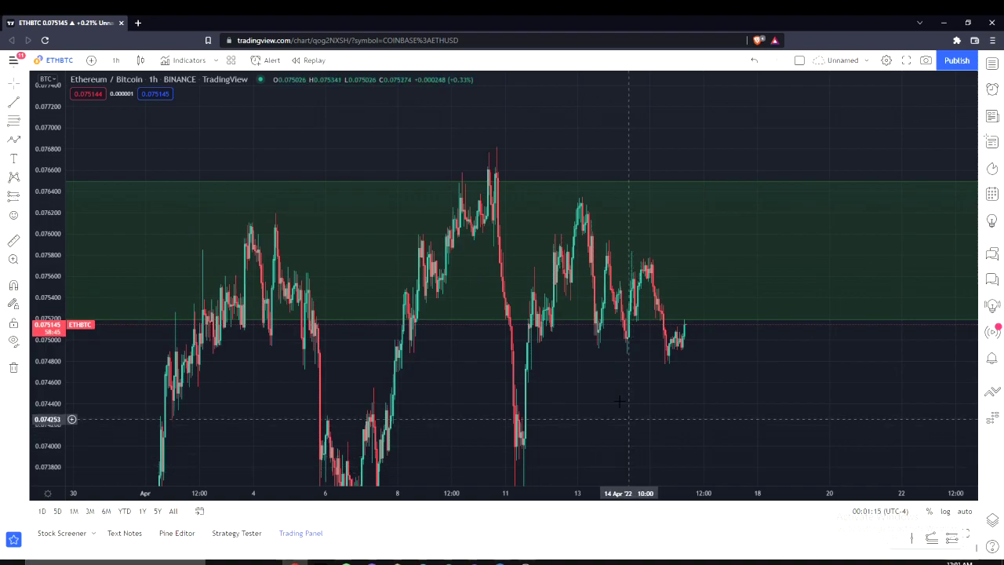
{"action": "scroll", "coordinate": [746, 378], "scroll_direction": "down", "scroll_amount": 2}
{"action": "left_click_drag", "start_coordinate": [746, 378], "coordinate": [614, 437]}
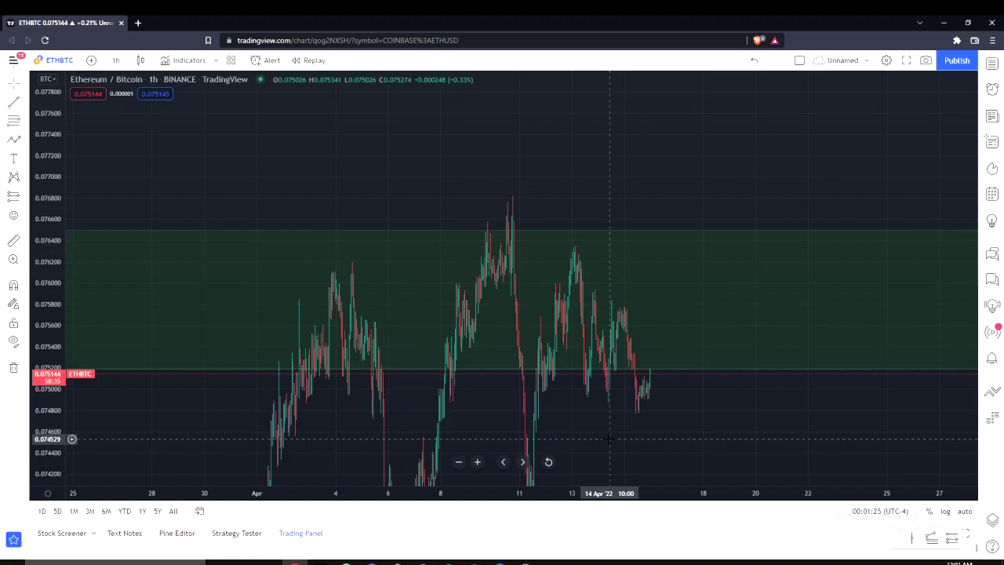
{"action": "scroll", "coordinate": [607, 423], "scroll_direction": "up", "scroll_amount": 3}
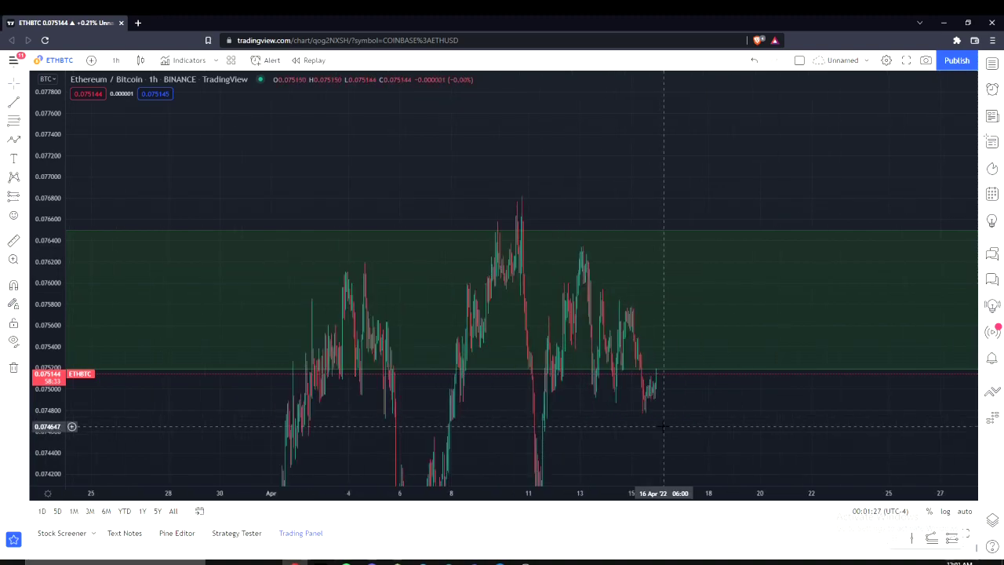
{"action": "scroll", "coordinate": [604, 406], "scroll_direction": "up", "scroll_amount": 3}
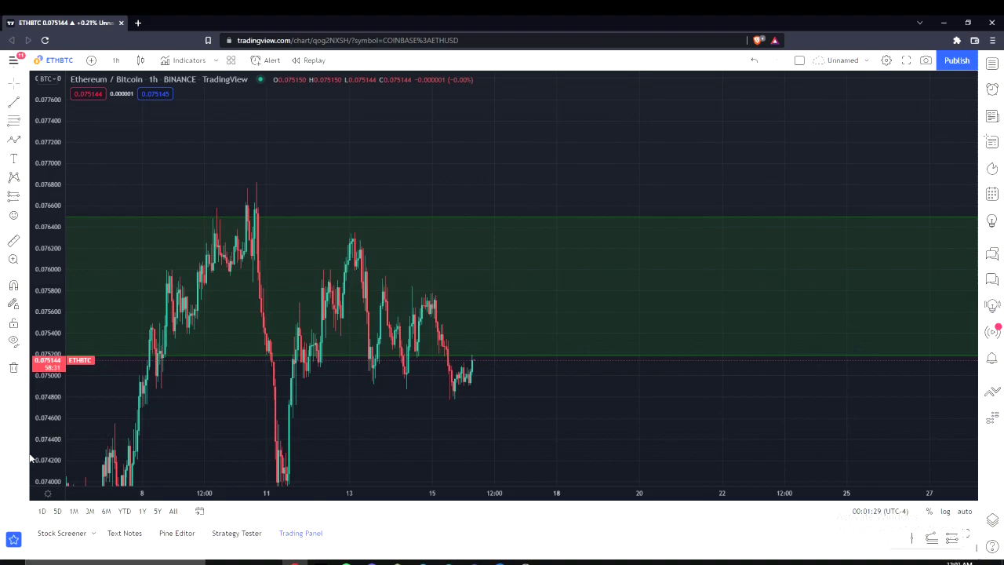
Step: Examine the 1 hour ETHBTC candles from 1 to 16 April 2022, bringing both the green zone and the lows near 0.073000 into one view
{"action": "scroll", "coordinate": [611, 348], "scroll_direction": "down", "scroll_amount": 3}
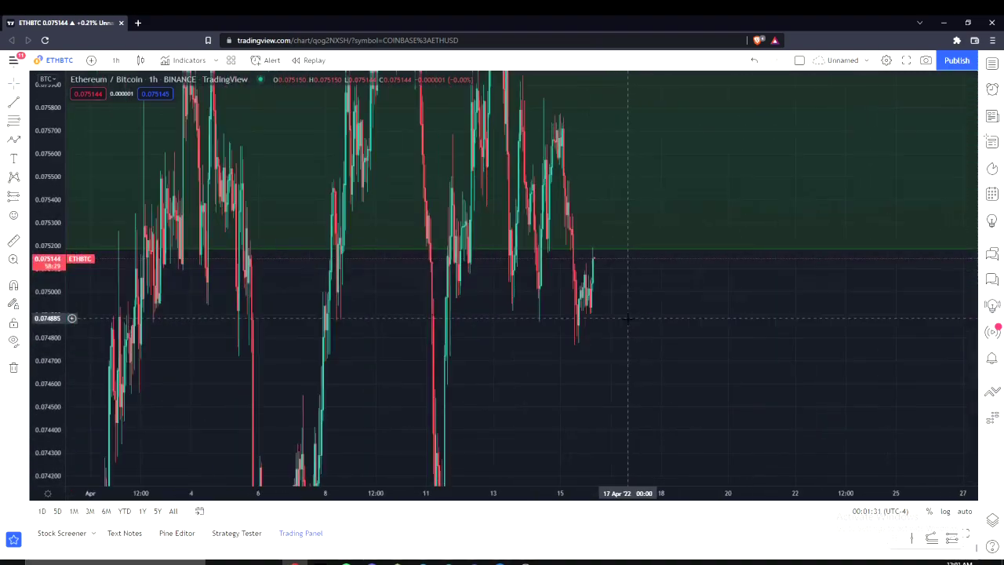
{"action": "scroll", "coordinate": [596, 358], "scroll_direction": "up", "scroll_amount": 2}
{"action": "left_click_drag", "start_coordinate": [513, 347], "coordinate": [573, 442]}
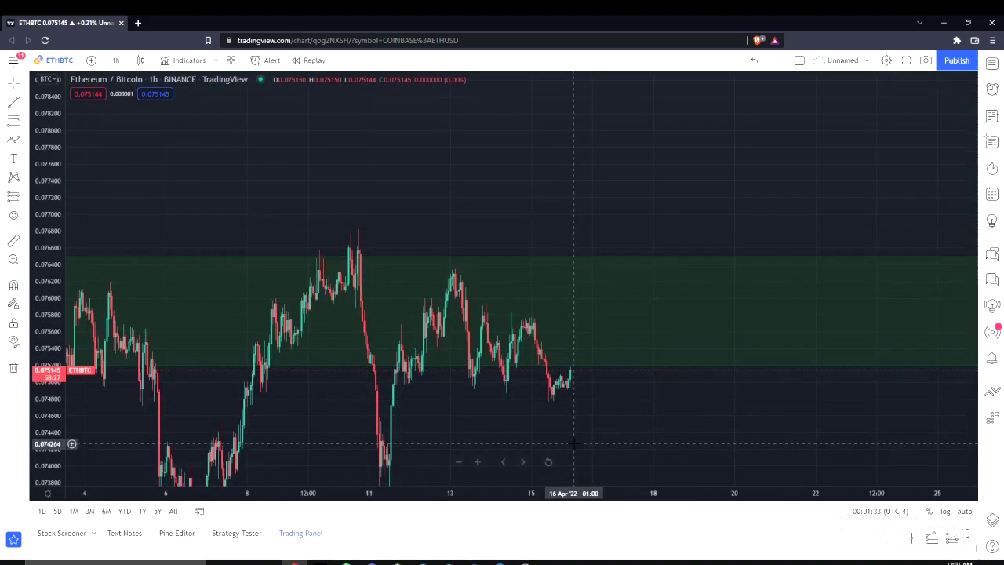
{"action": "left_click_drag", "start_coordinate": [506, 417], "coordinate": [504, 369]}
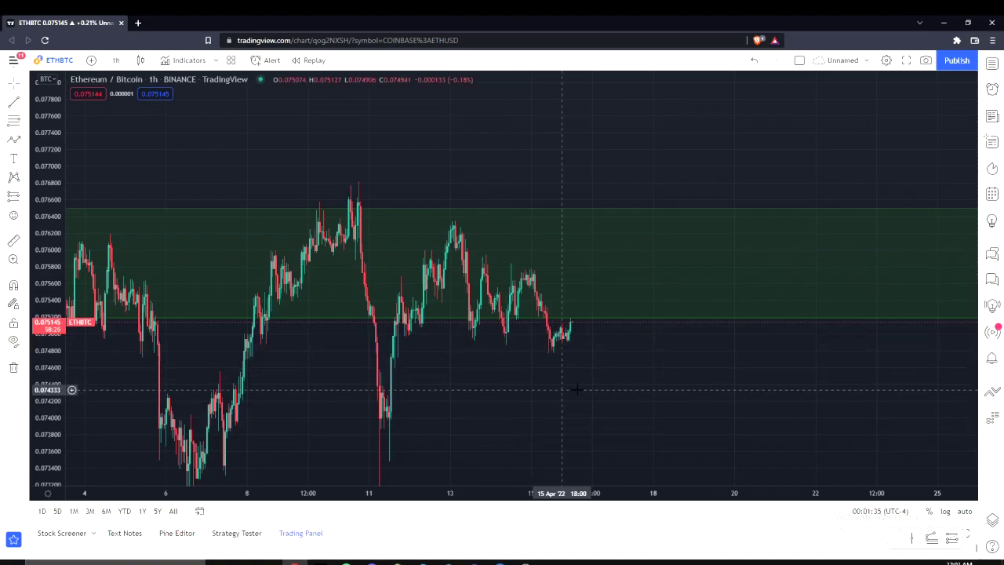
{"action": "scroll", "coordinate": [648, 395], "scroll_direction": "down", "scroll_amount": 3}
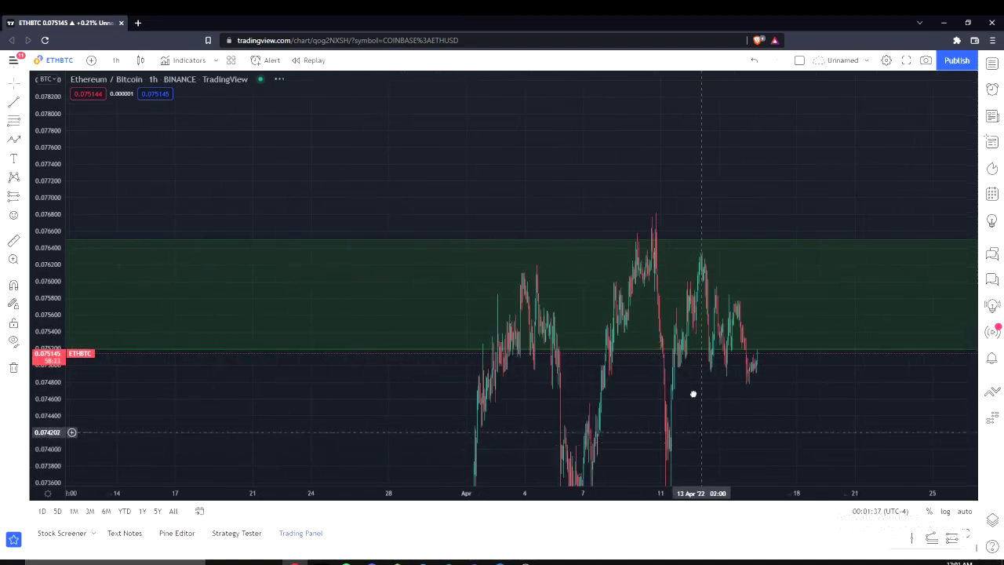
{"action": "left_click_drag", "start_coordinate": [693, 394], "coordinate": [626, 226]}
{"action": "left_click_drag", "start_coordinate": [34, 263], "coordinate": [33, 401]}
{"action": "scroll", "coordinate": [668, 343], "scroll_direction": "up", "scroll_amount": 1}
{"action": "left_click_drag", "start_coordinate": [631, 334], "coordinate": [619, 392]}
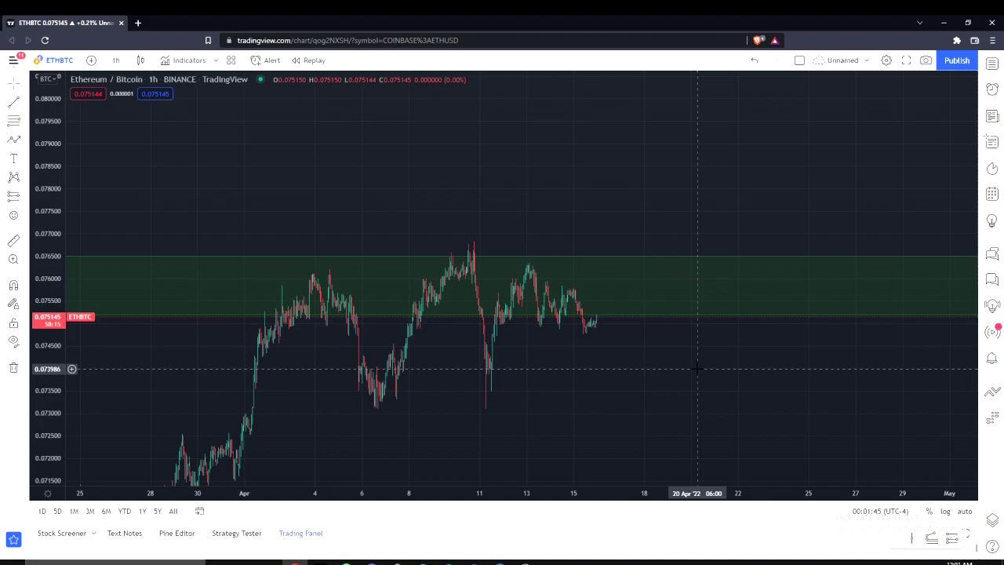
Step: Examine the broader 1 hour ETHBTC move from late March 2022 near 0.070000 up to the mid-April swings around the green zone
{"action": "left_click_drag", "start_coordinate": [728, 371], "coordinate": [742, 346]}
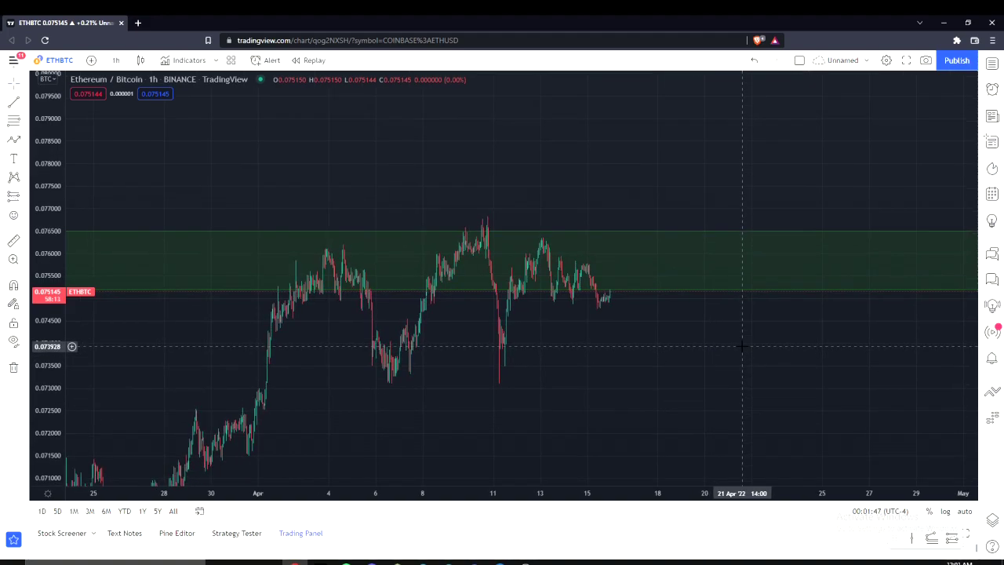
{"action": "mouse_move", "coordinate": [741, 374]}
{"action": "left_mouse_down"}
{"action": "mouse_move", "coordinate": [784, 366]}
{"action": "mouse_move", "coordinate": [743, 374]}
{"action": "left_mouse_up"}
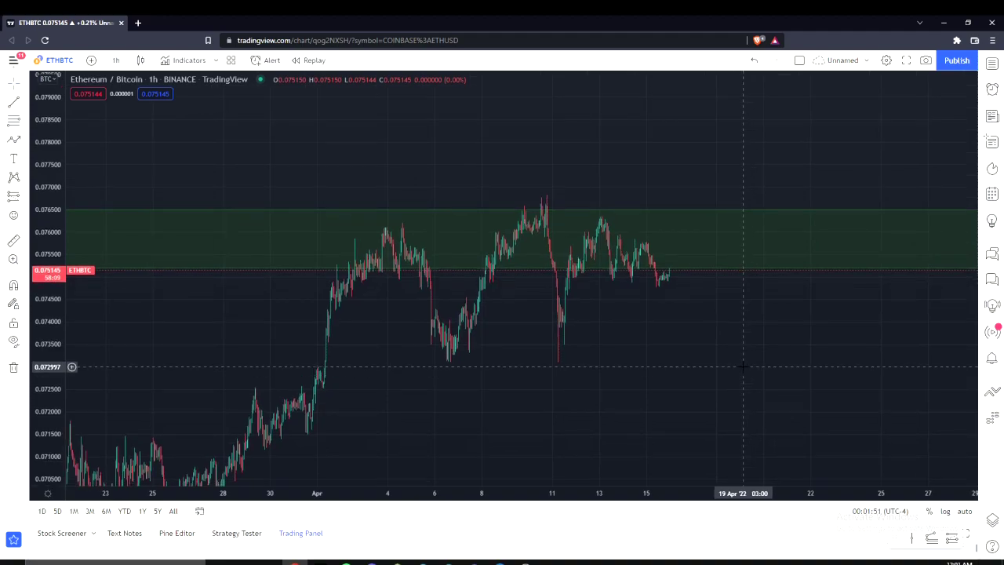
{"action": "left_click_drag", "start_coordinate": [668, 330], "coordinate": [654, 395]}
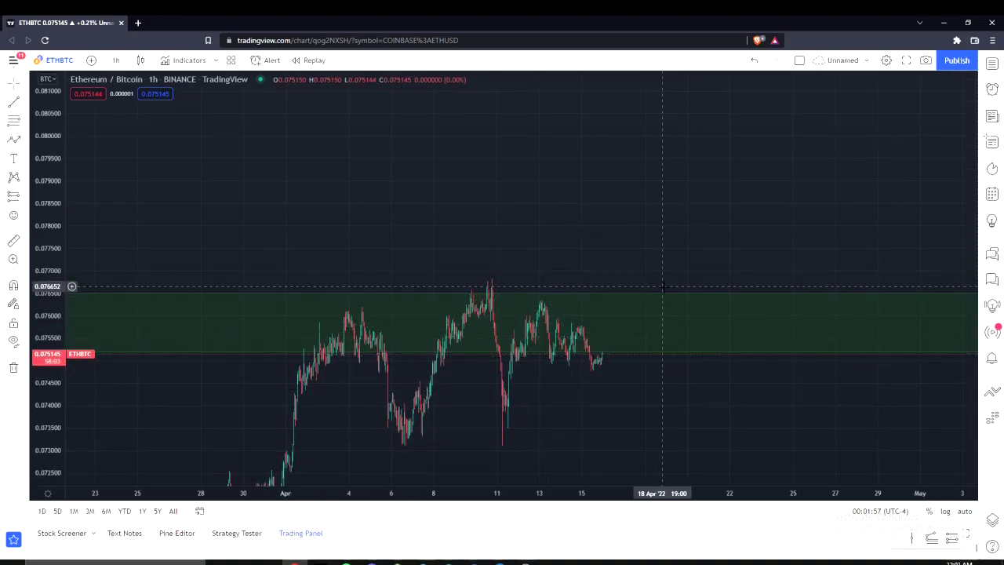
{"action": "left_click_drag", "start_coordinate": [665, 239], "coordinate": [683, 69]}
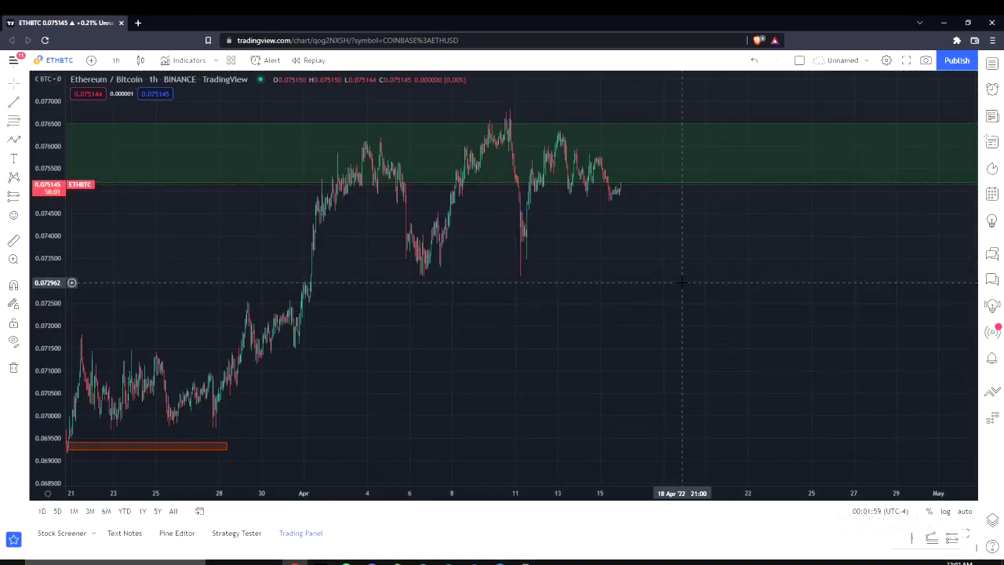
{"action": "left_click_drag", "start_coordinate": [666, 219], "coordinate": [727, 301]}
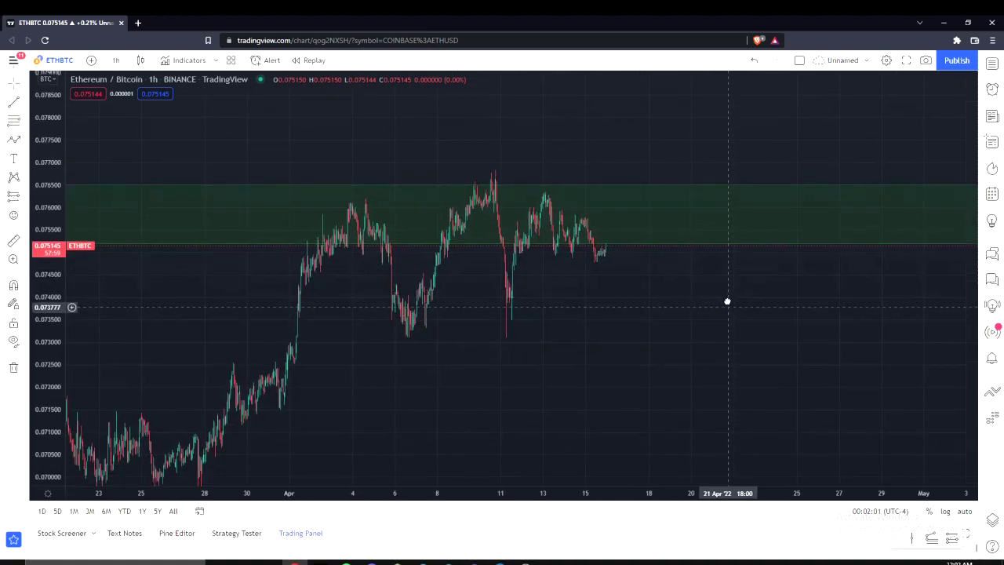
{"action": "scroll", "coordinate": [727, 301], "scroll_direction": "down", "scroll_amount": 2}
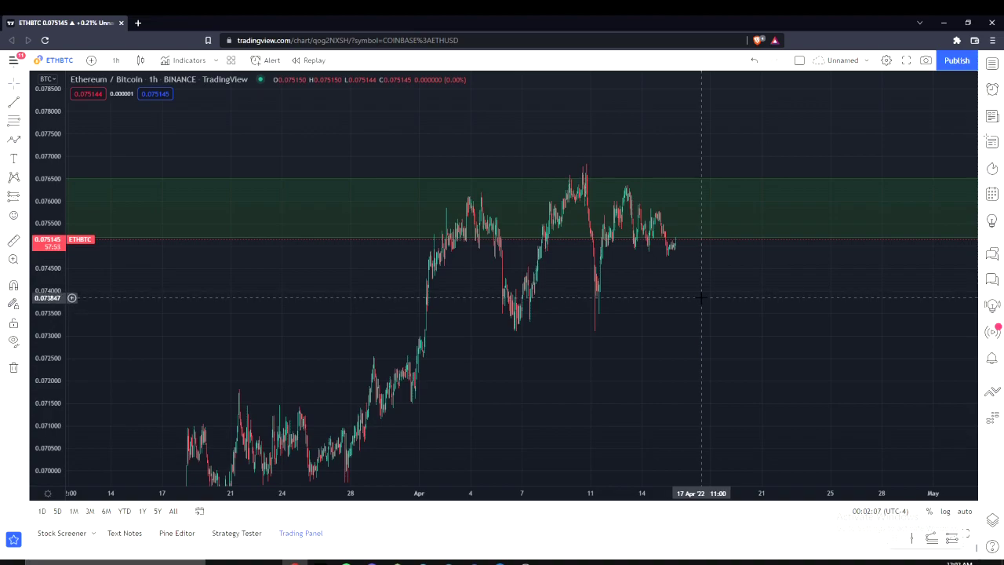
{"action": "scroll", "coordinate": [704, 310], "scroll_direction": "down", "scroll_amount": 1}
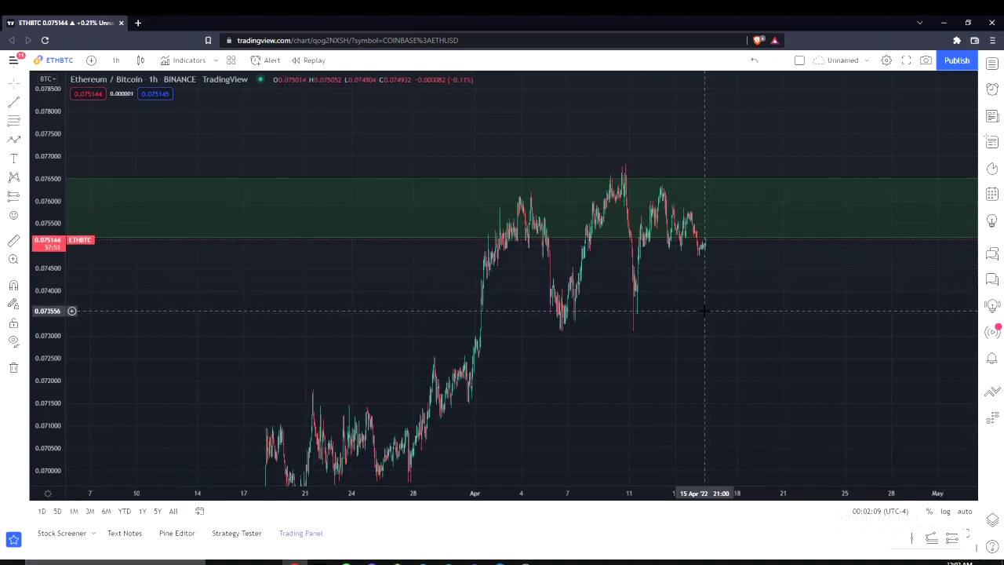